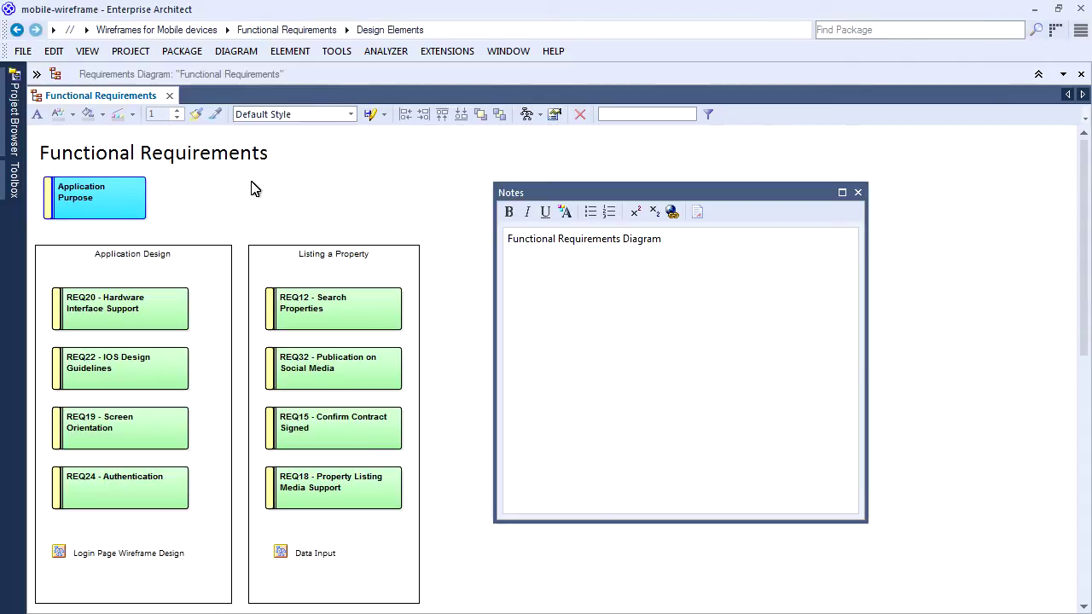
# Read the Application Purpose, REQ20, REQ22, REQ19 and REQ24 notes, then open the Login Page Wireframe Design diagram.
pyautogui.click(116, 192)
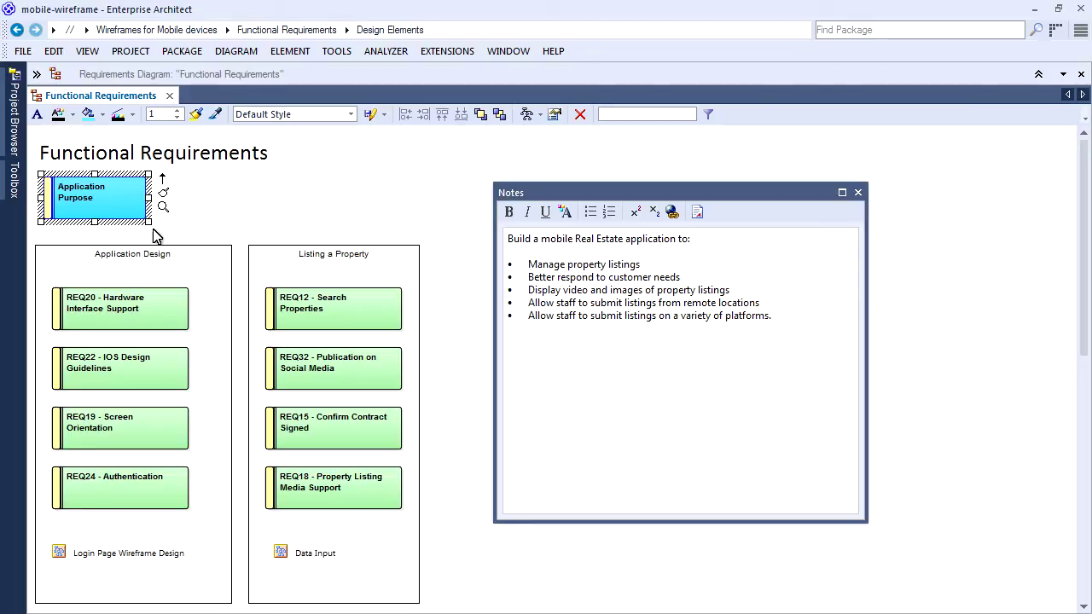
pyautogui.click(161, 307)
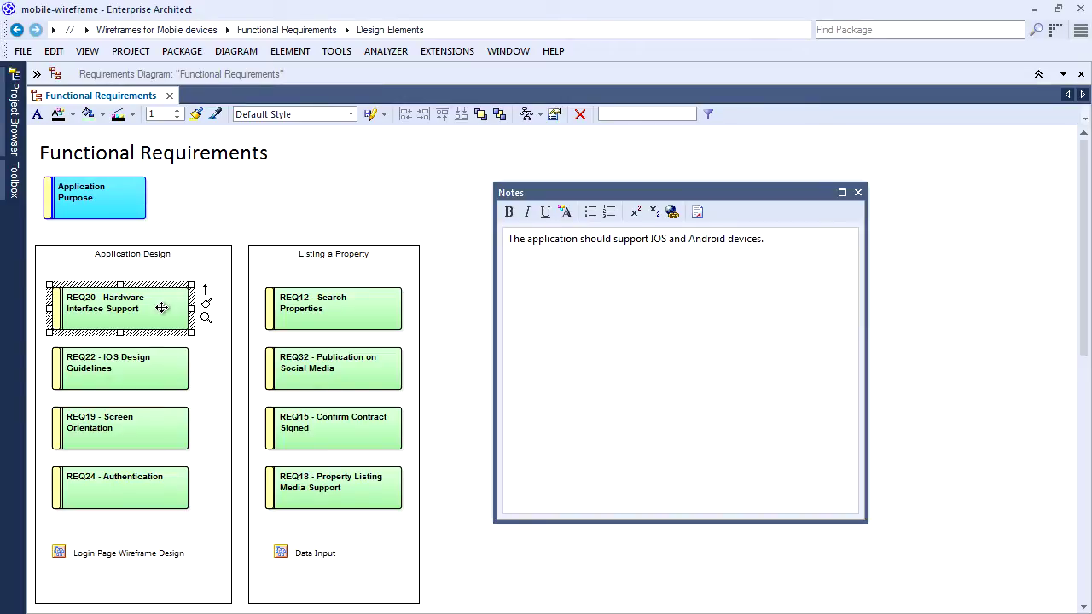
pyautogui.click(163, 378)
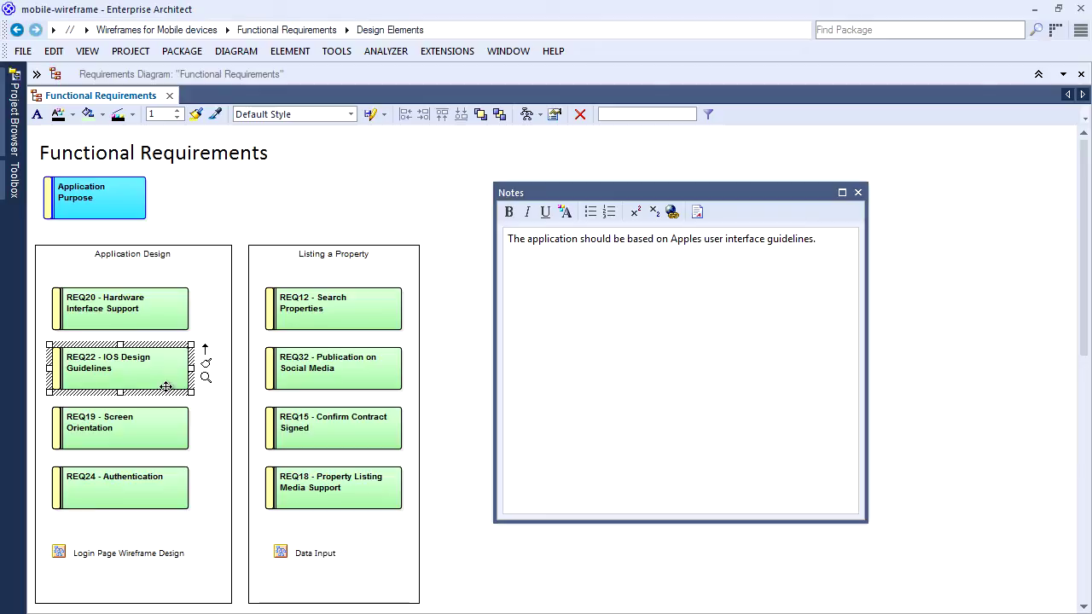
pyautogui.click(148, 437)
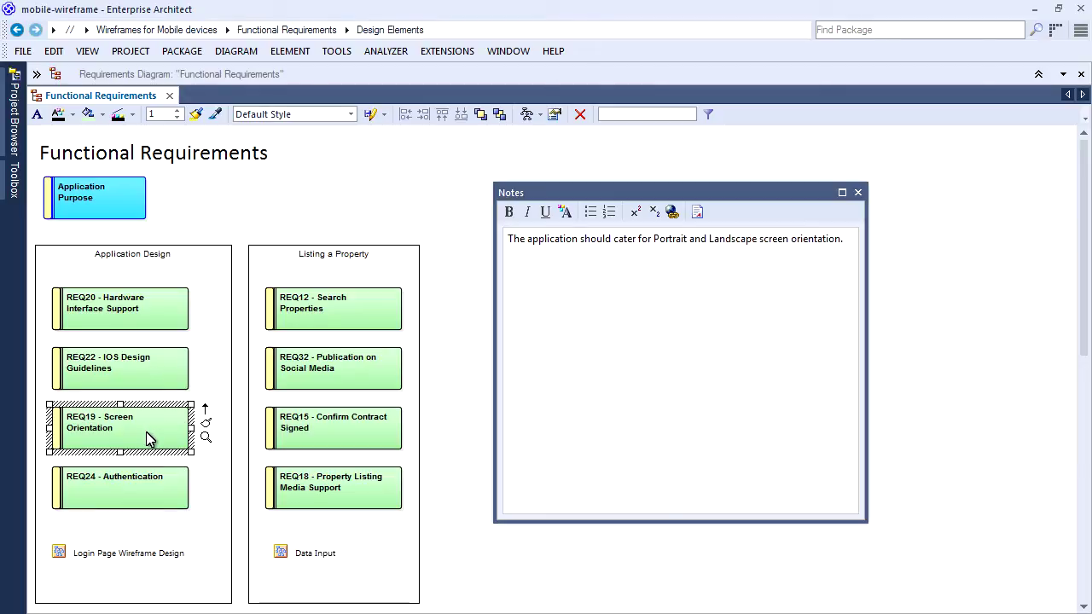
pyautogui.click(165, 493)
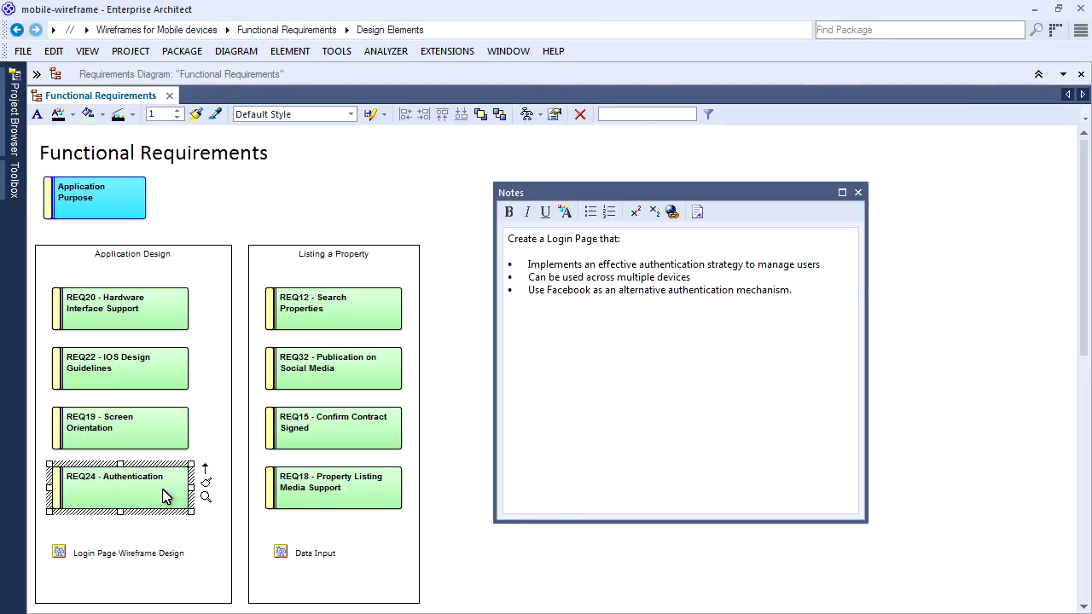
pyautogui.click(62, 550)
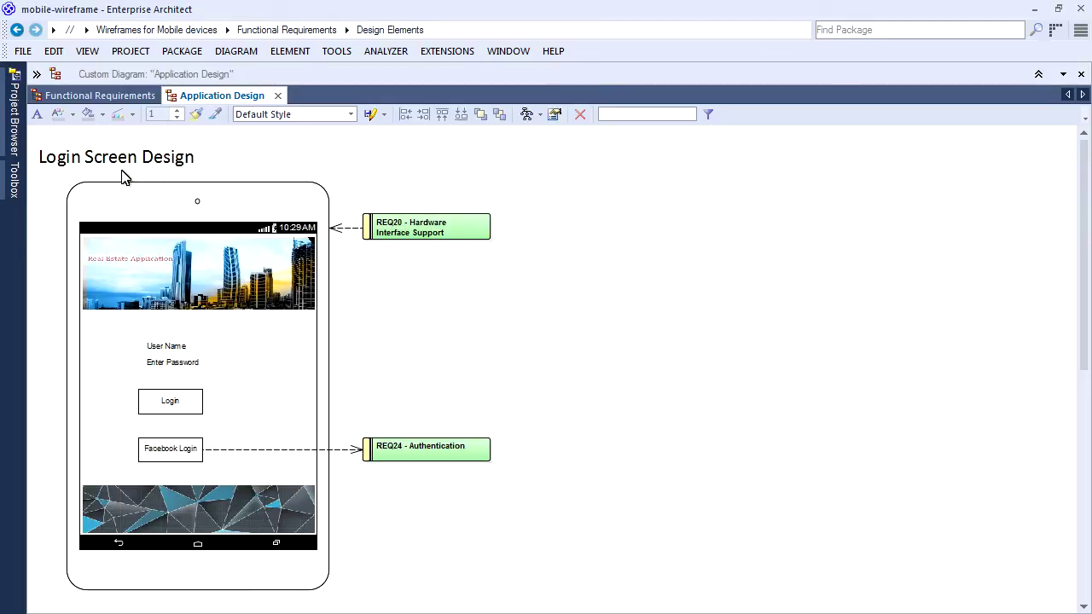
# Pin the Toolbox beside the diagram and switch it to the Wireframing > Apple toolset.
pyautogui.click(15, 183)
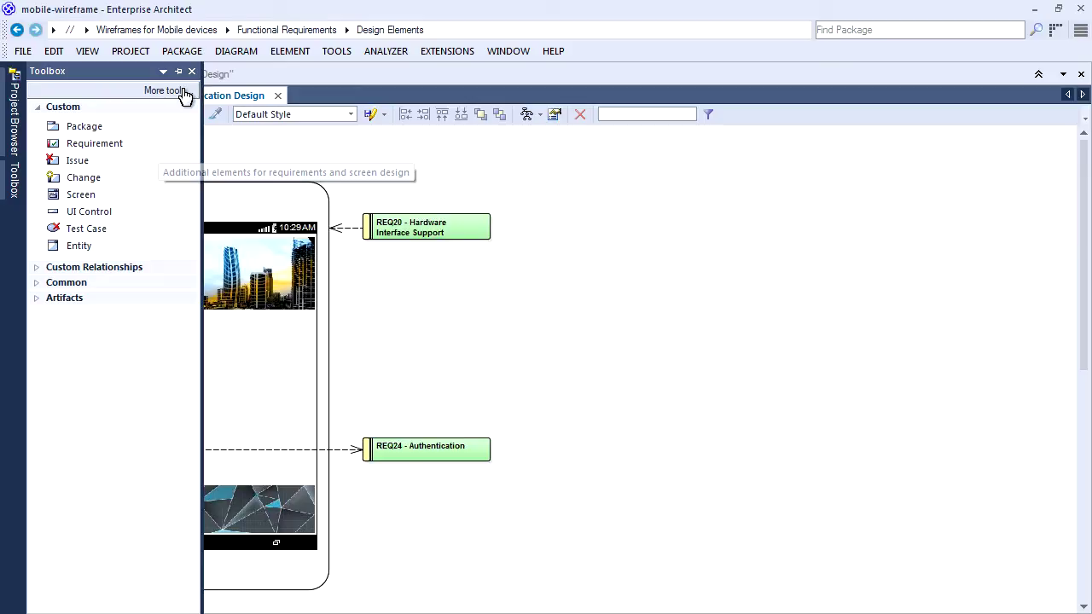
pyautogui.click(179, 71)
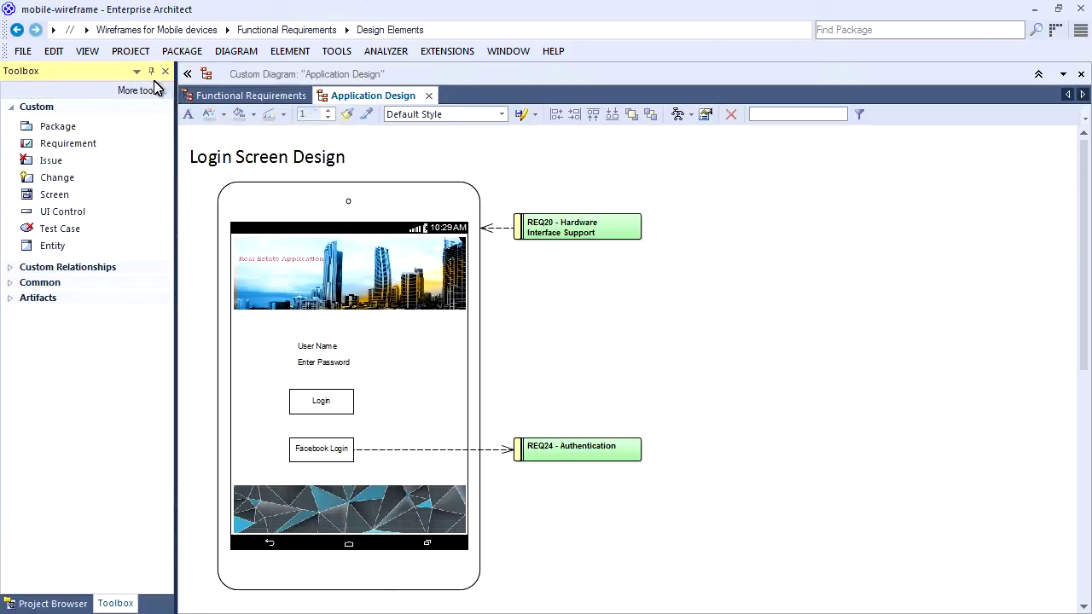
pyautogui.click(143, 92)
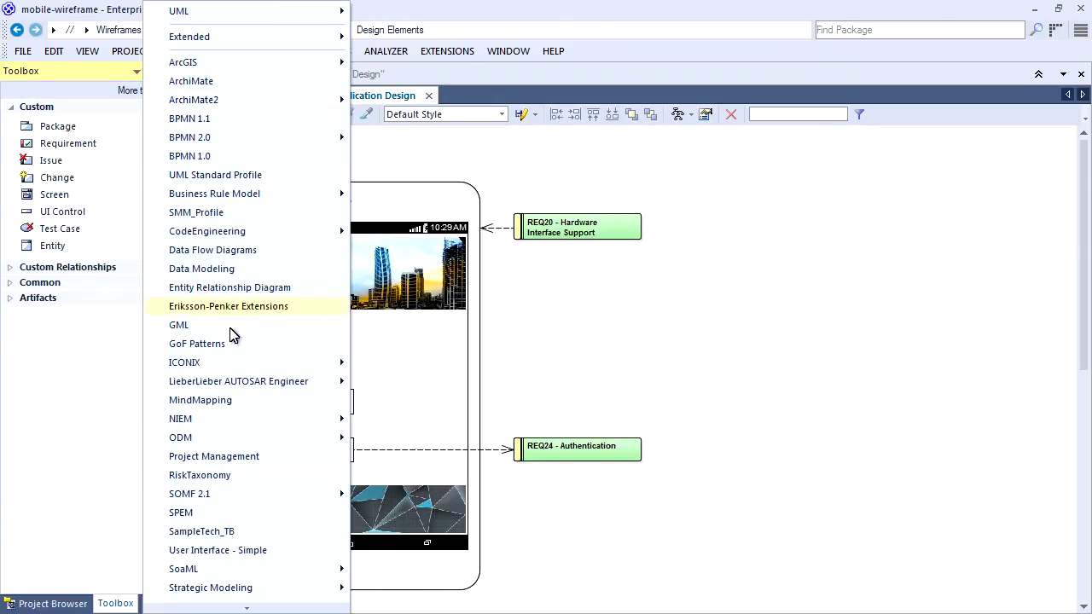
pyautogui.moveTo(242, 607)
pyautogui.moveTo(276, 559)
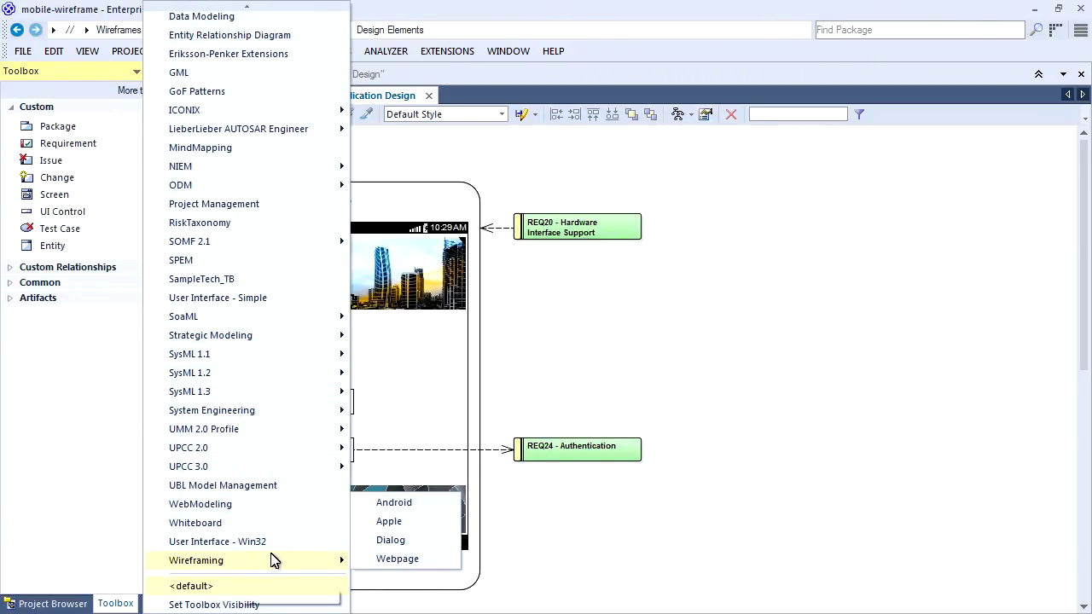
pyautogui.click(437, 522)
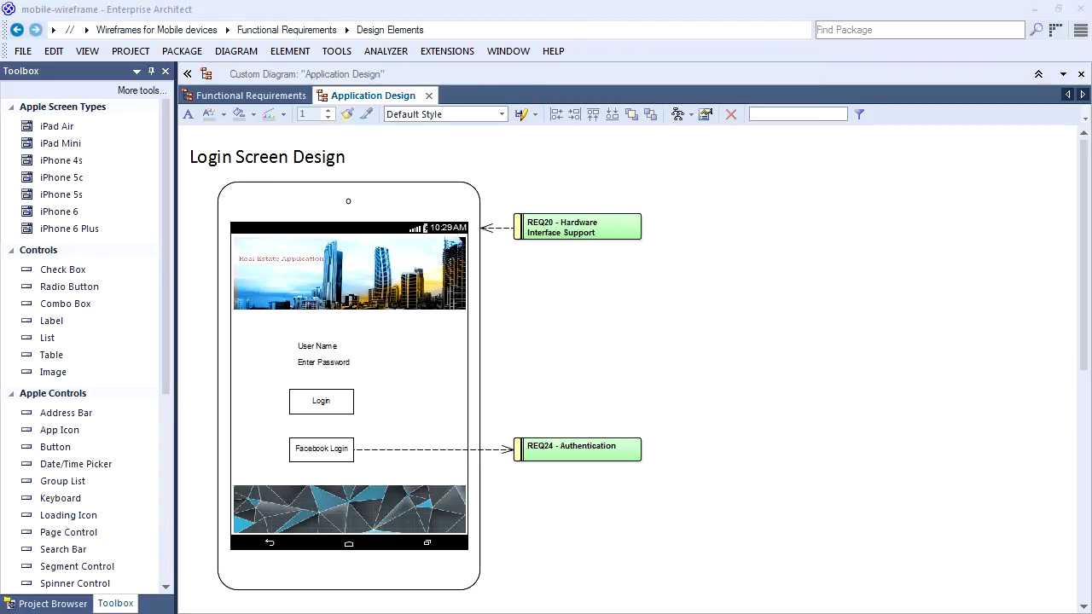
# Collapse the Apple Screen Types, Controls, Apple Controls and Apple Patterns groups.
pyautogui.click(11, 107)
pyautogui.click(9, 122)
pyautogui.click(9, 137)
pyautogui.click(9, 152)
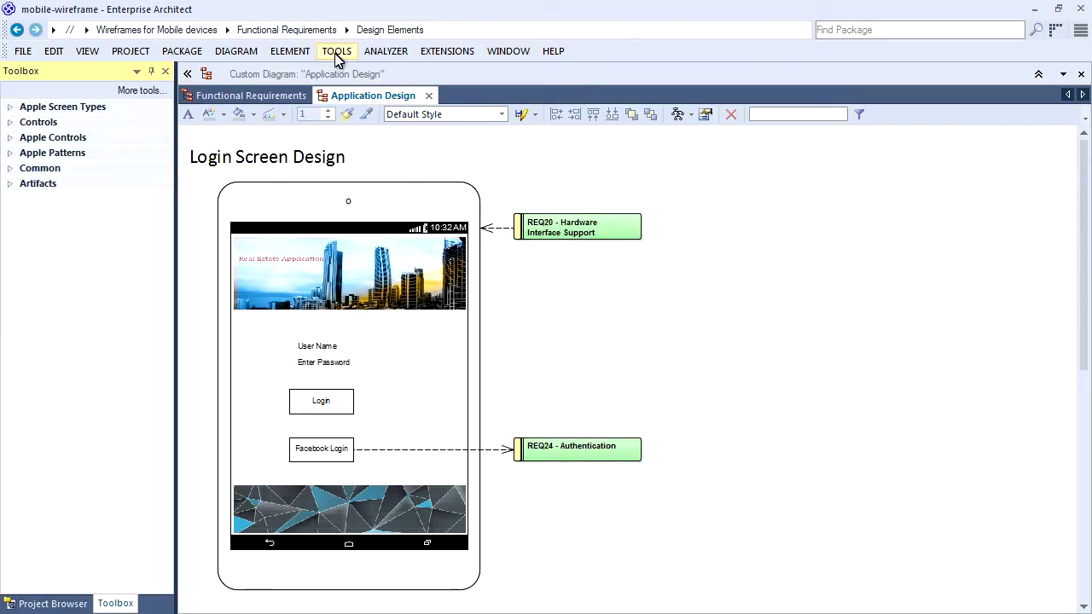
# Enable Show Grid in the Diagram Behavior options, then expand Apple Screen Types.
pyautogui.click(336, 53)
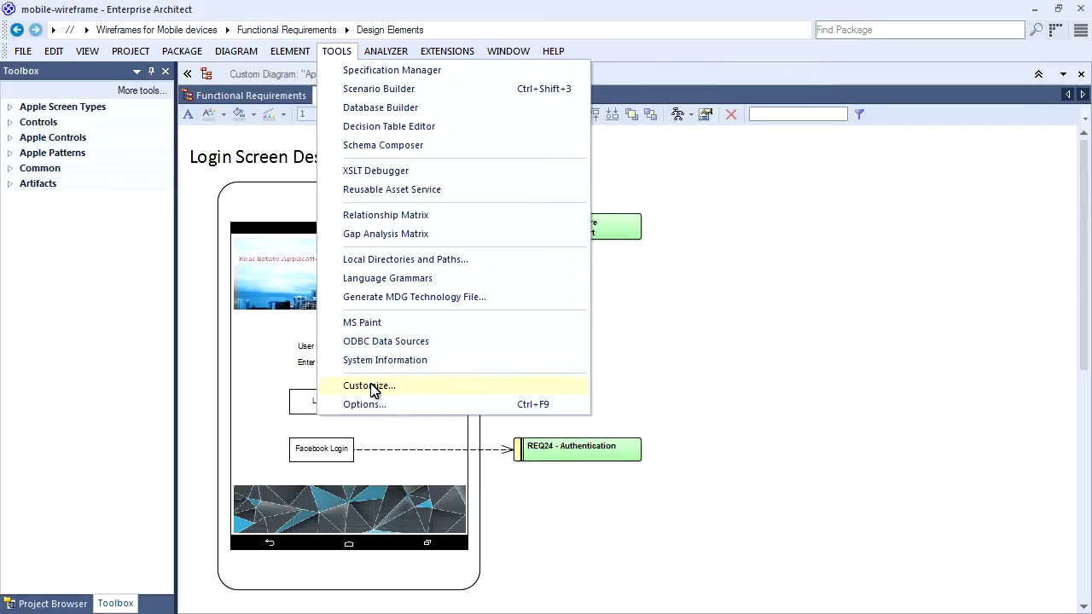
pyautogui.click(373, 404)
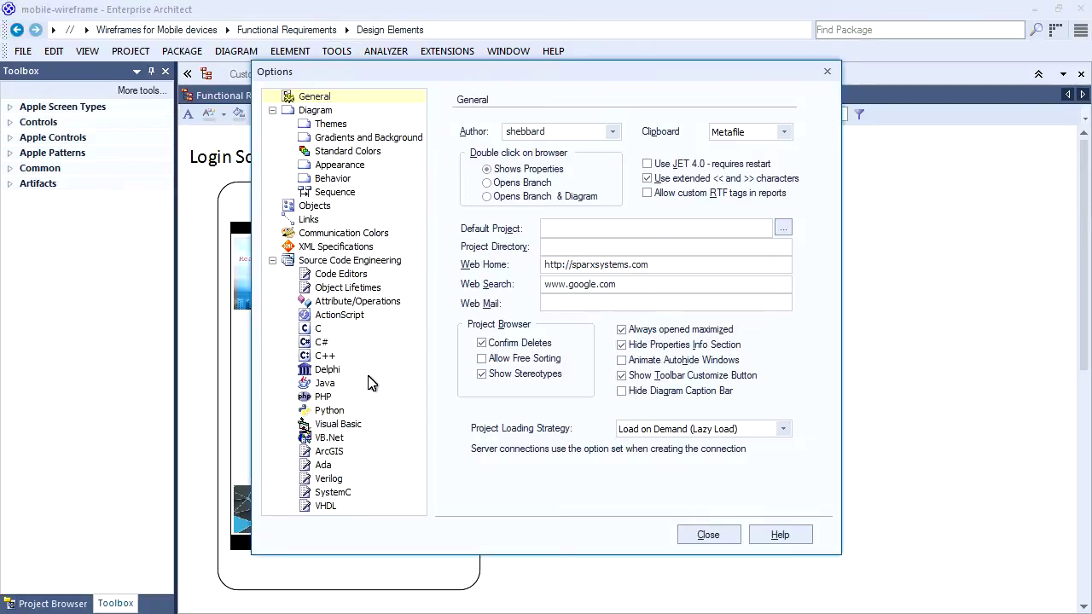
pyautogui.click(341, 179)
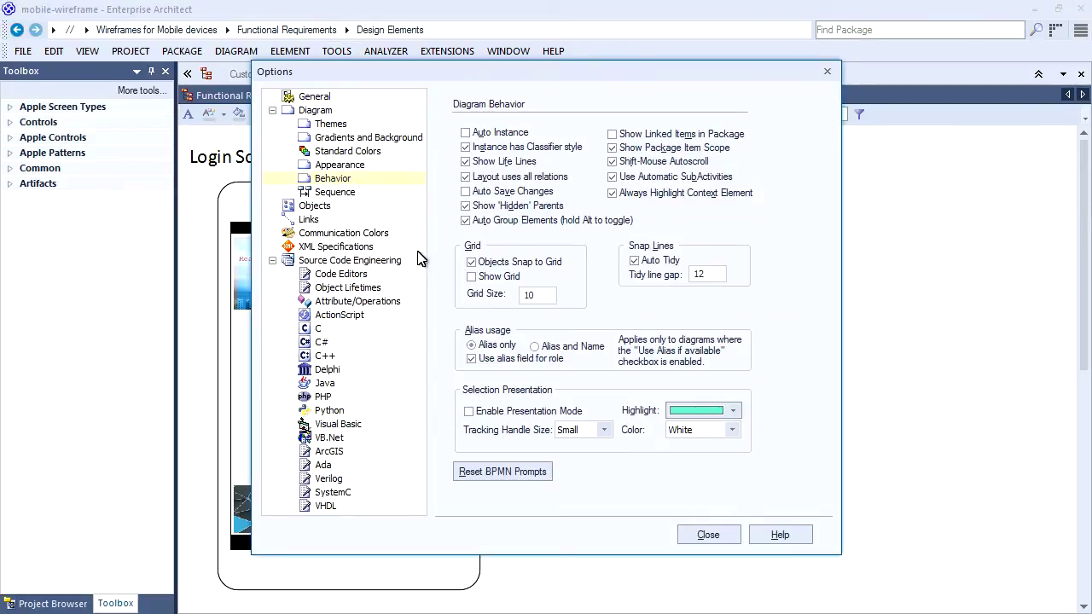
pyautogui.click(475, 280)
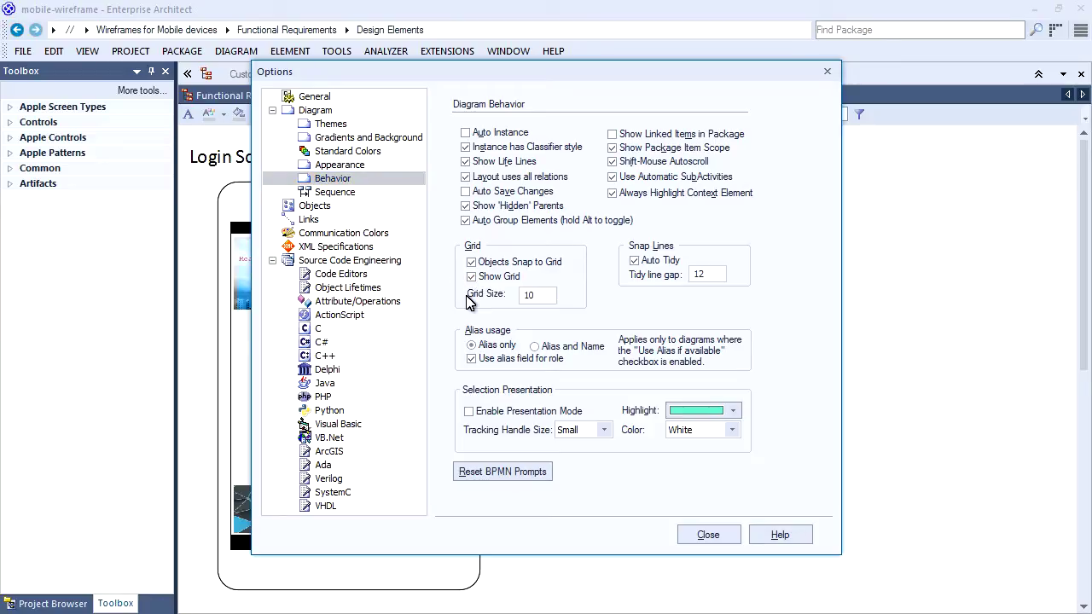
pyautogui.click(707, 536)
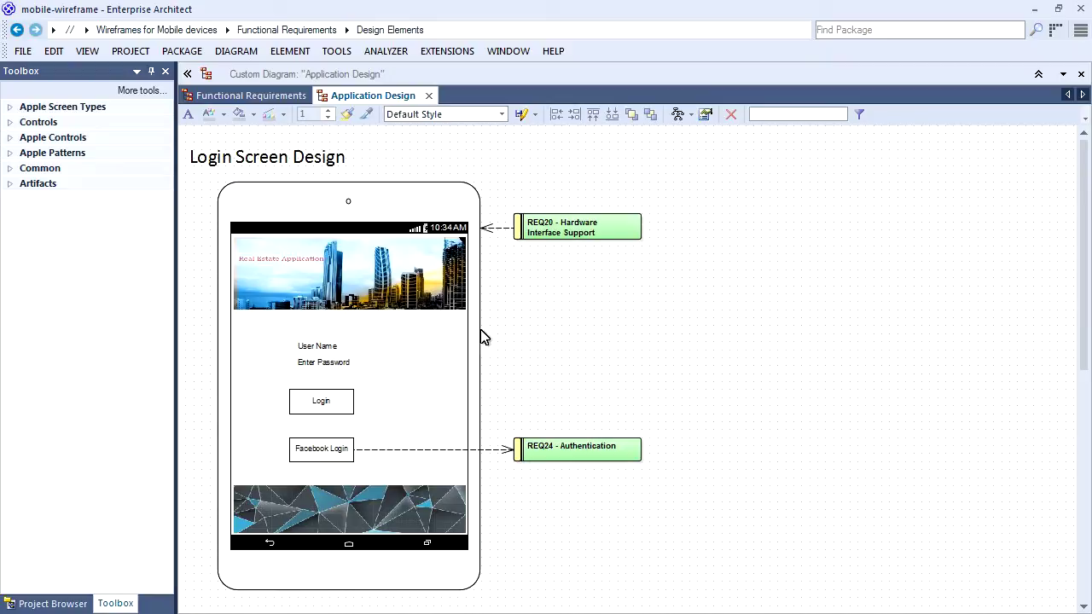
pyautogui.click(9, 107)
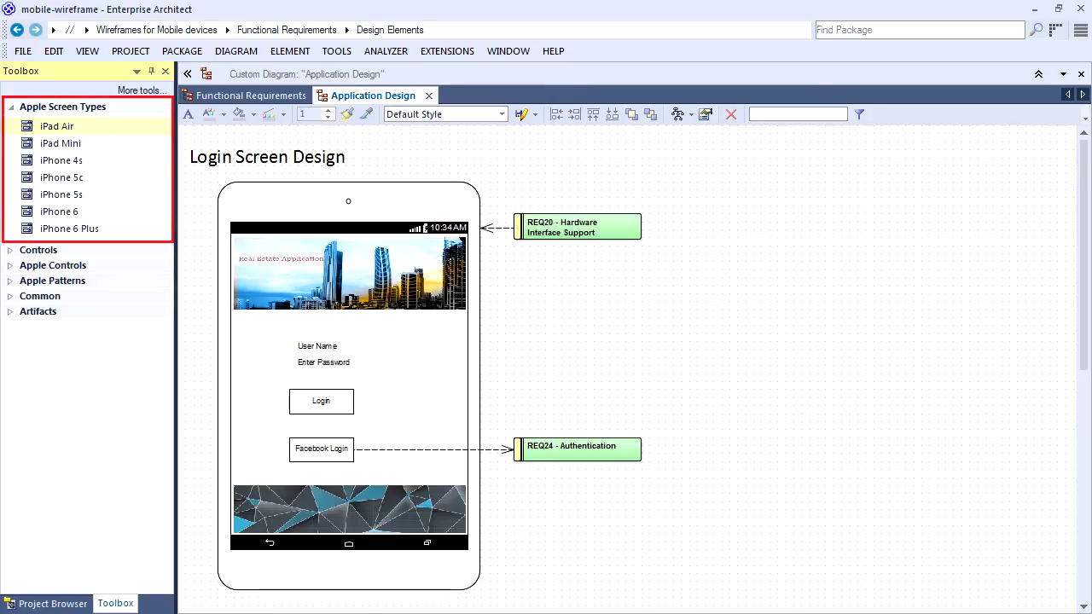
# Place a portrait iPad Air screen named iPad-LoginScreen-Iteration1 beside the login phone wireframe.
pyautogui.moveTo(43, 127); pyautogui.dragTo(755, 244)
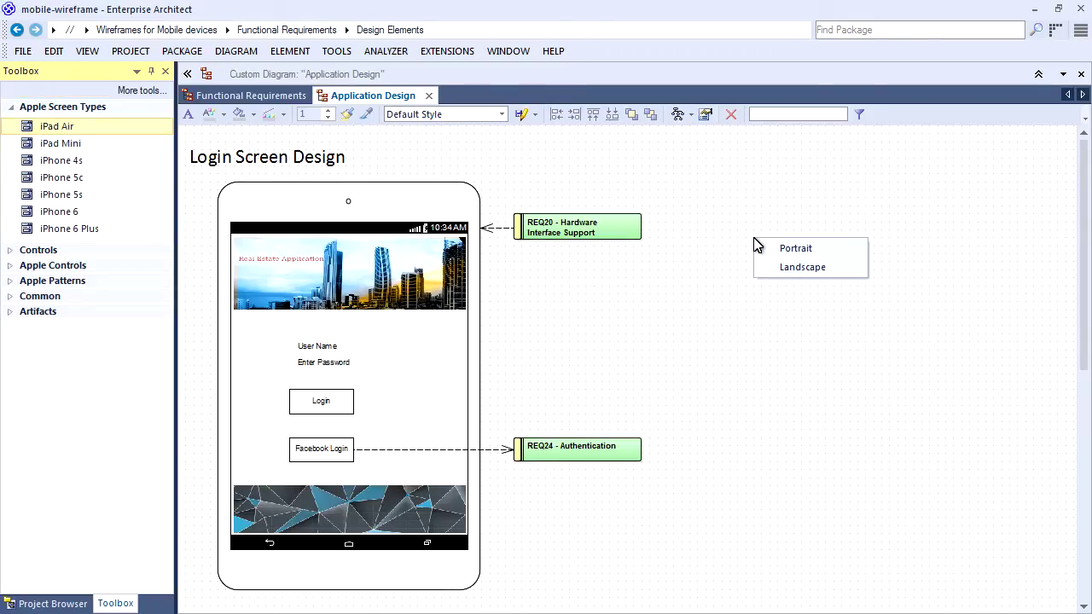
pyautogui.click(783, 248)
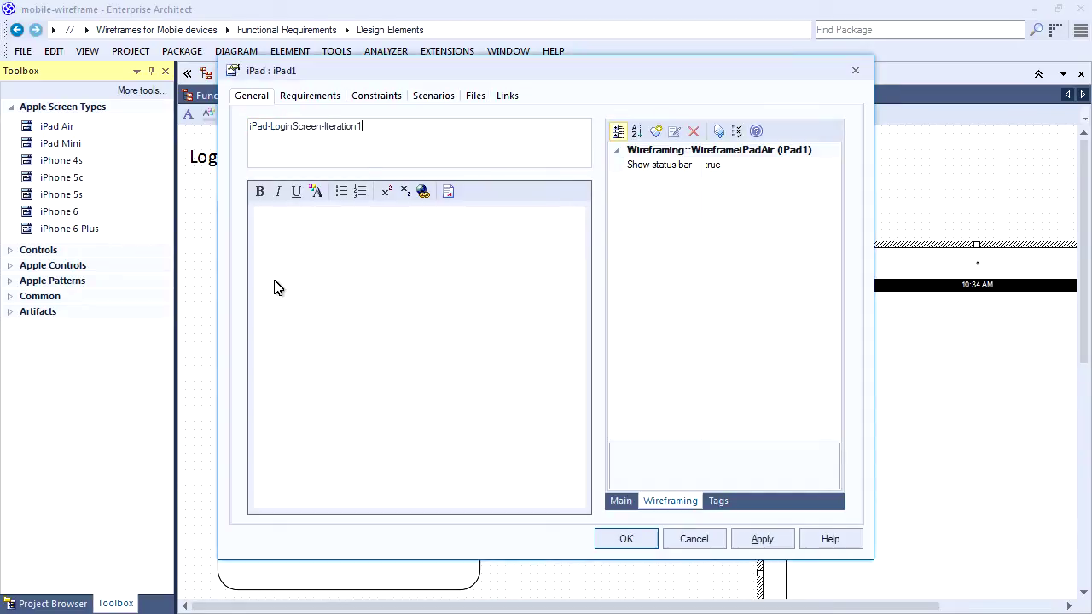
pyautogui.click(641, 533)
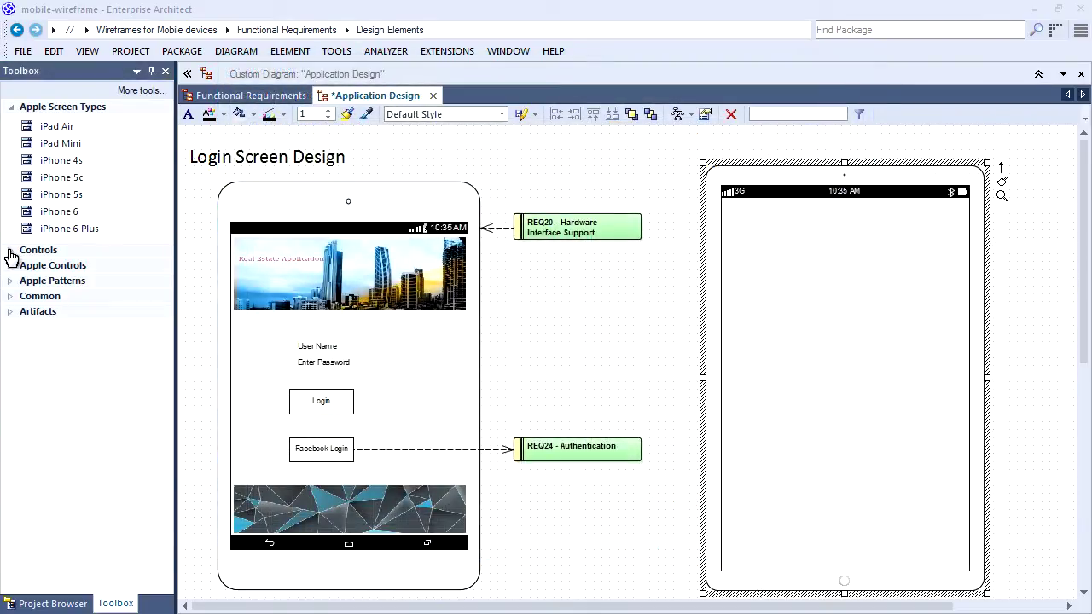
pyautogui.click(12, 252)
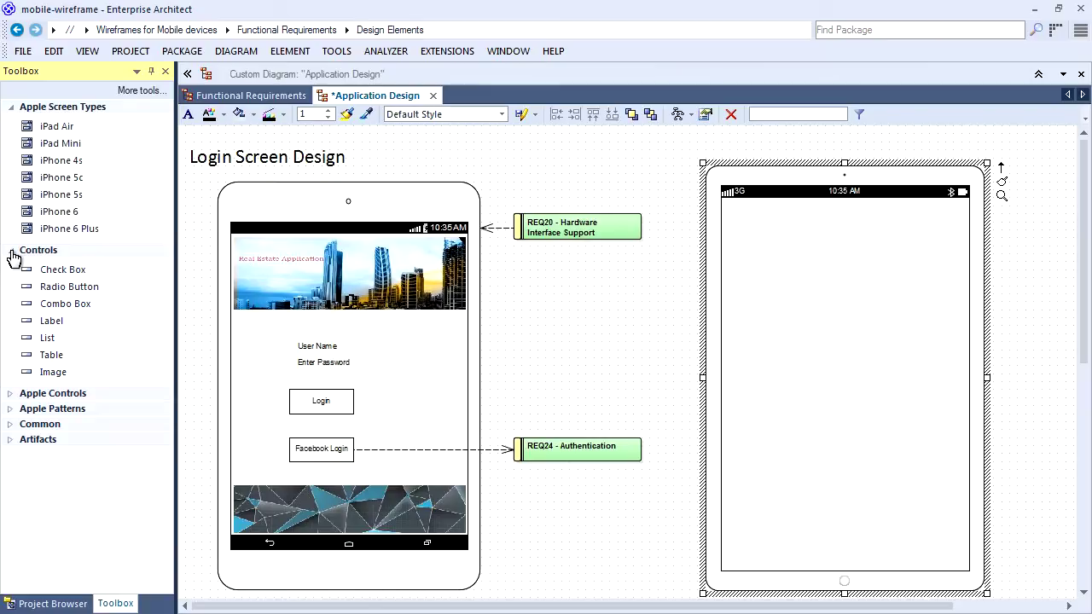
pyautogui.click(10, 396)
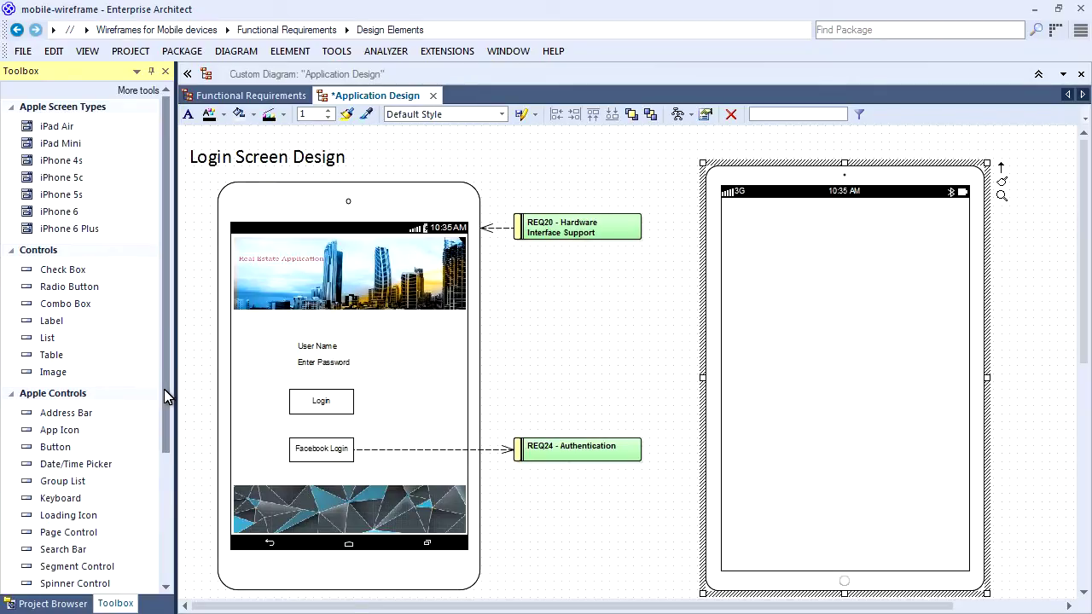
# Add a Login button and a FaceBook button below it on the iPad screen.
pyautogui.scroll(-2, 167, 393)
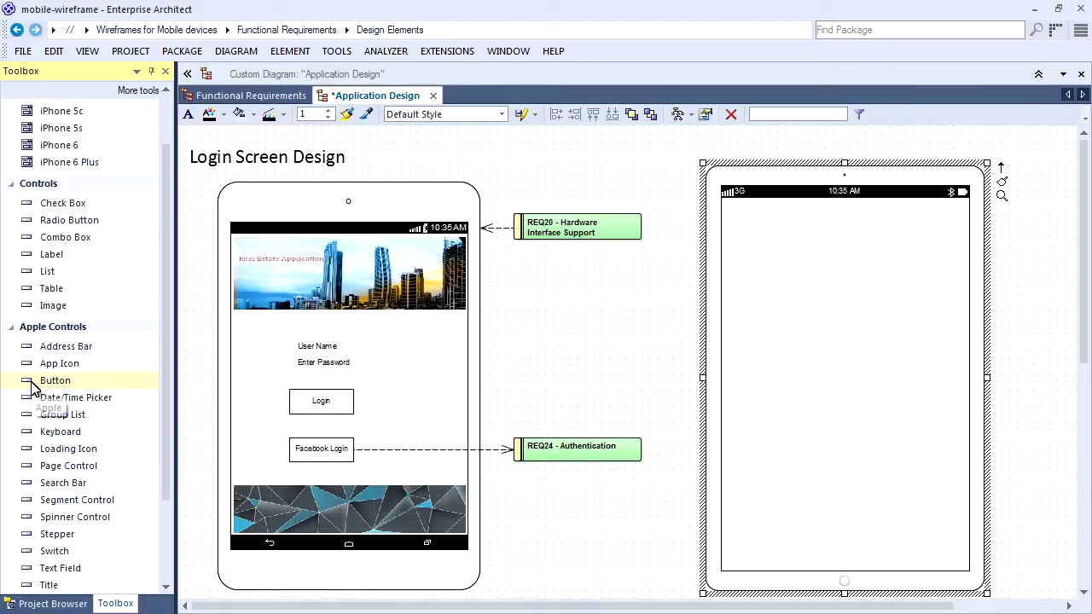
pyautogui.moveTo(34, 388); pyautogui.dragTo(799, 397)
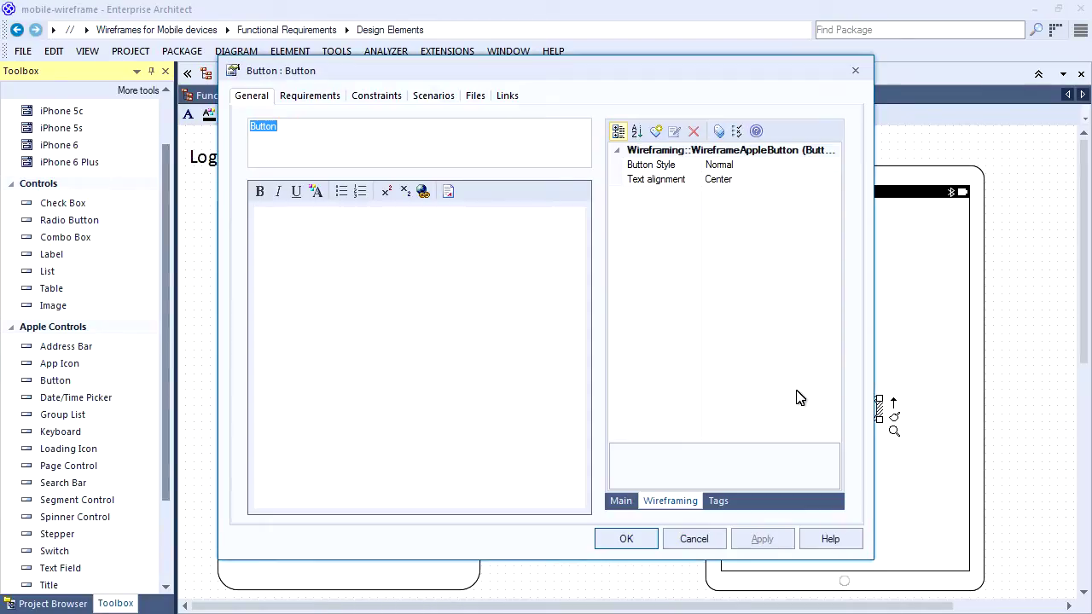
pyautogui.write('Login')
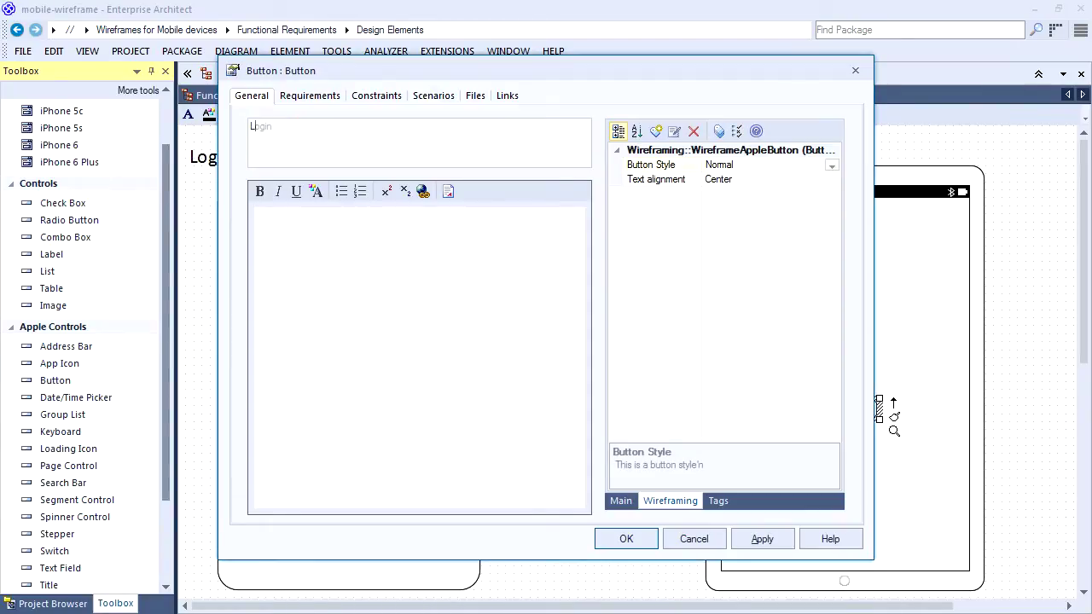
pyautogui.click(626, 539)
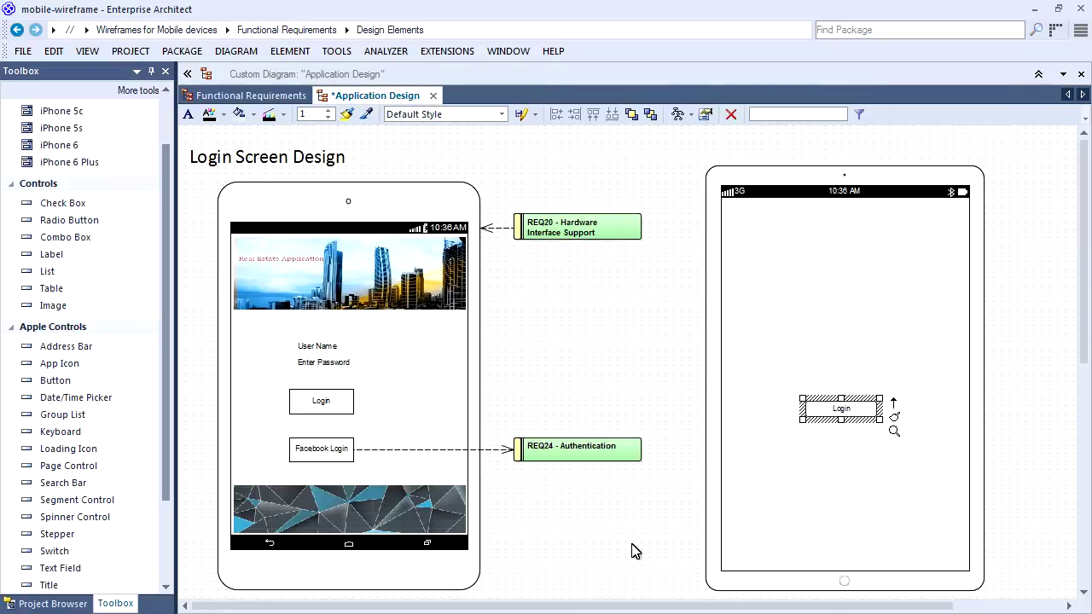
pyautogui.click(61, 381)
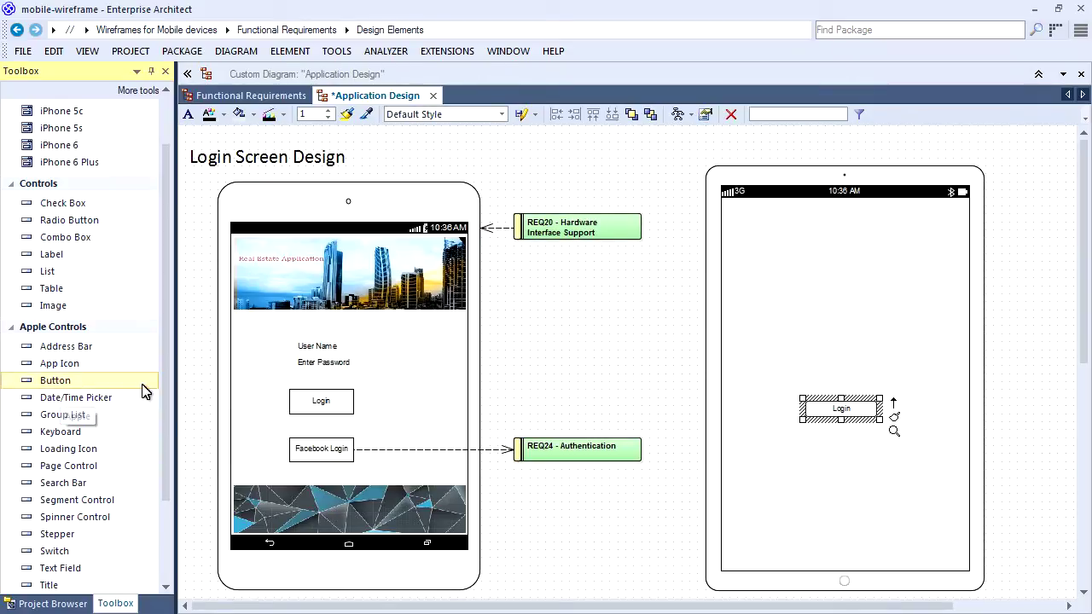
pyautogui.click(834, 461)
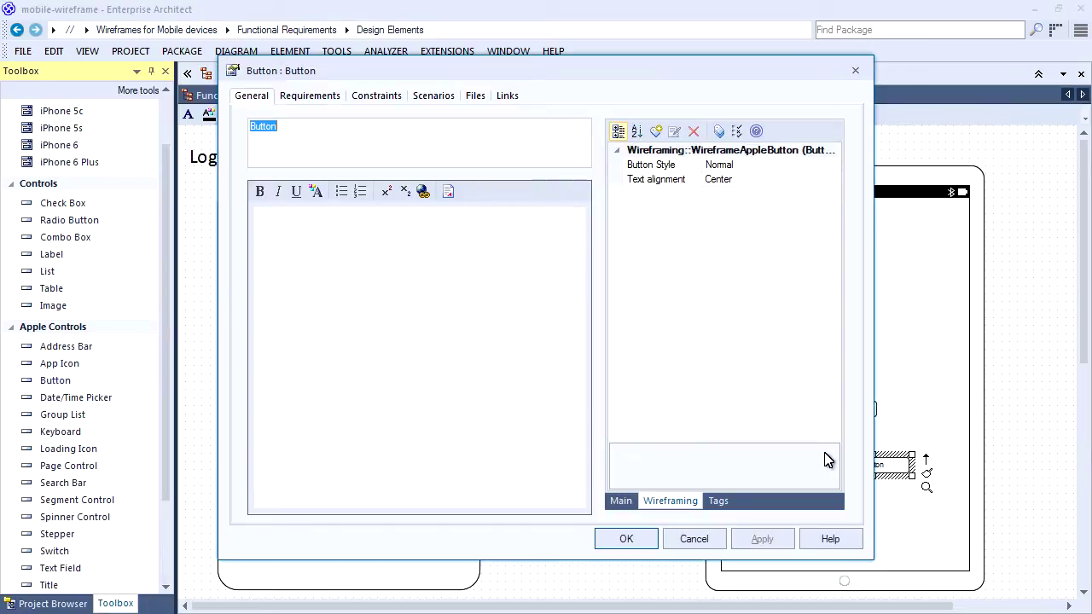
pyautogui.write('FaceBook')
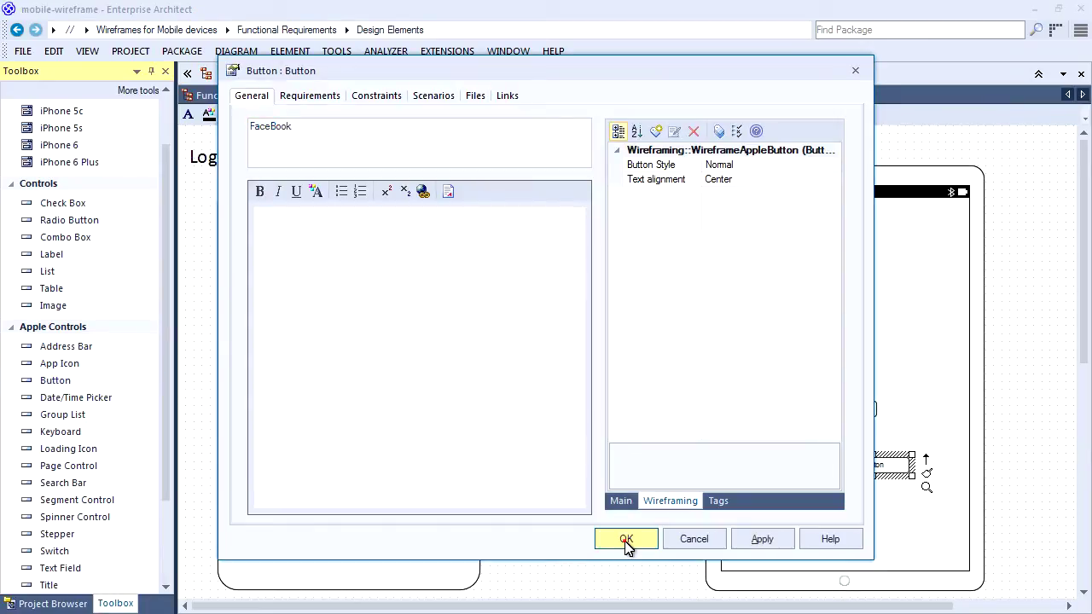
pyautogui.click(626, 539)
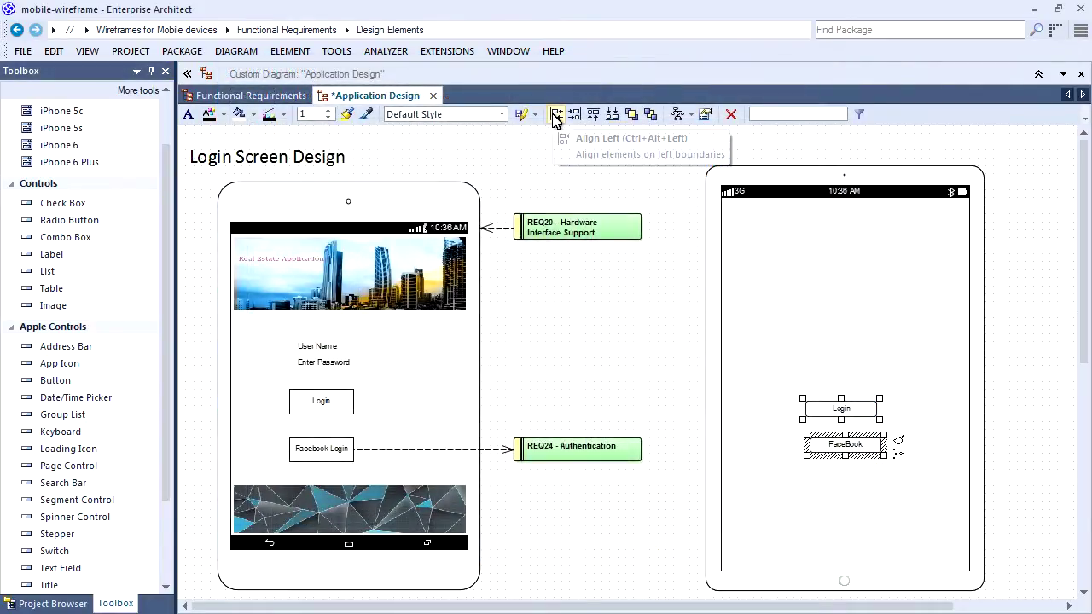
# Align the Login and FaceBook buttons' left edges.
pyautogui.click(555, 114)
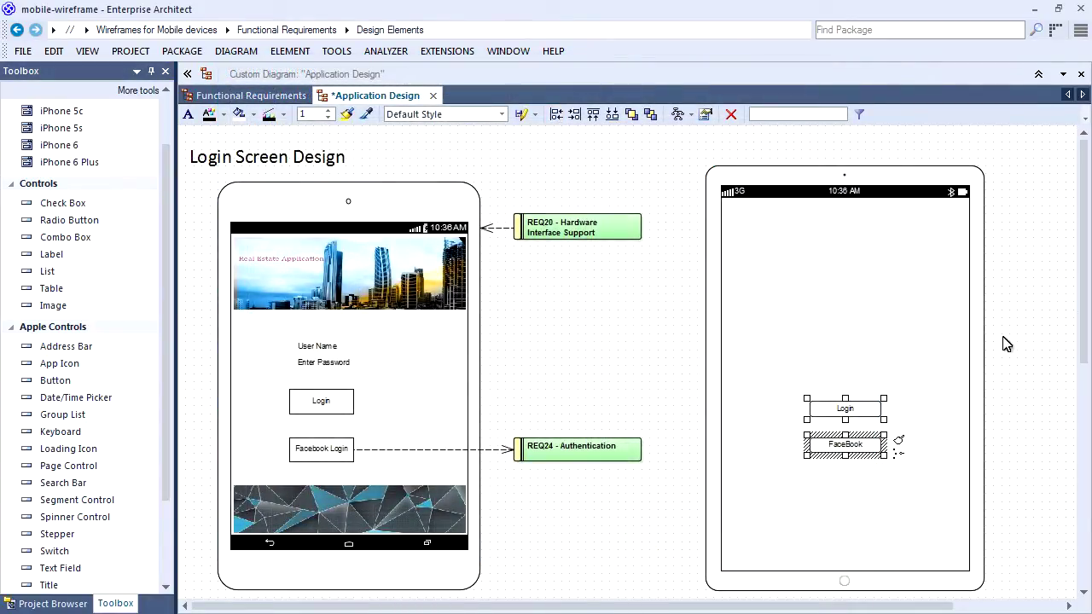
pyautogui.click(1036, 355)
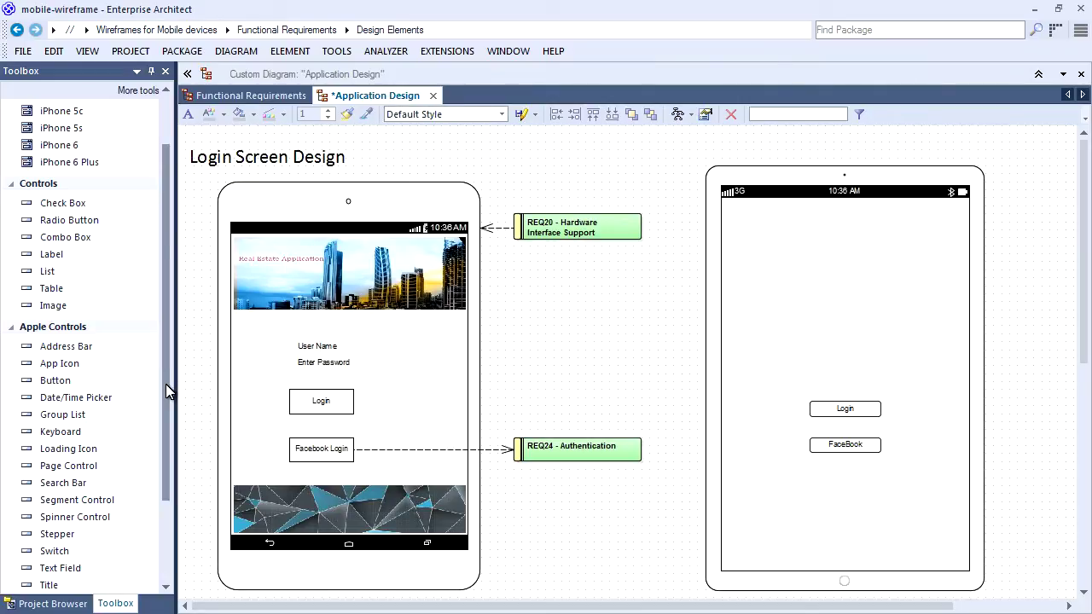
pyautogui.click(60, 568)
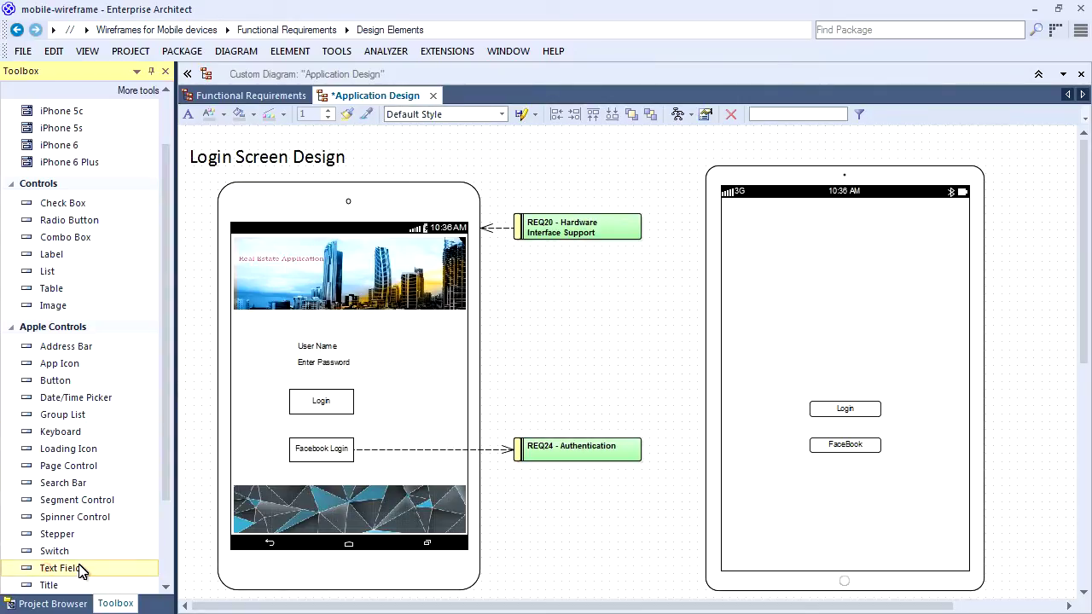
# Add a User Name text field to the tablet screen.
pyautogui.click(807, 337)
pyautogui.write('User Name')
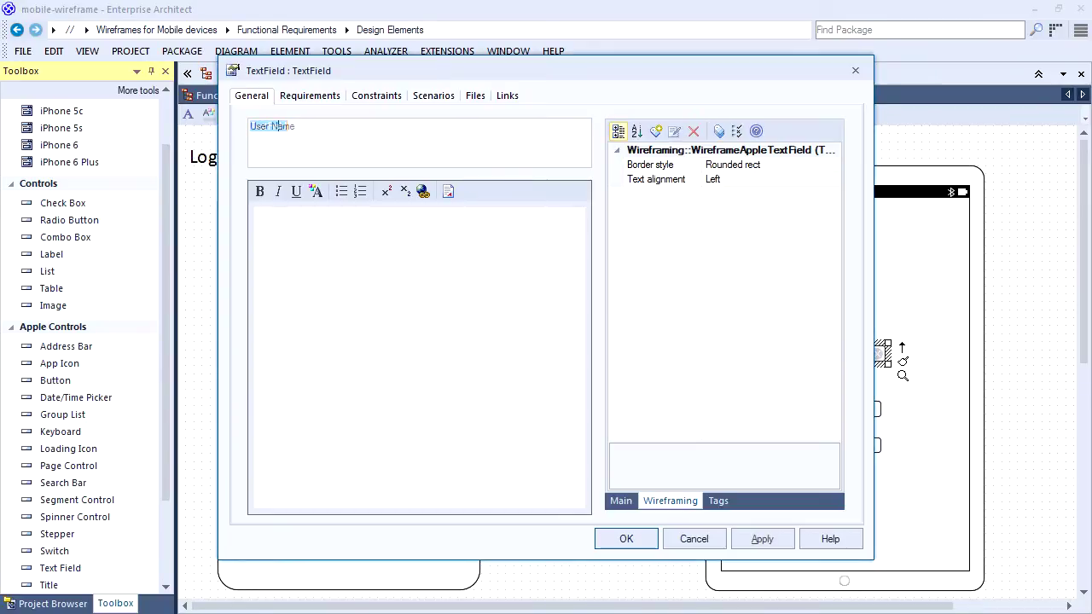
pyautogui.click(631, 537)
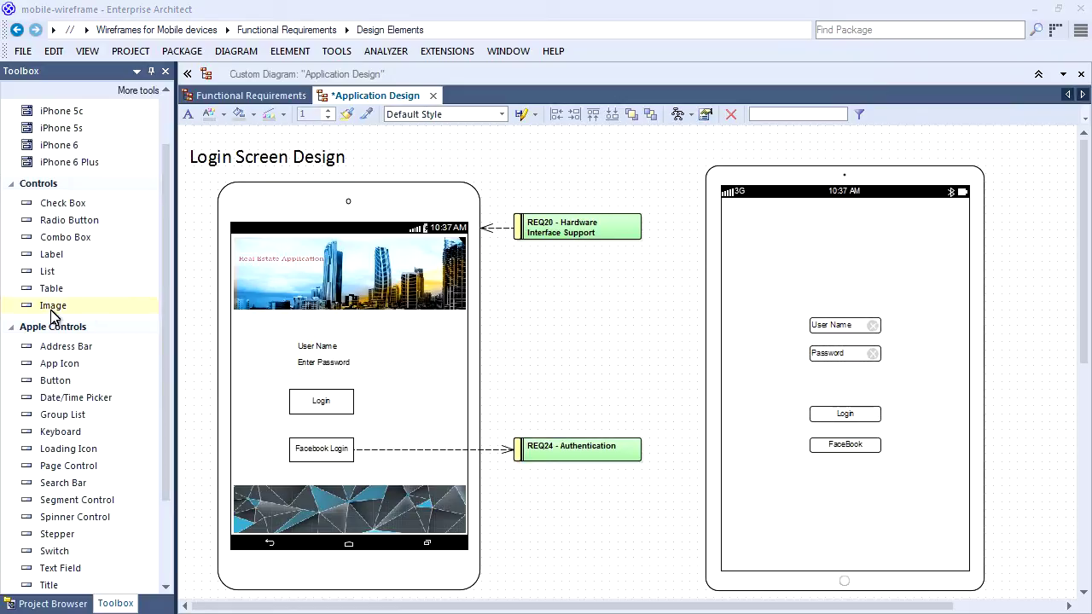
# Add a HeaderImage-LoginPage image placeholder stretched across the top of the tablet.
pyautogui.click(71, 307)
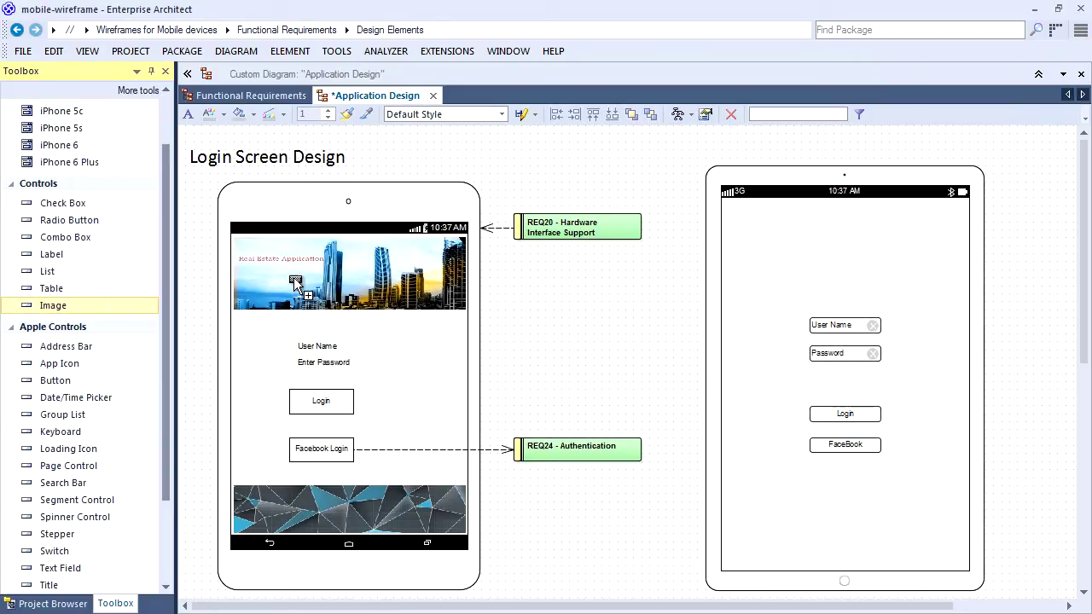
pyautogui.click(745, 228)
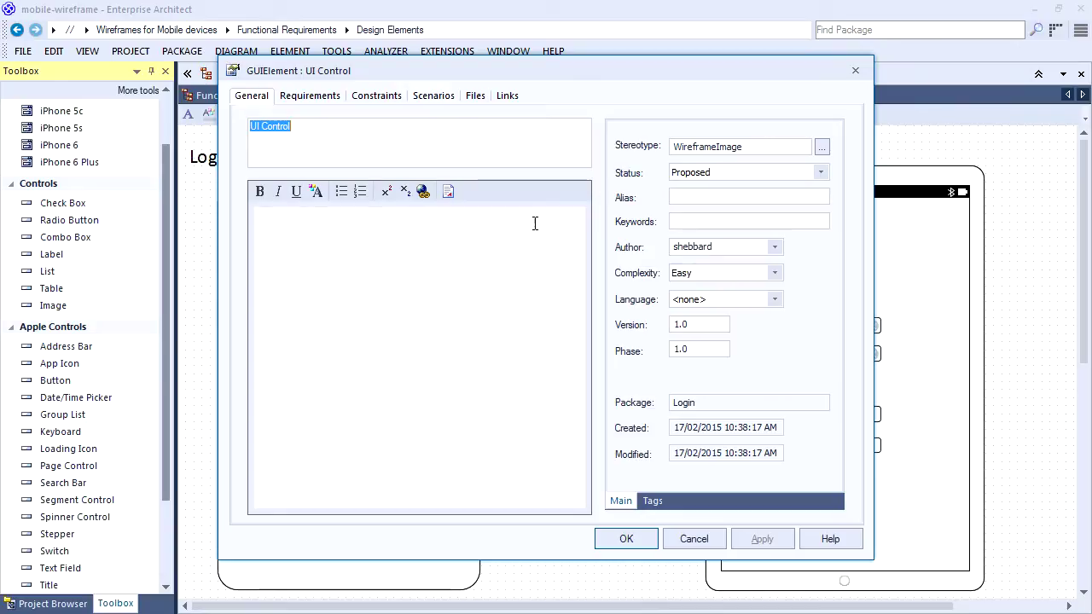
pyautogui.write('H')
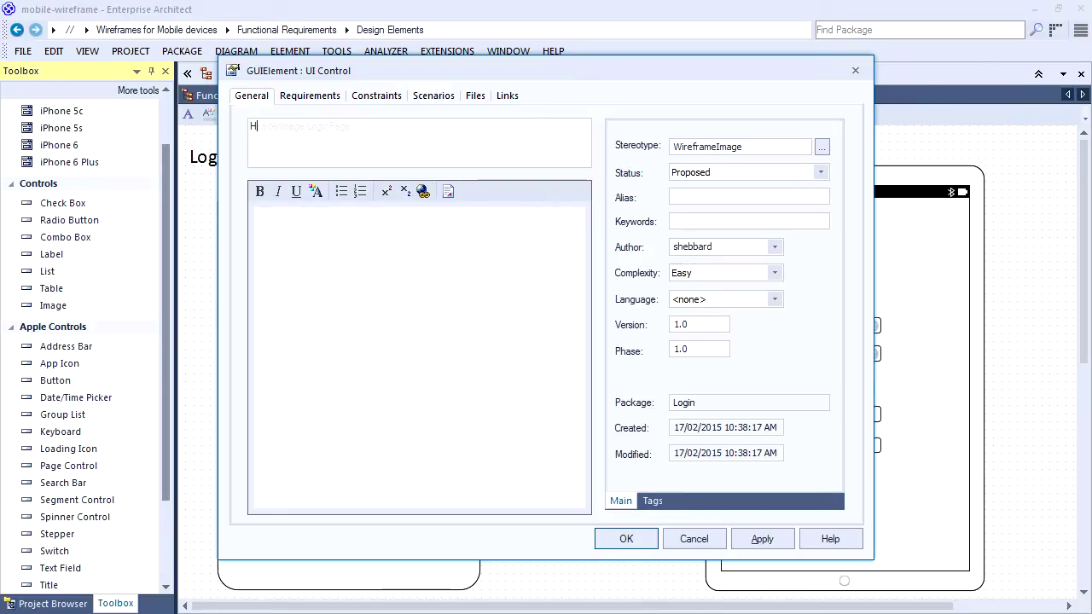
pyautogui.write('eaderImage-LoginPage')
pyautogui.click(638, 539)
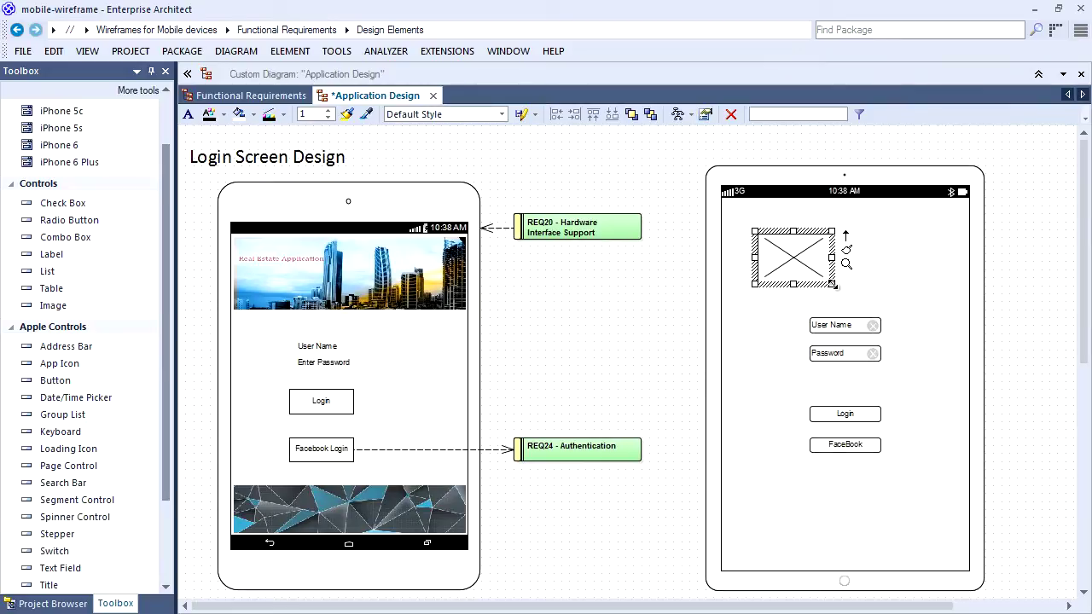
pyautogui.moveTo(832, 284); pyautogui.dragTo(964, 288)
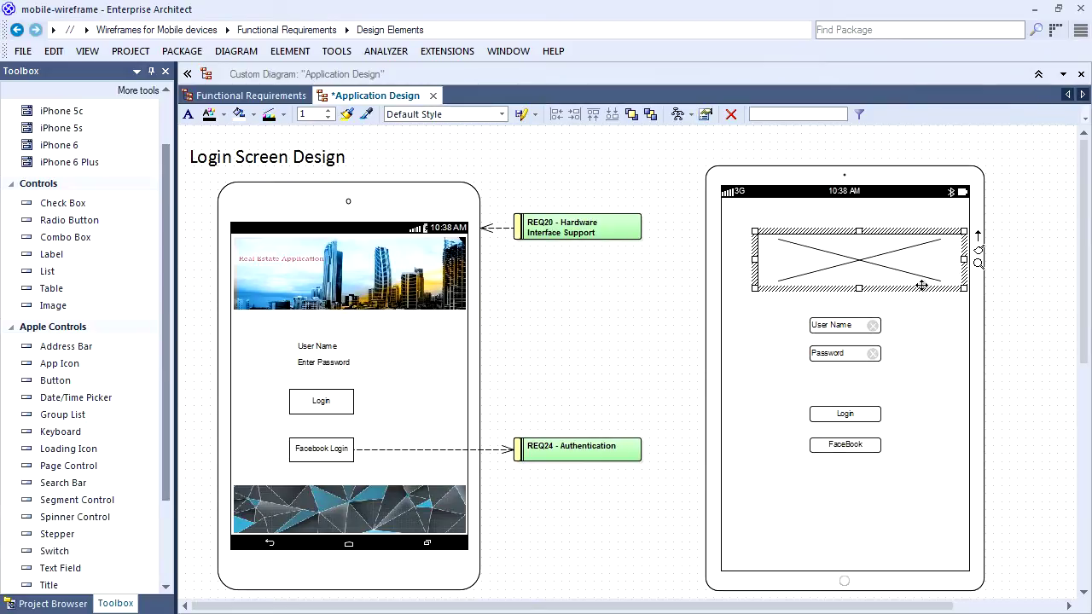
pyautogui.moveTo(755, 230); pyautogui.dragTo(726, 210)
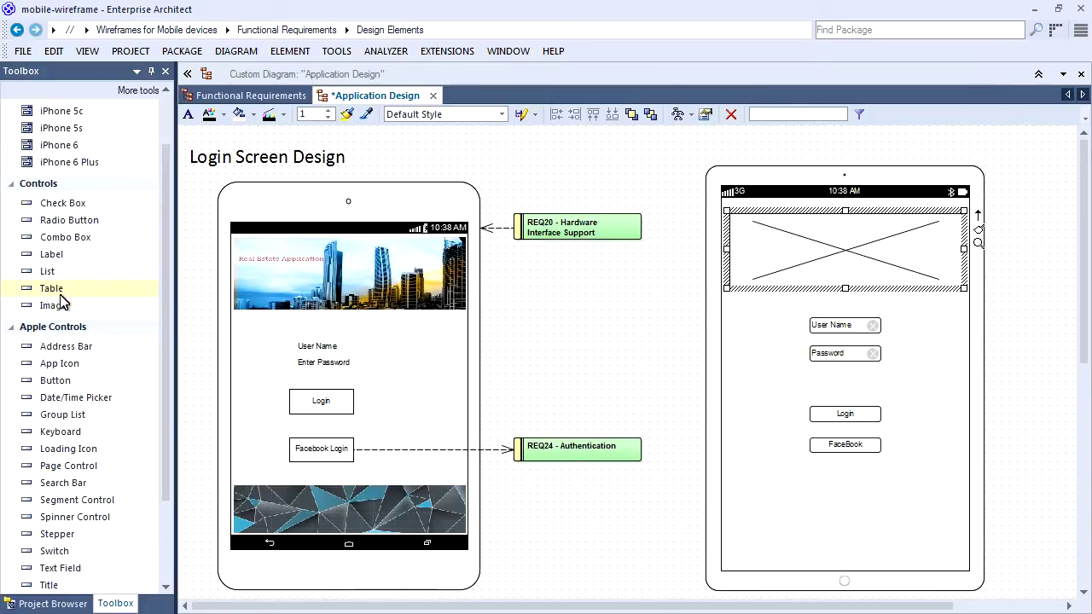
# Add a Footer-TobeReplaced-By-Keyboard image placeholder to the tablet.
pyautogui.moveTo(60, 302); pyautogui.dragTo(775, 551)
pyautogui.write('Footer-TobeReplaced-By-Keyboard')
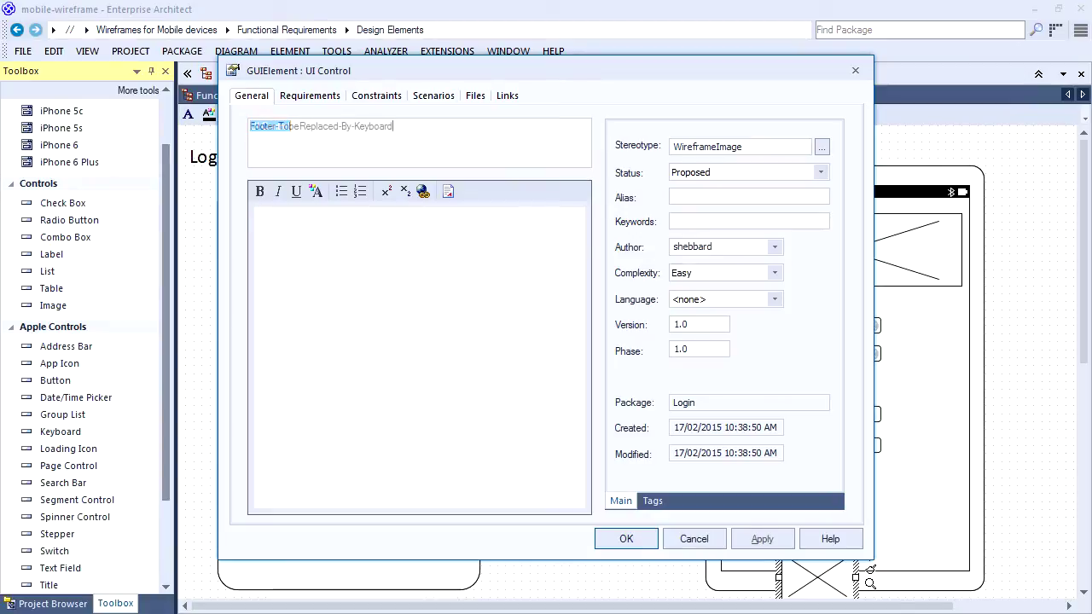
pyautogui.click(625, 540)
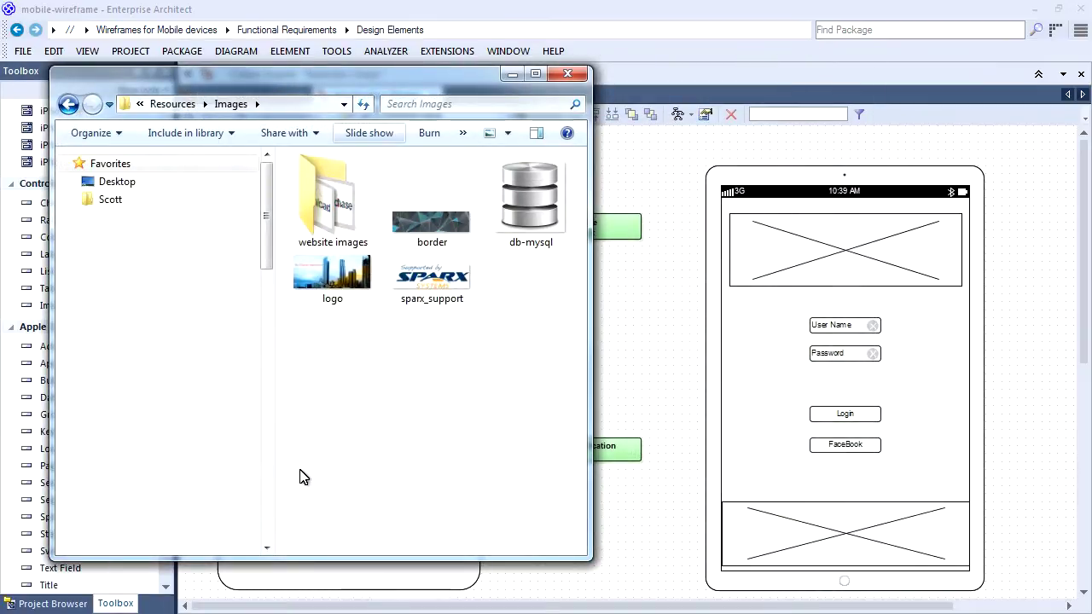
# Insert the logo image into the tablet header placeholder, select REQ24, and save the diagram.
pyautogui.moveTo(337, 273); pyautogui.dragTo(787, 260)
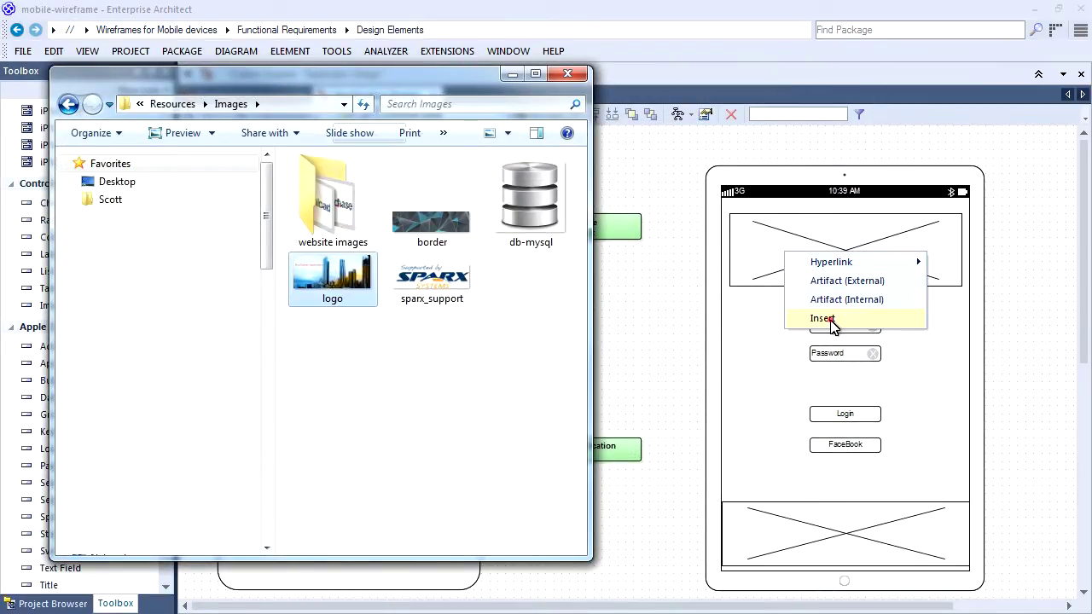
pyautogui.click(824, 319)
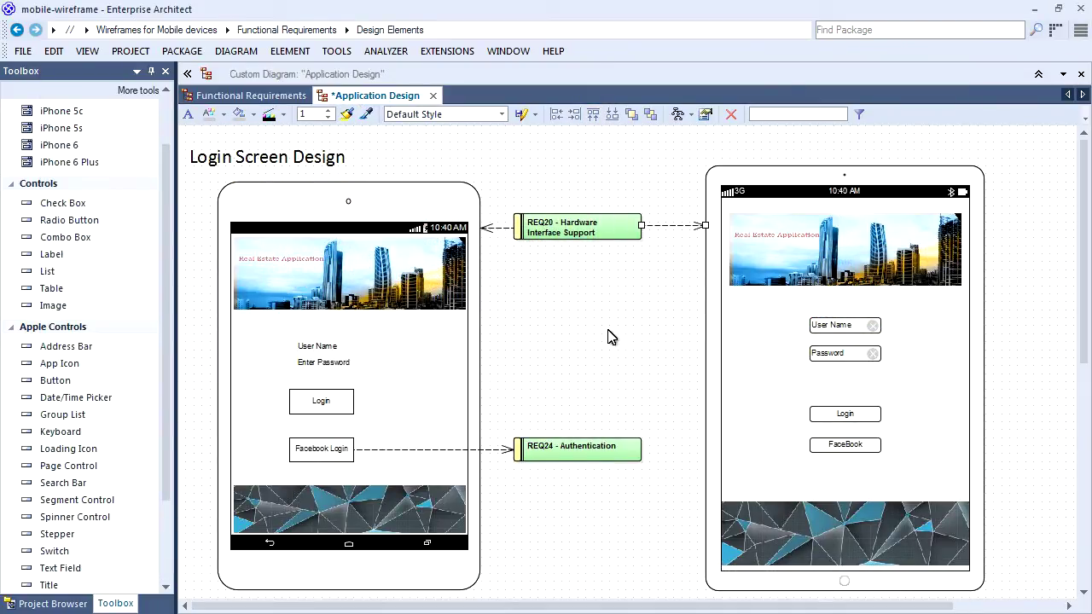
pyautogui.click(633, 452)
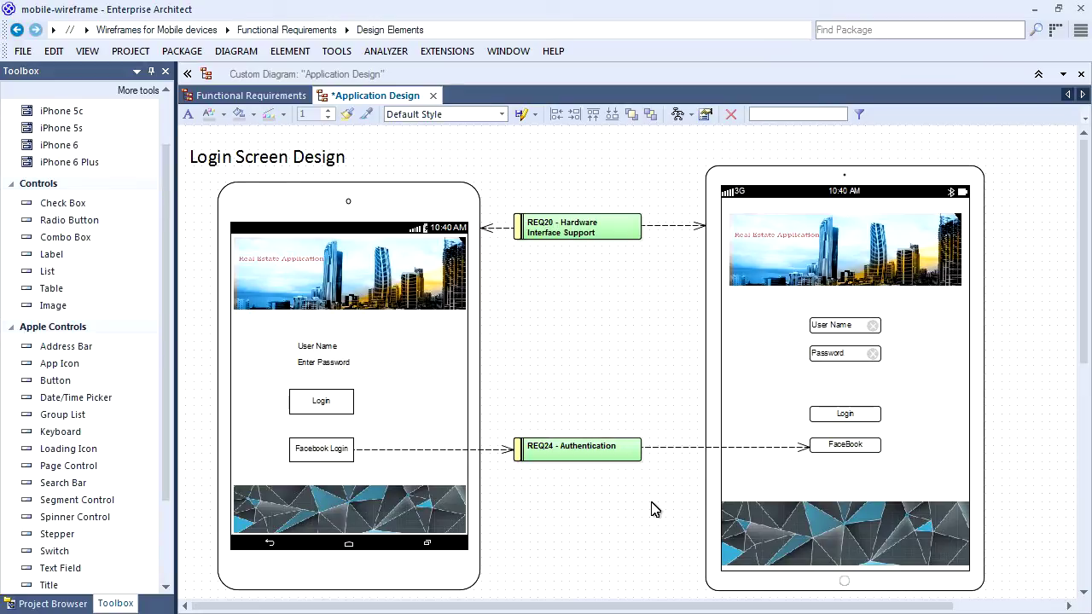
pyautogui.hotkey('ctrl', 's')
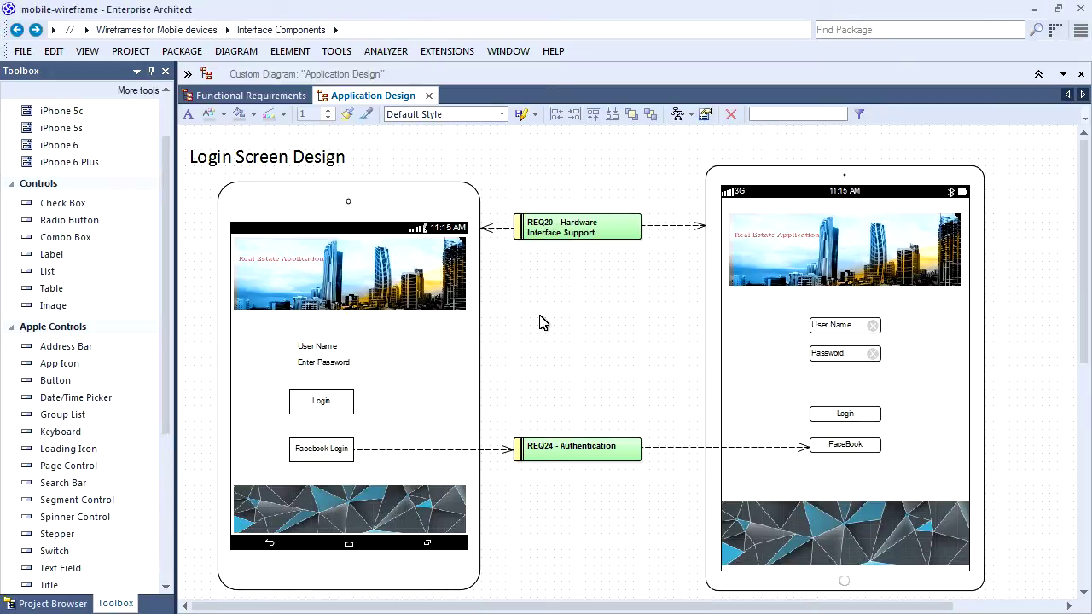
pyautogui.click(321, 452)
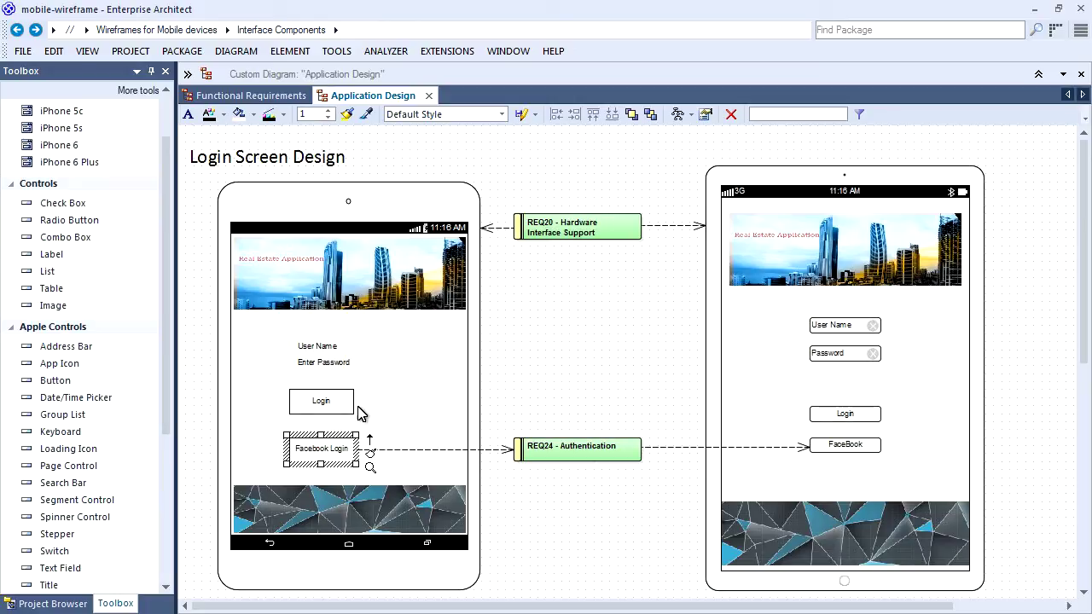
pyautogui.click(294, 54)
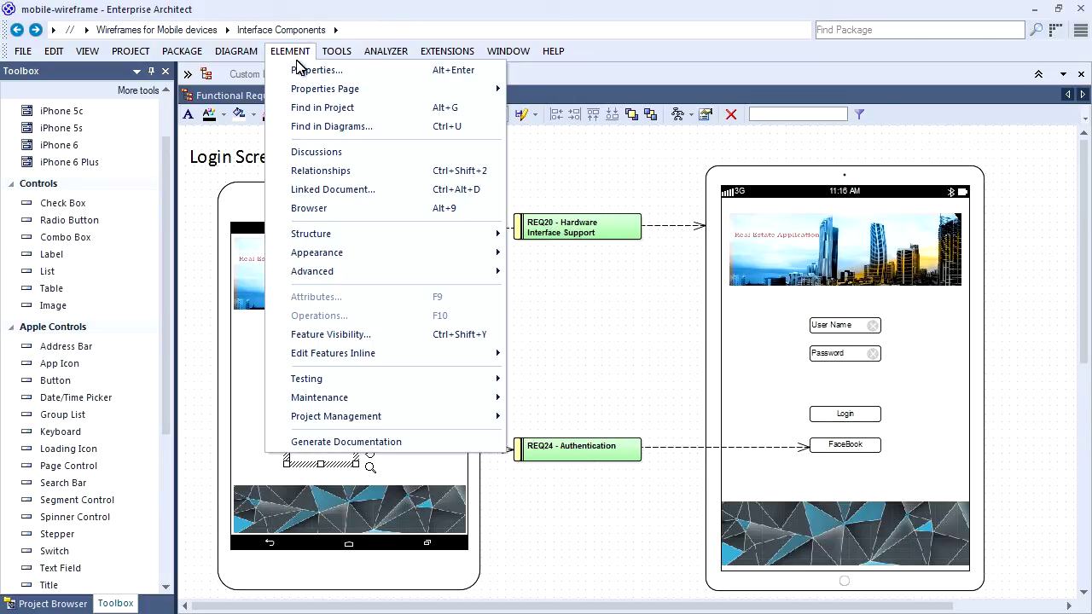
pyautogui.click(317, 152)
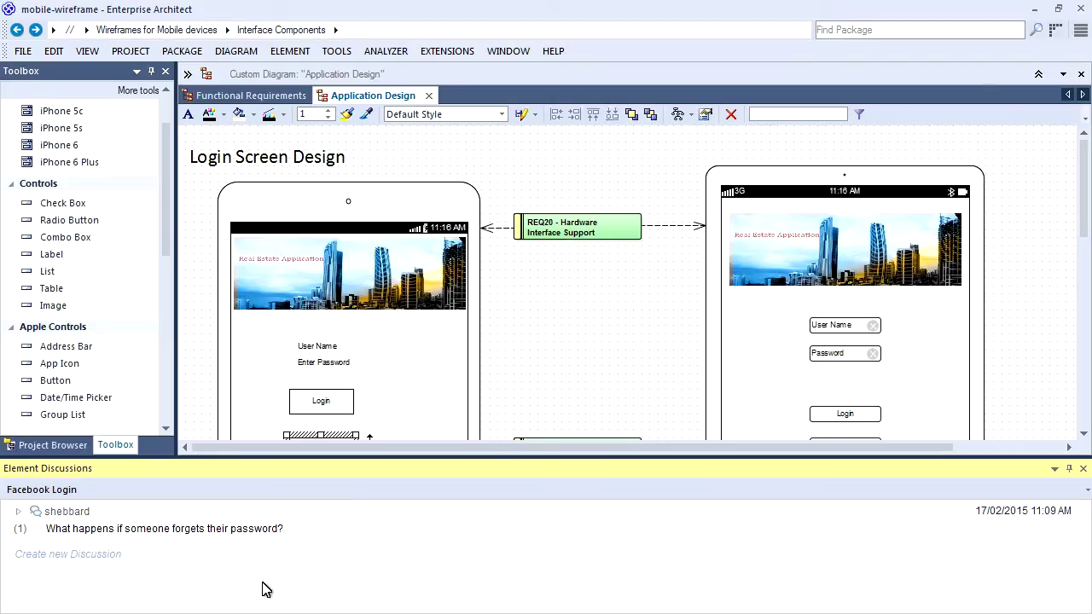
pyautogui.click(19, 511)
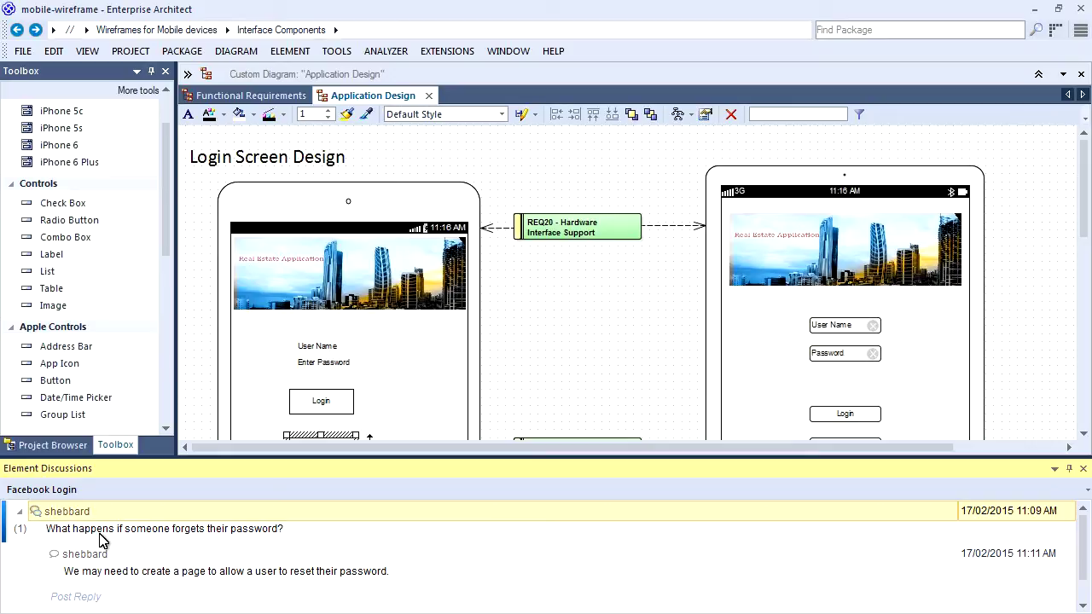
pyautogui.click(1082, 469)
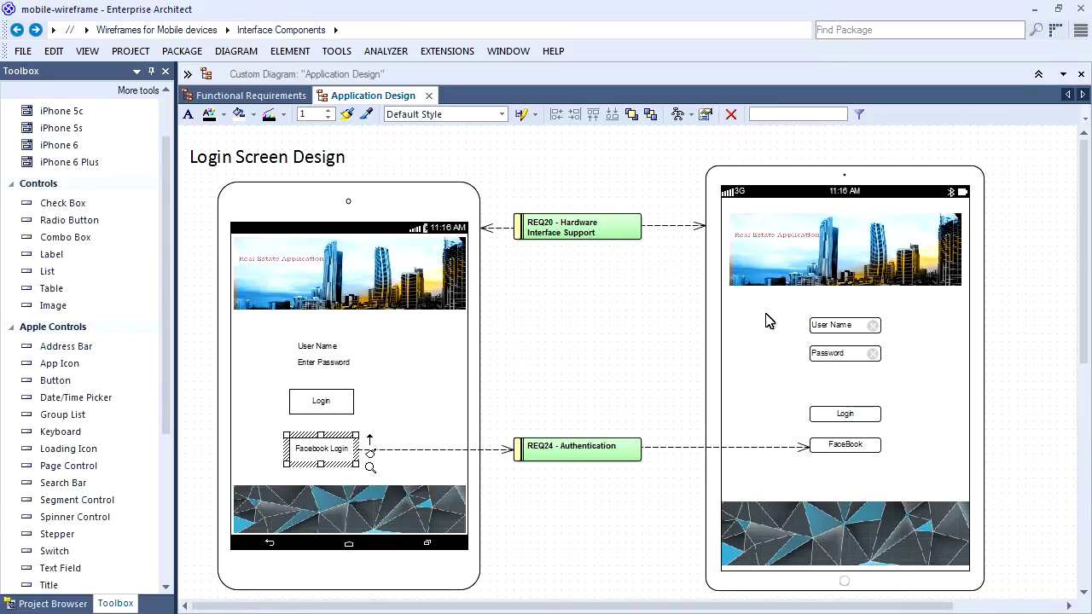
# Add a Forgot Password package under Interface Components, set to start with a diagram.
pyautogui.moveTo(168, 176); pyautogui.dragTo(166, 128)
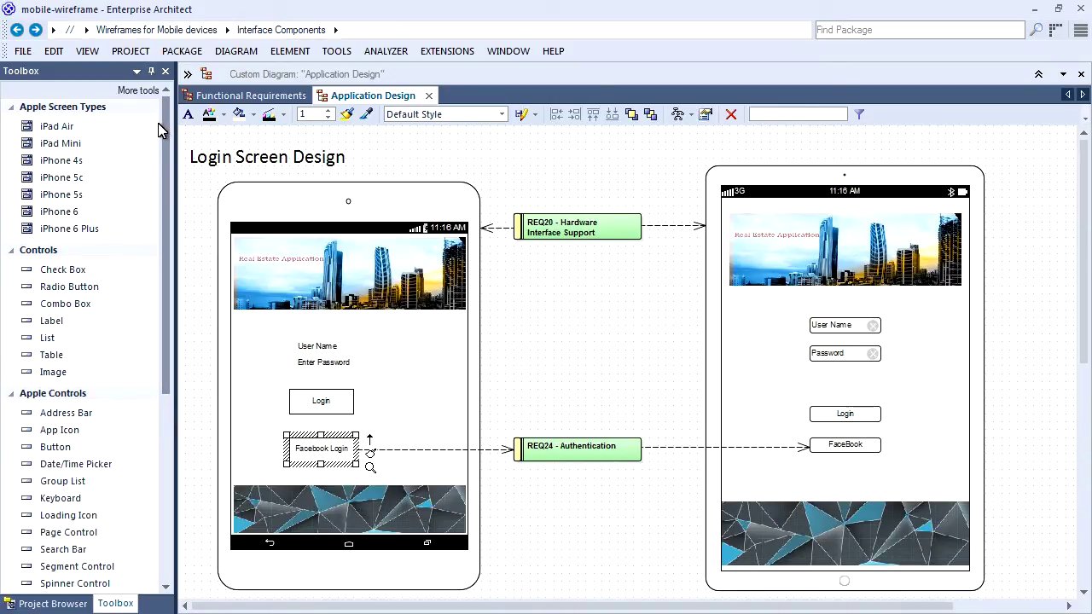
pyautogui.click(53, 604)
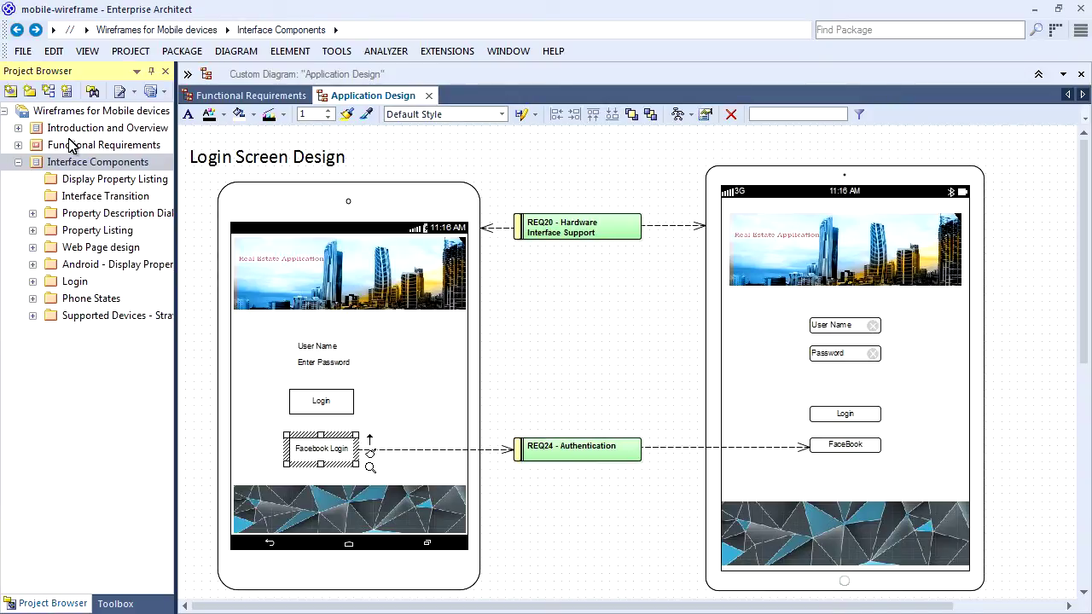
pyautogui.click(84, 165)
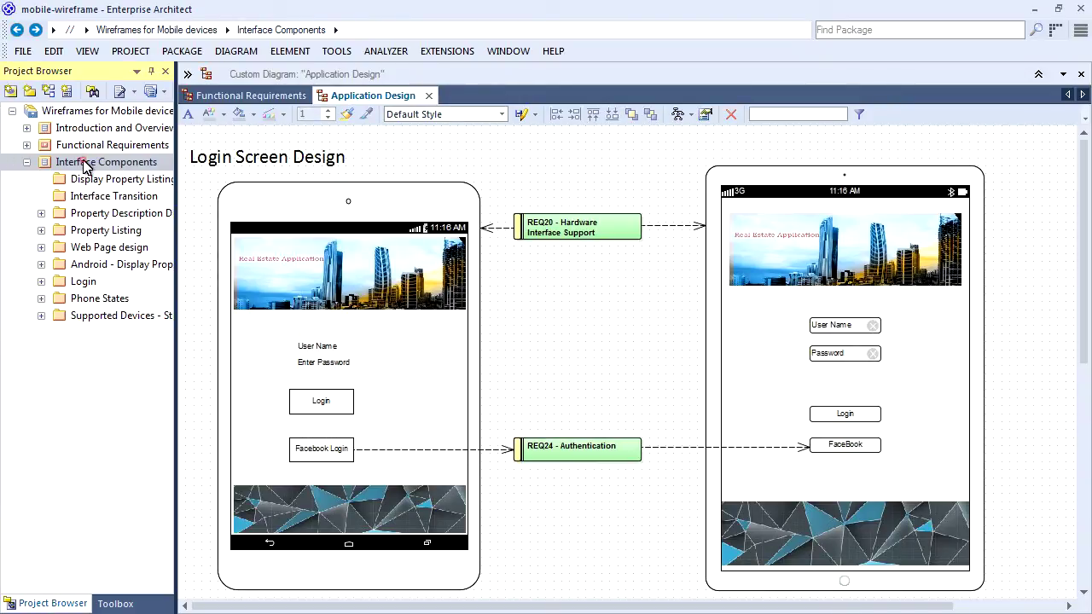
pyautogui.rightClick(84, 164)
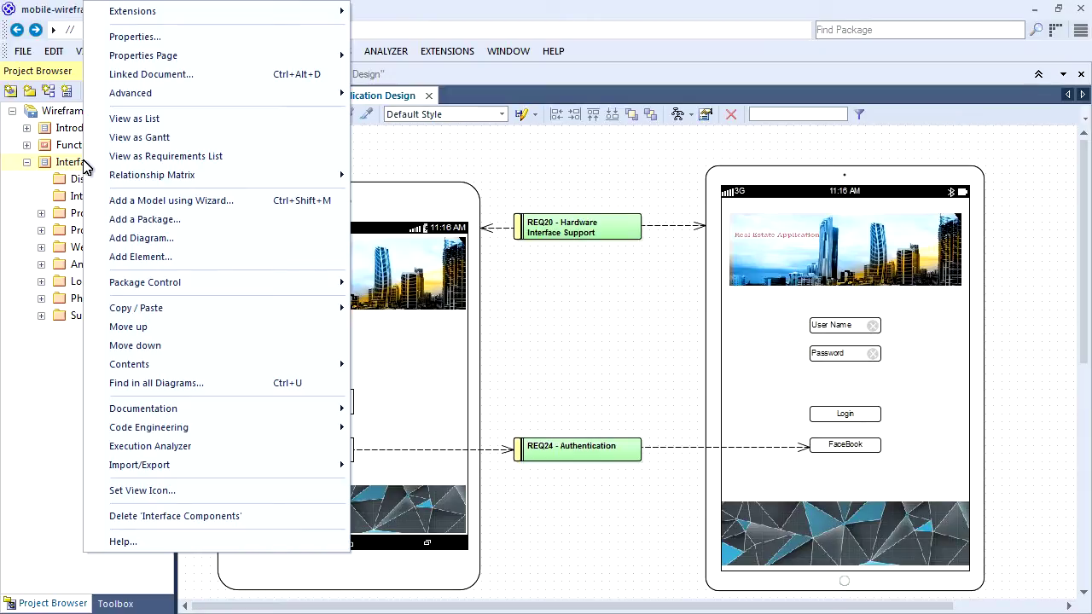
pyautogui.click(122, 219)
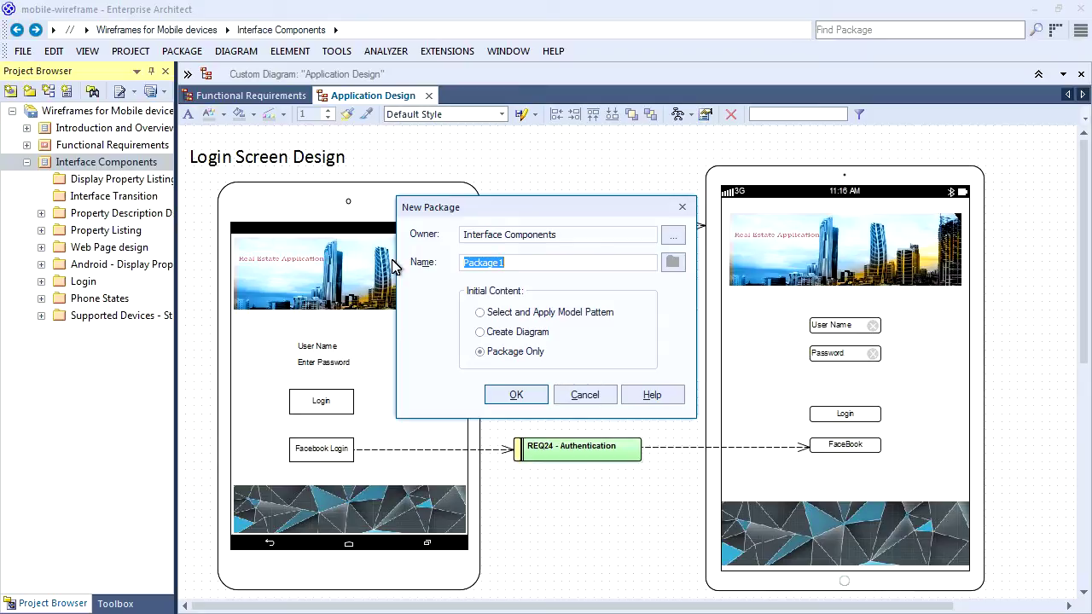
pyautogui.click(479, 332)
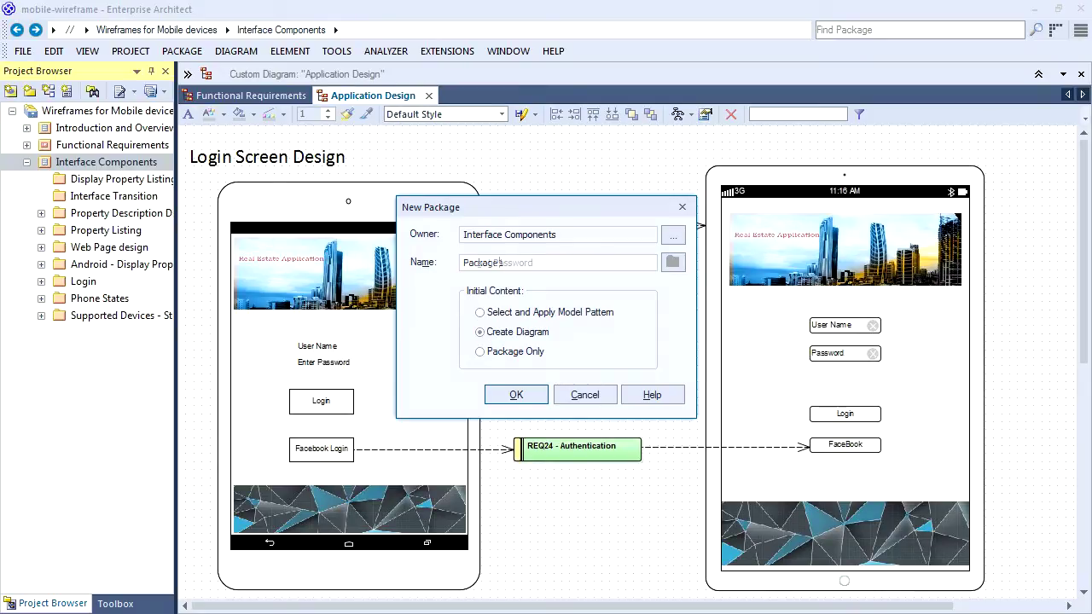
pyautogui.write('Forgot Password')
pyautogui.click(512, 395)
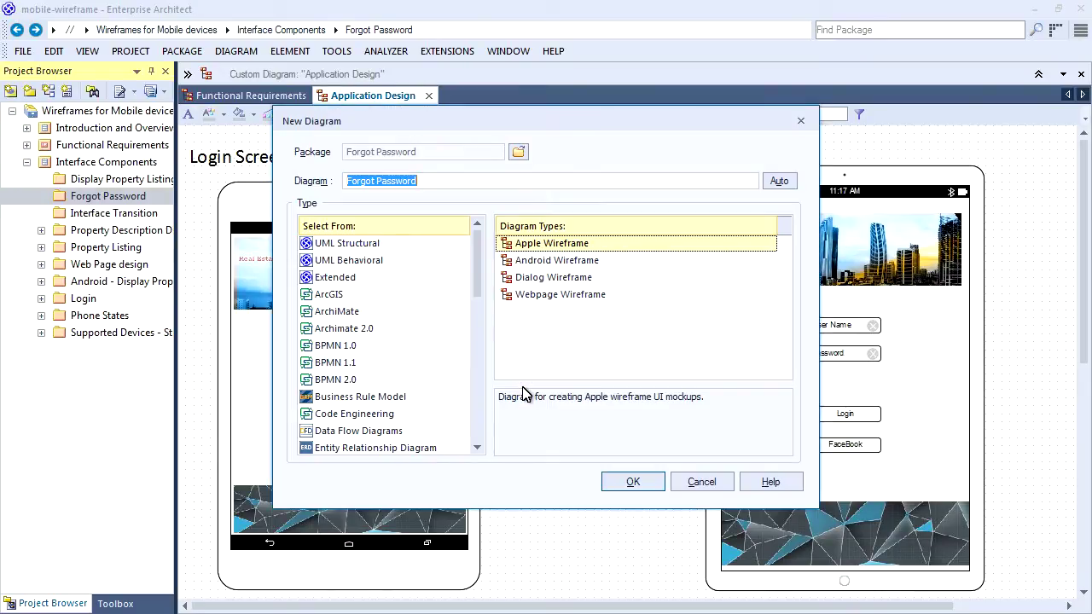
# Compare the wireframe diagram types and create an Apple Wireframe diagram named Forgot Password.
pyautogui.click(546, 267)
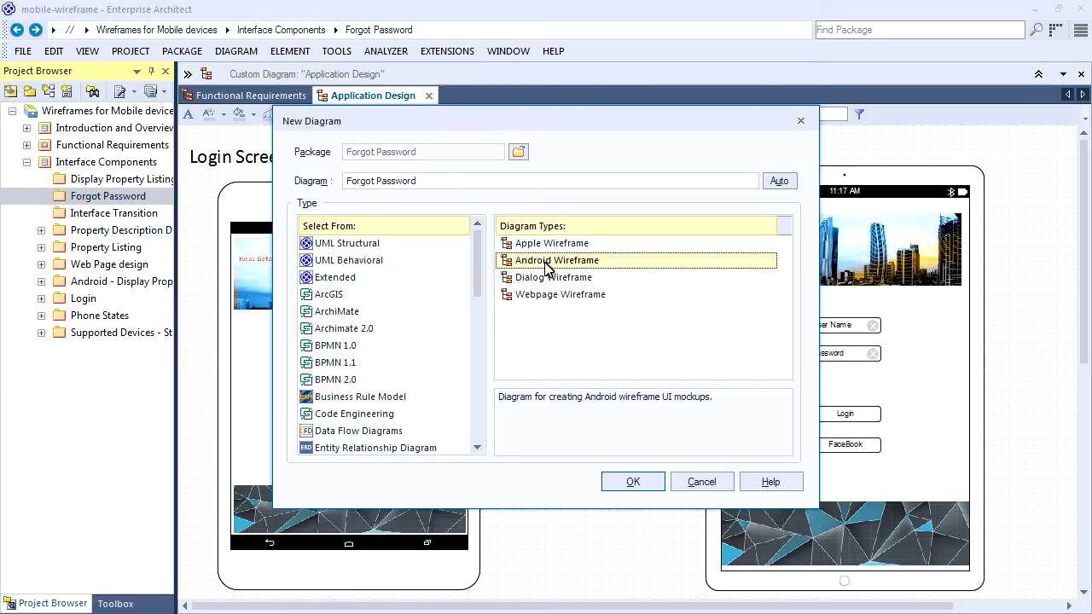
pyautogui.click(546, 278)
pyautogui.click(544, 294)
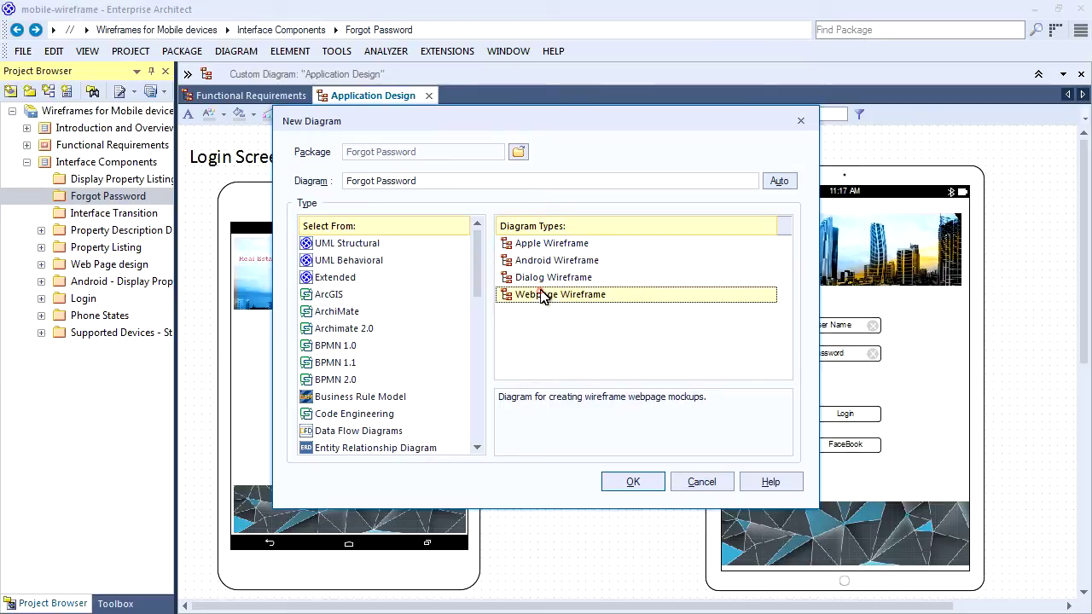
pyautogui.click(550, 245)
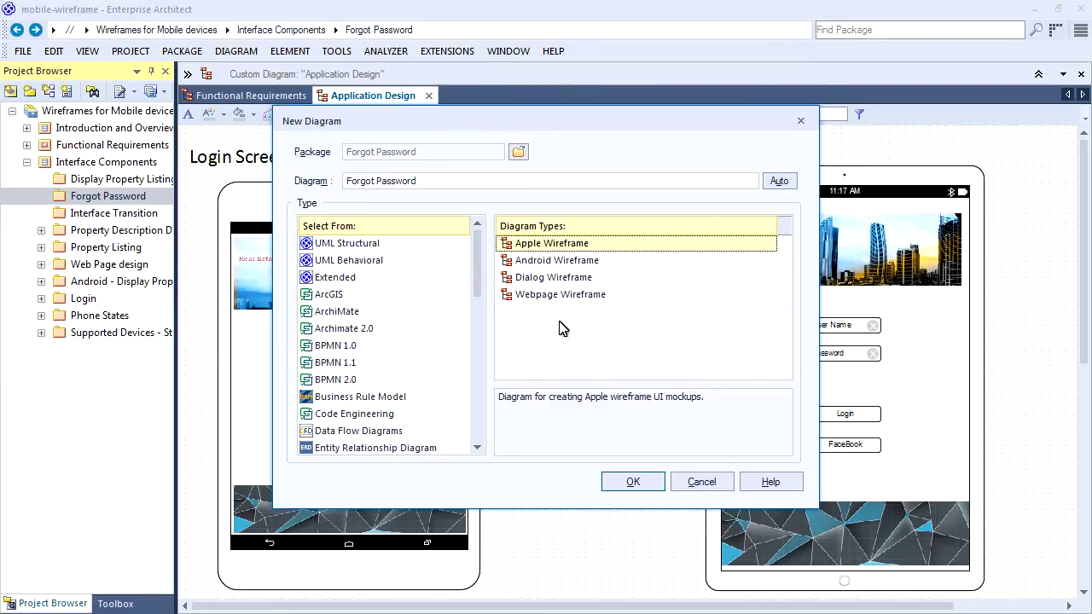
pyautogui.click(630, 483)
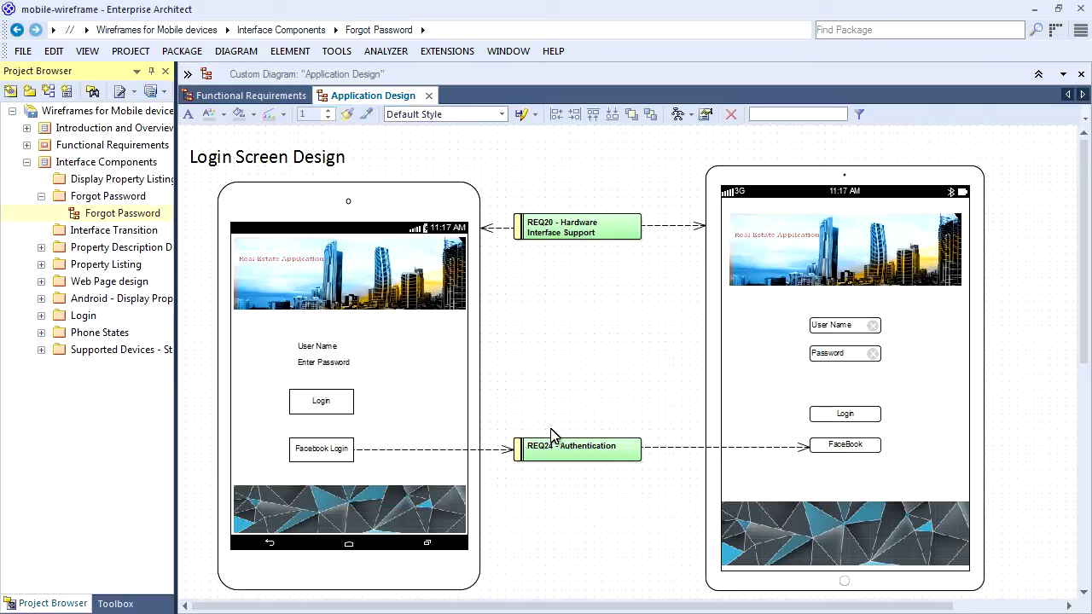
# Open the Forgot Password diagram and collapse the Apple Screen Types, Controls and Apple Controls groups.
pyautogui.doubleClick(105, 215)
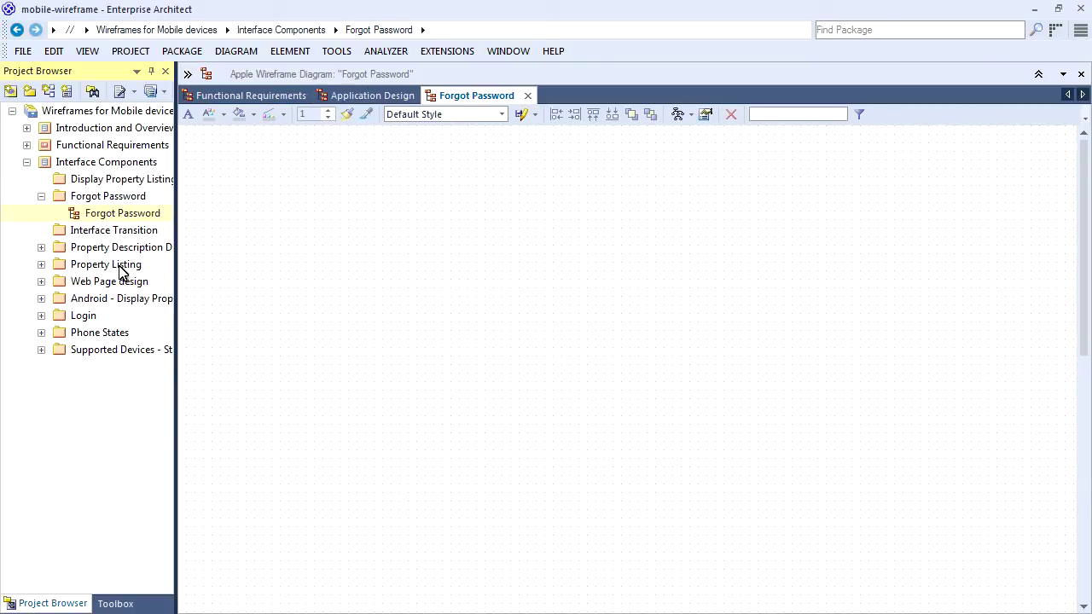
pyautogui.click(111, 603)
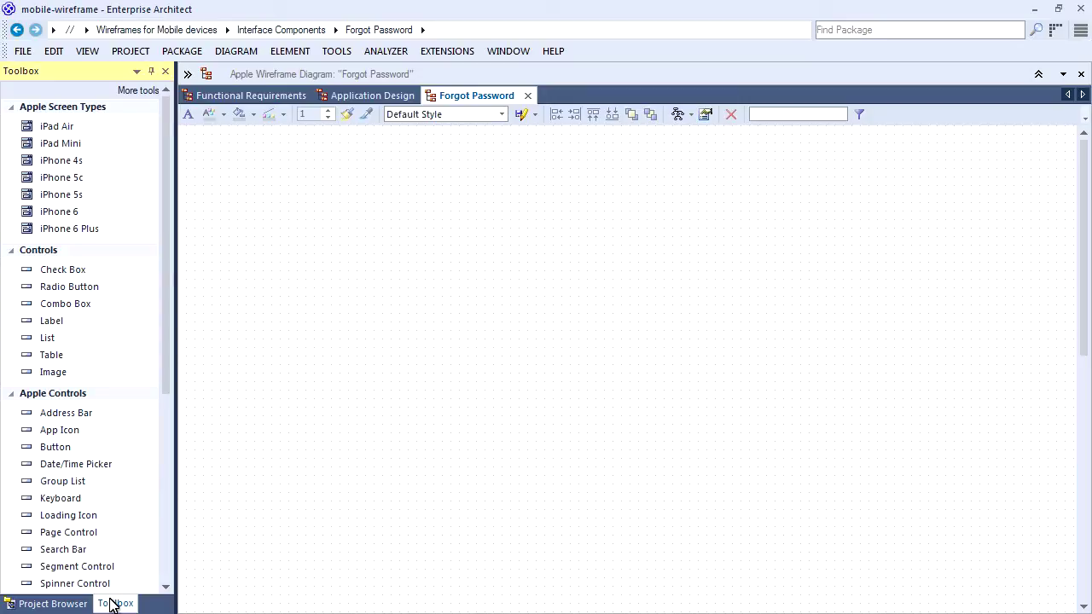
pyautogui.click(14, 109)
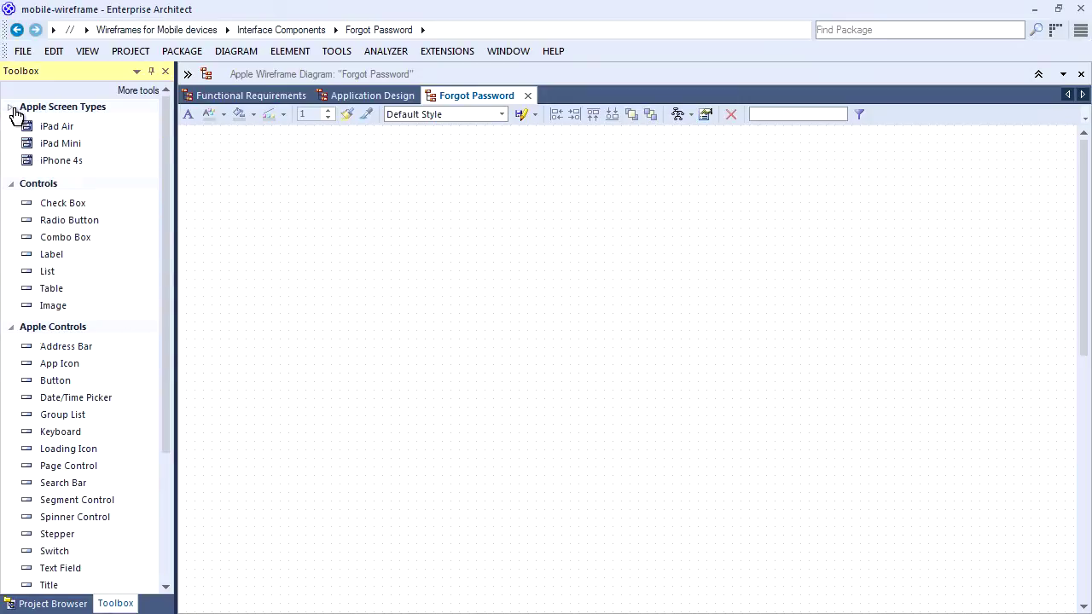
pyautogui.click(11, 122)
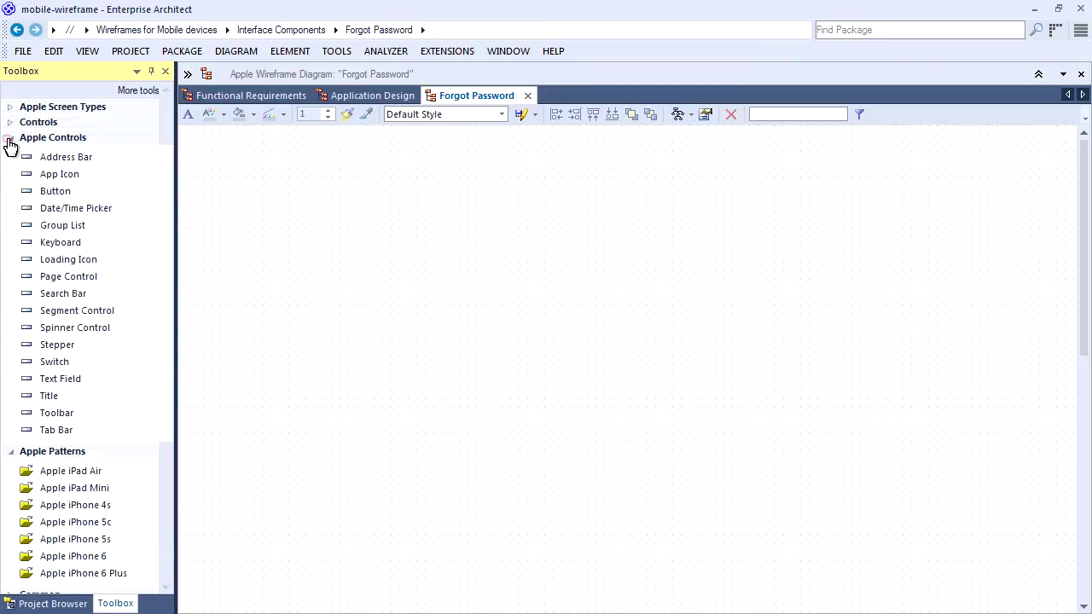
pyautogui.click(11, 139)
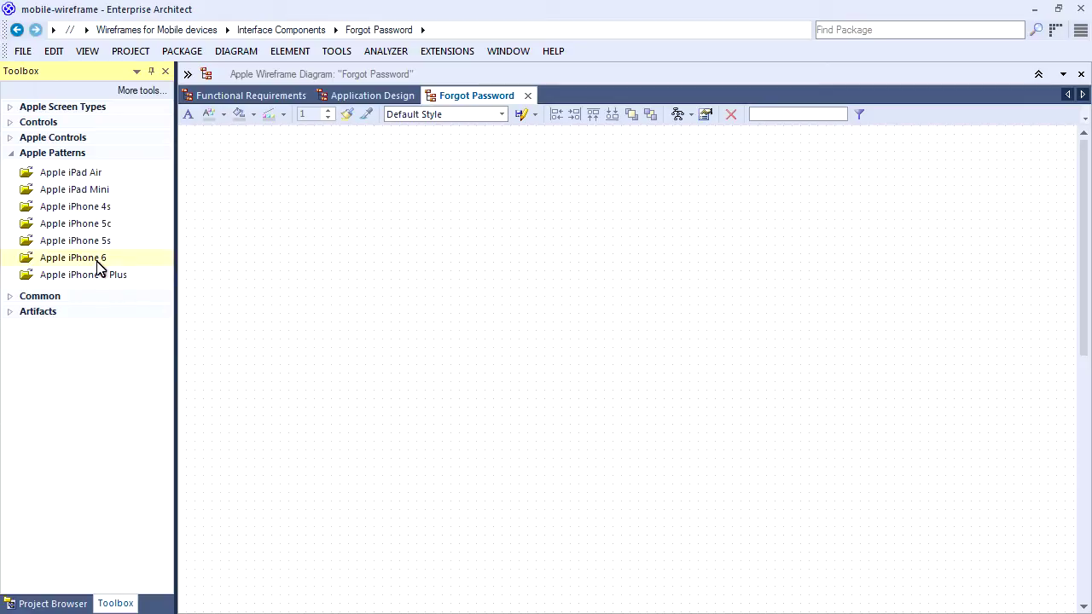
# Drop the Apple iPhone 6 Plus pattern and delete its Login and Register buttons.
pyautogui.moveTo(111, 274); pyautogui.dragTo(279, 275)
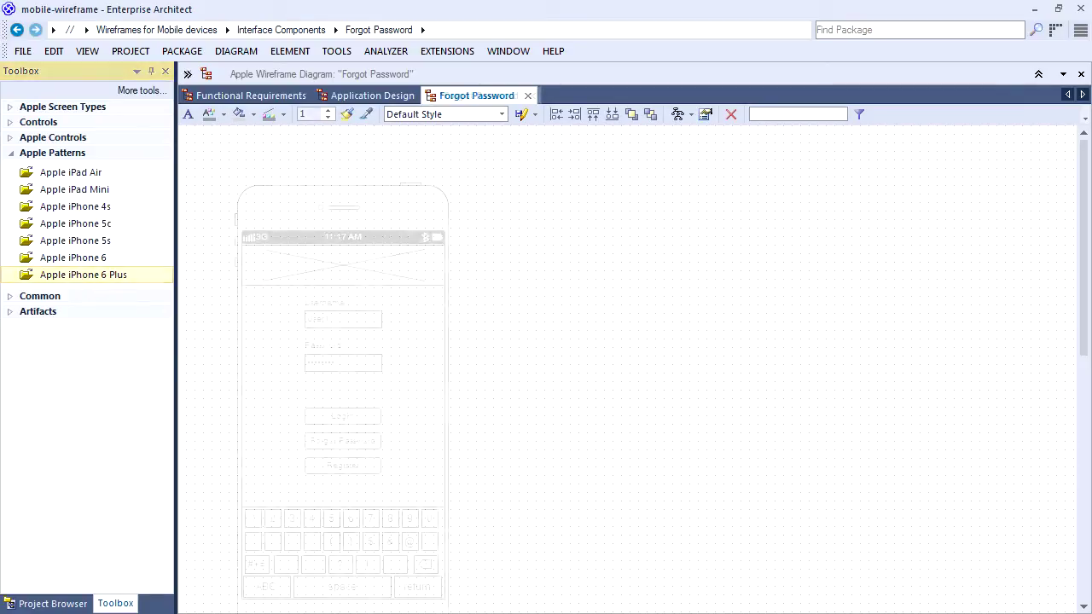
pyautogui.click(360, 416)
pyautogui.press('Delete')
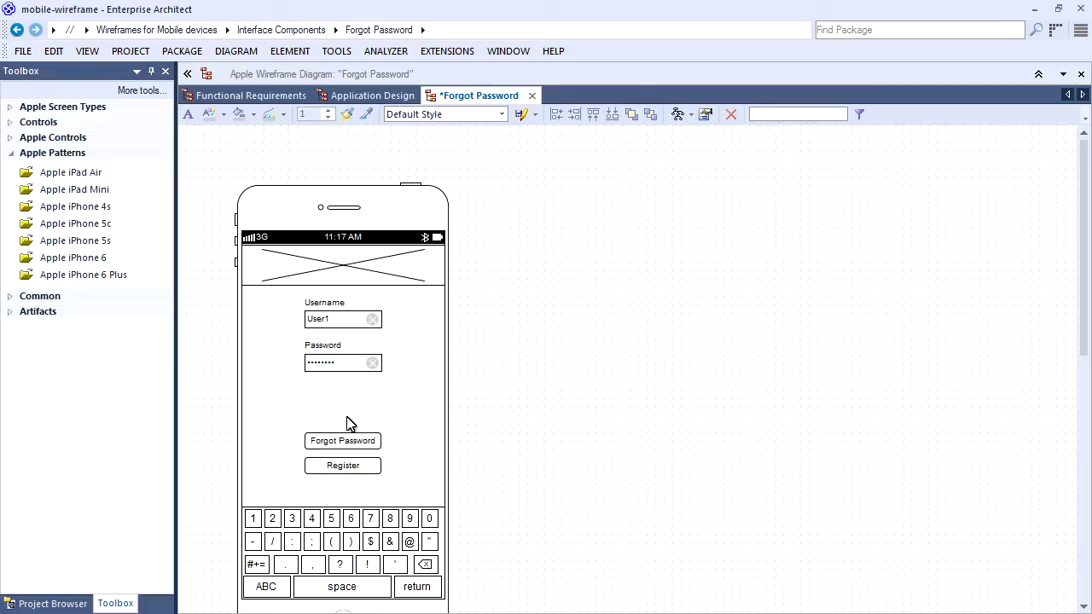
pyautogui.click(348, 465)
pyautogui.press('Delete')
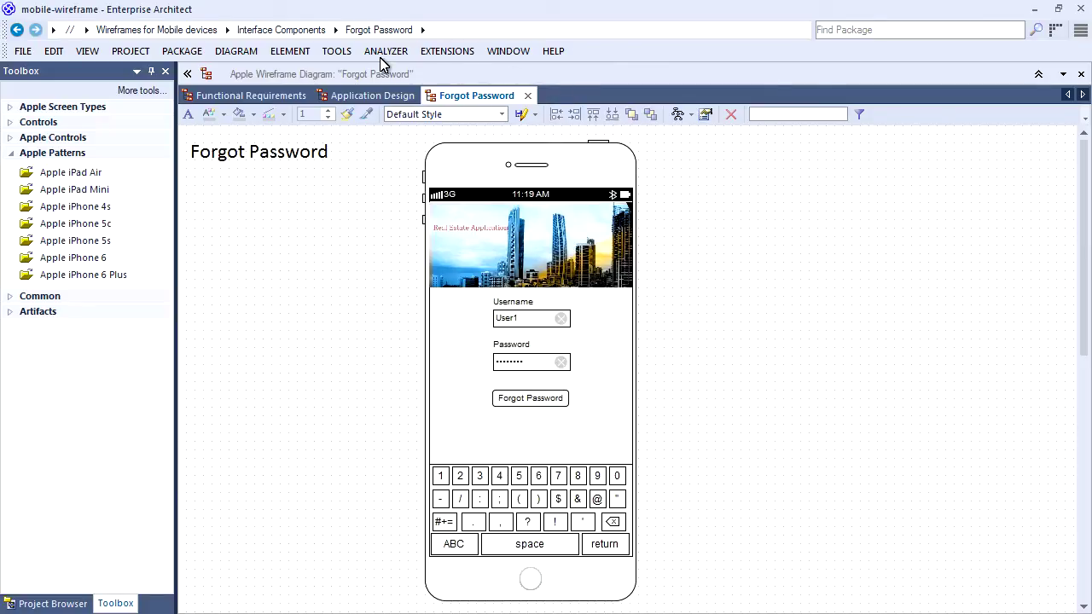
# On Application Design, add a Forgot Password button beneath the tablet's FaceBook button.
pyautogui.click(376, 96)
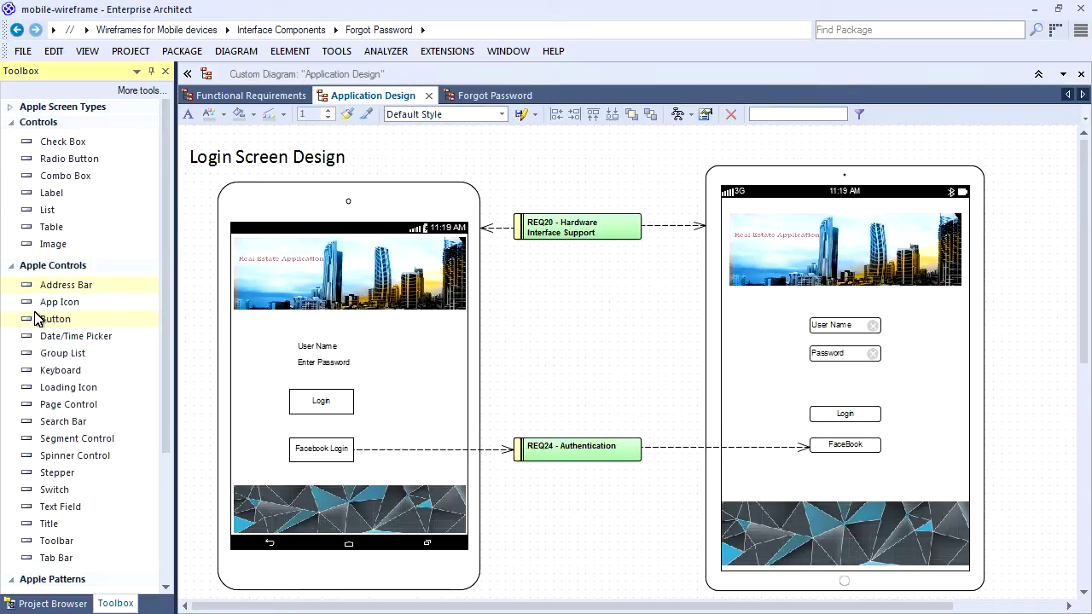
pyautogui.click(56, 319)
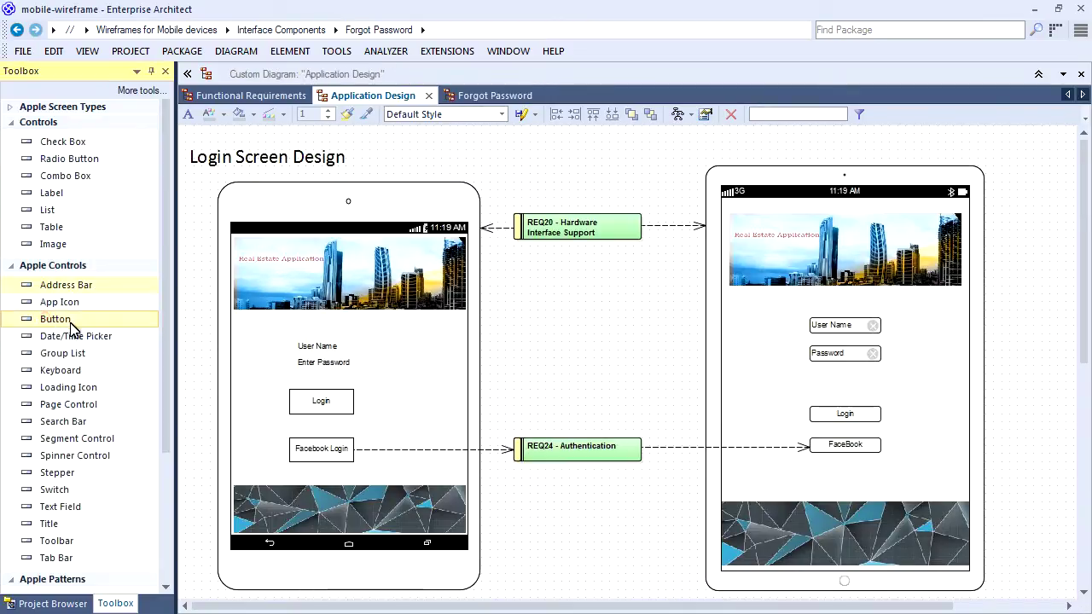
pyautogui.click(824, 473)
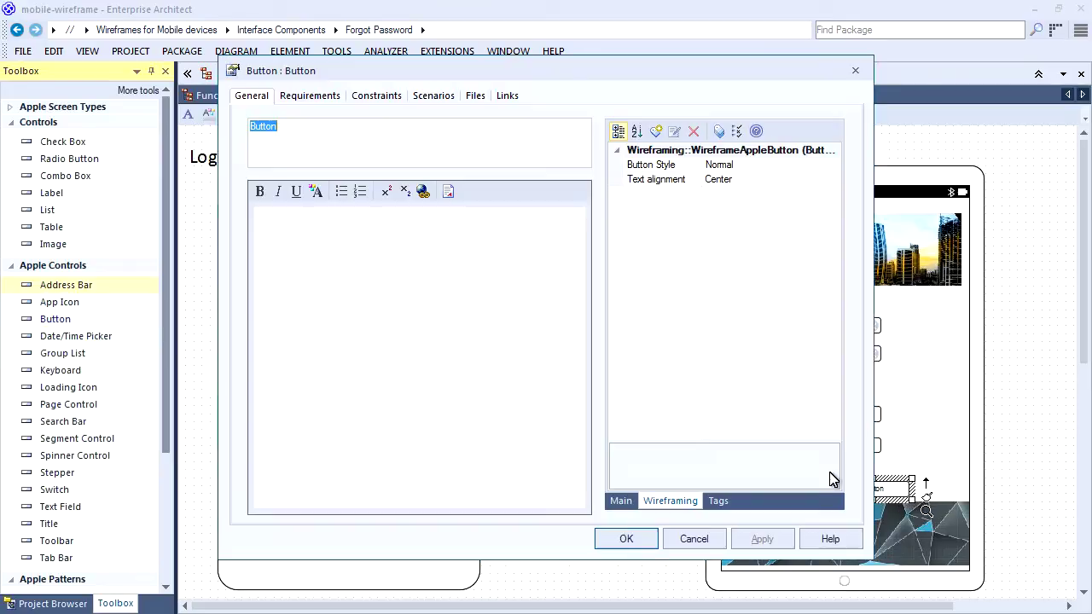
pyautogui.write('F')
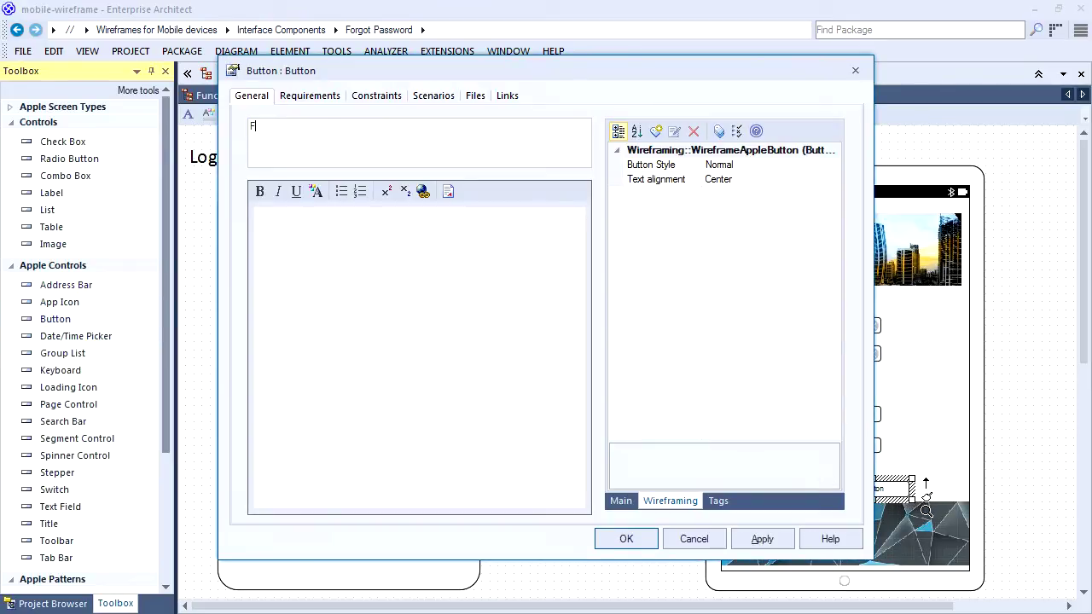
pyautogui.write('orgot Password')
pyautogui.click(626, 539)
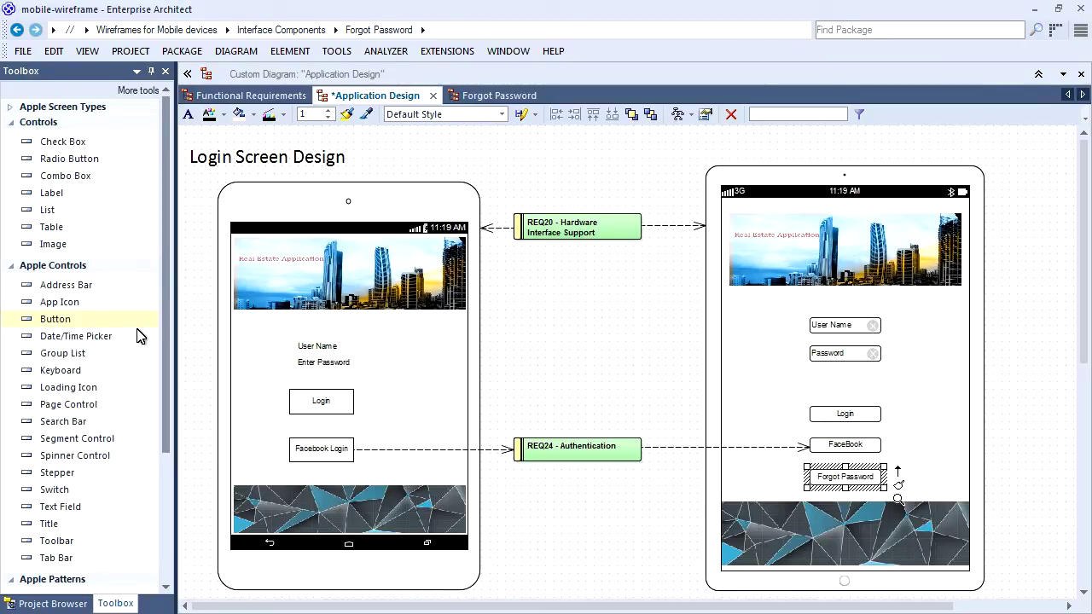
pyautogui.click(847, 477)
# Link the Forgot Password diagram under Interface Components as the button's composite child diagram.
pyautogui.rightClick(844, 476)
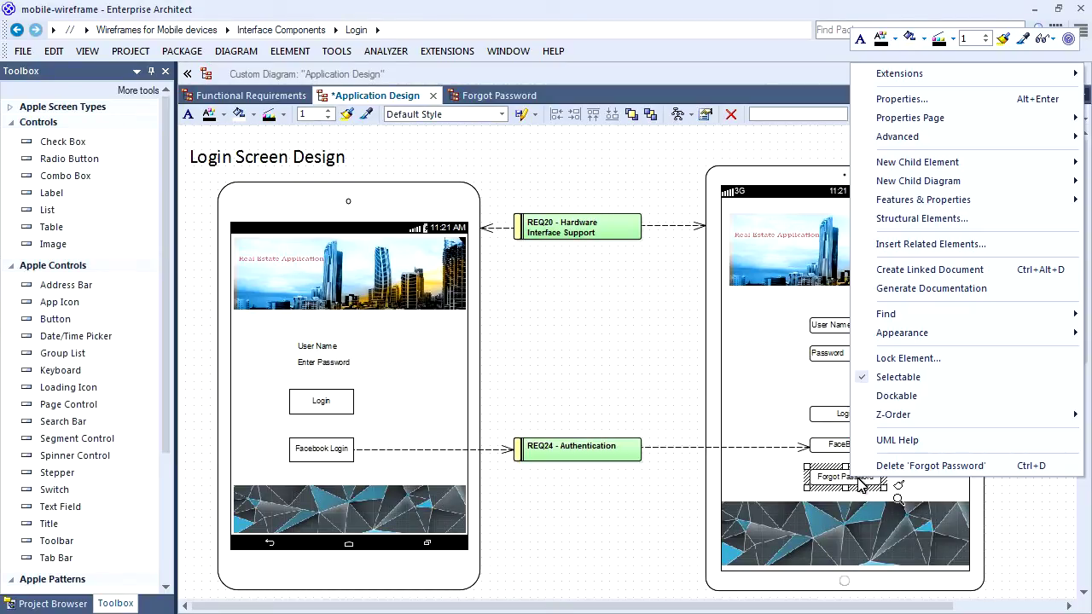
pyautogui.moveTo(909, 180)
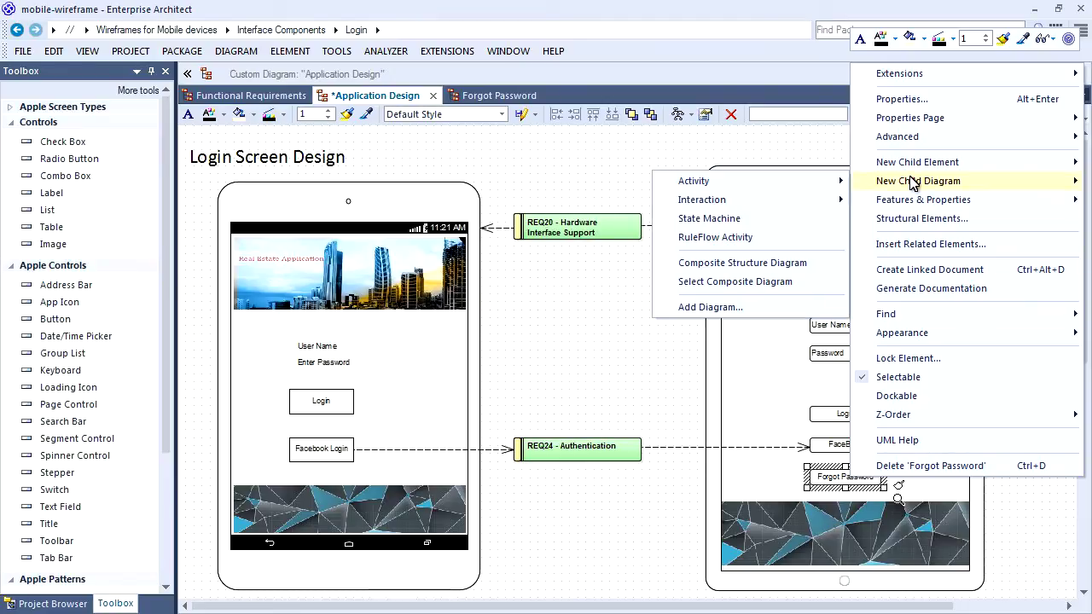
pyautogui.click(742, 281)
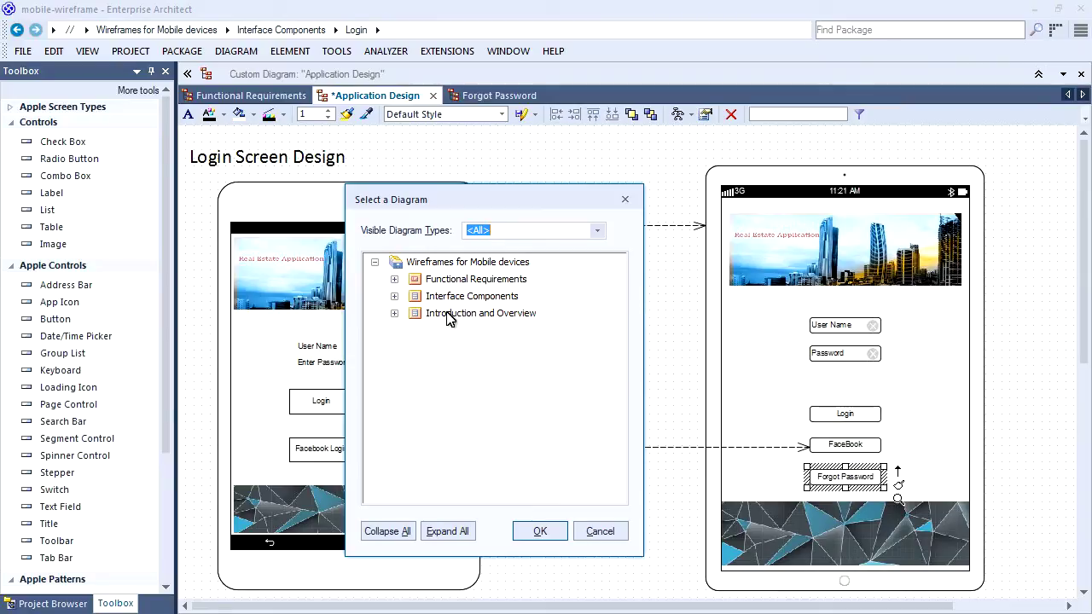
pyautogui.click(394, 297)
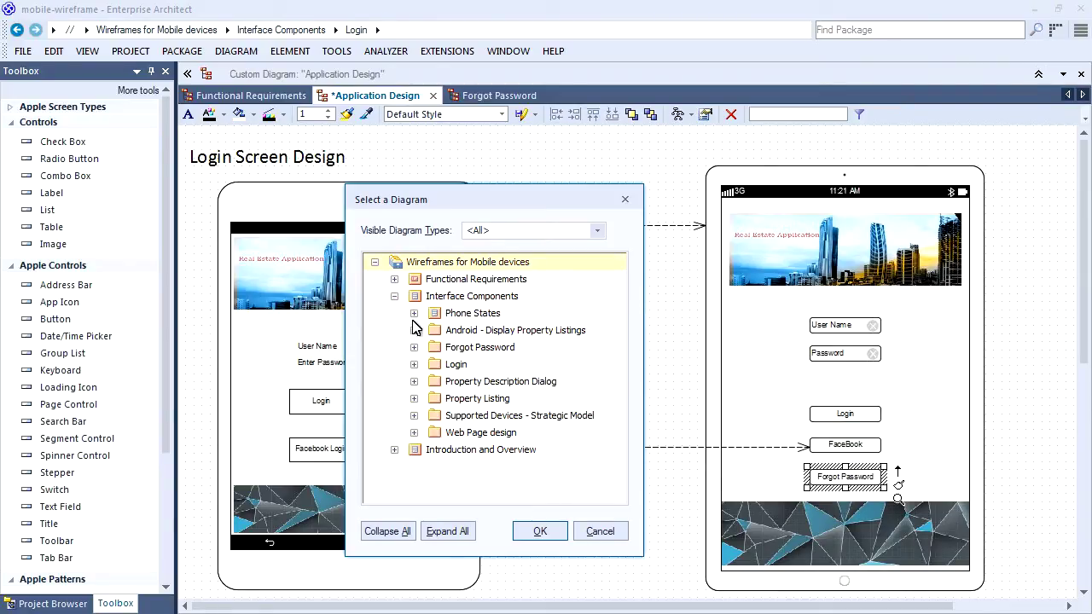
pyautogui.click(414, 347)
pyautogui.click(482, 365)
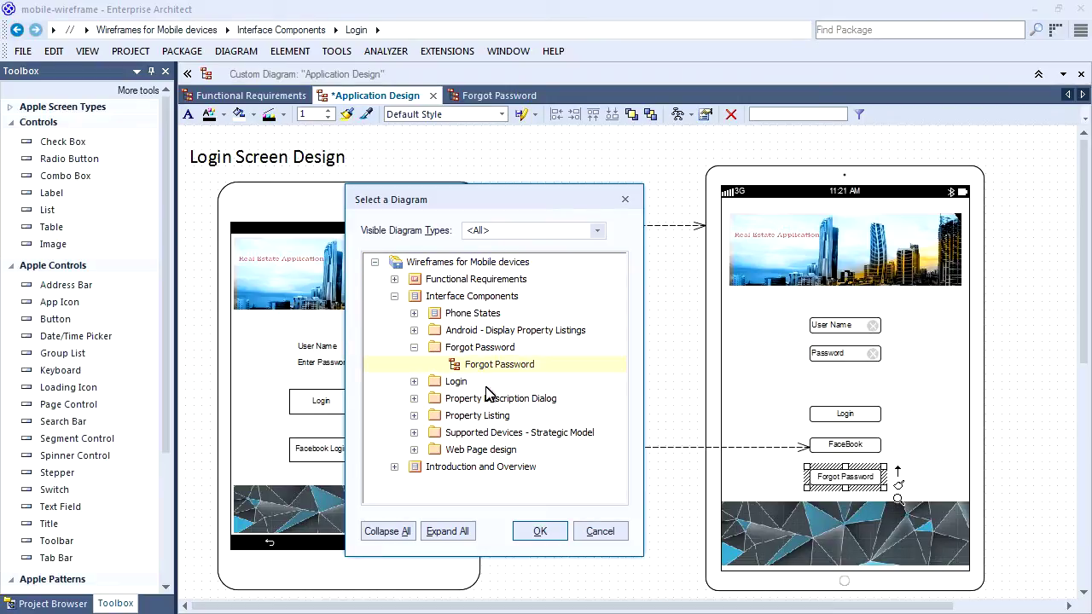
pyautogui.click(542, 531)
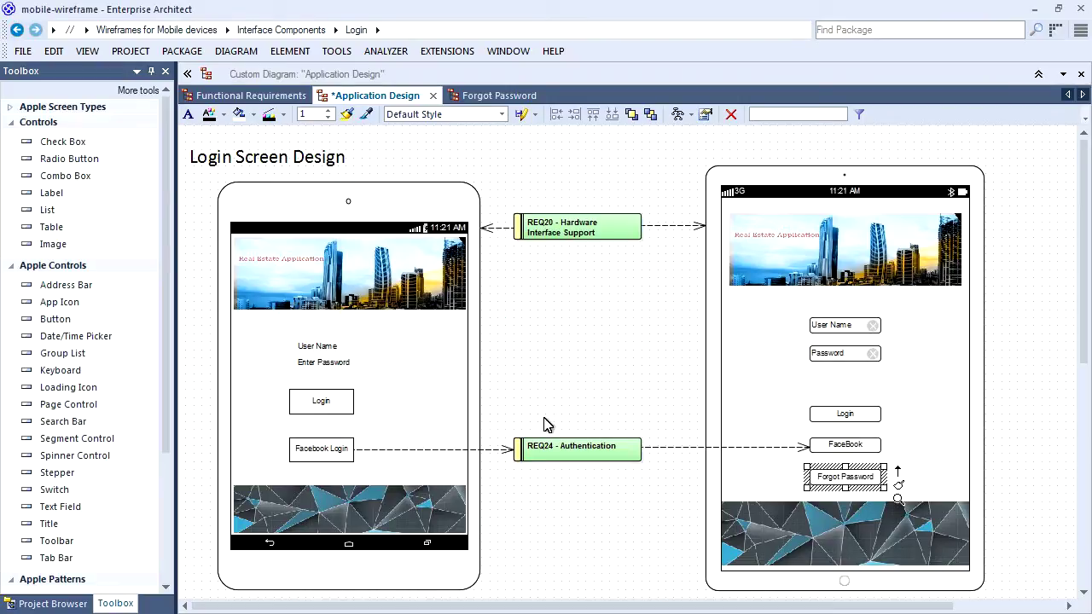
# Save the Application Design diagram and confirm the button opens the Forgot Password wireframe.
pyautogui.click(594, 344)
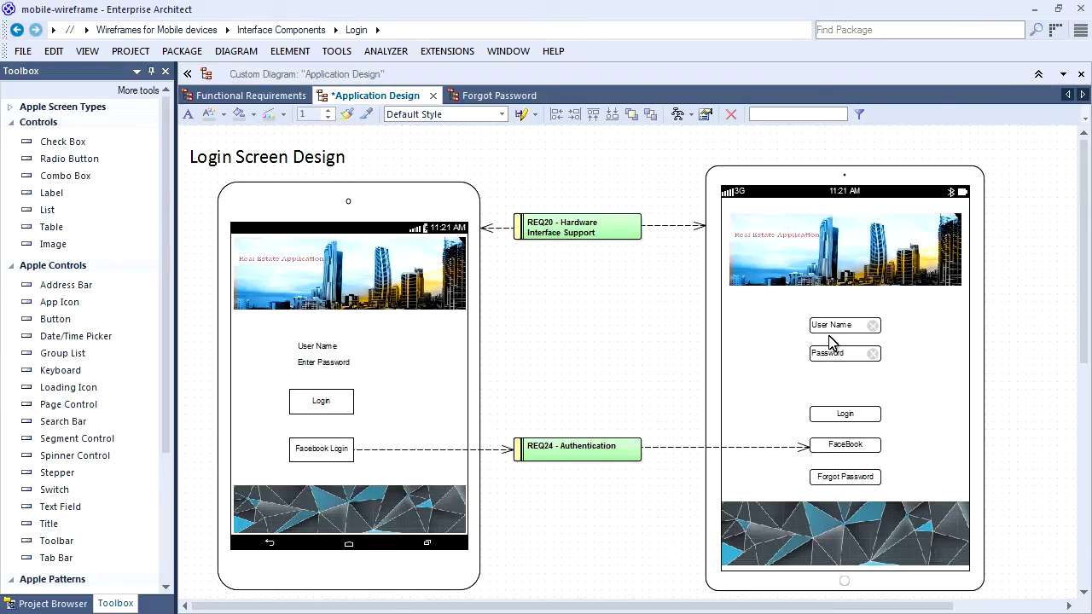
pyautogui.hotkey('ctrl', 's')
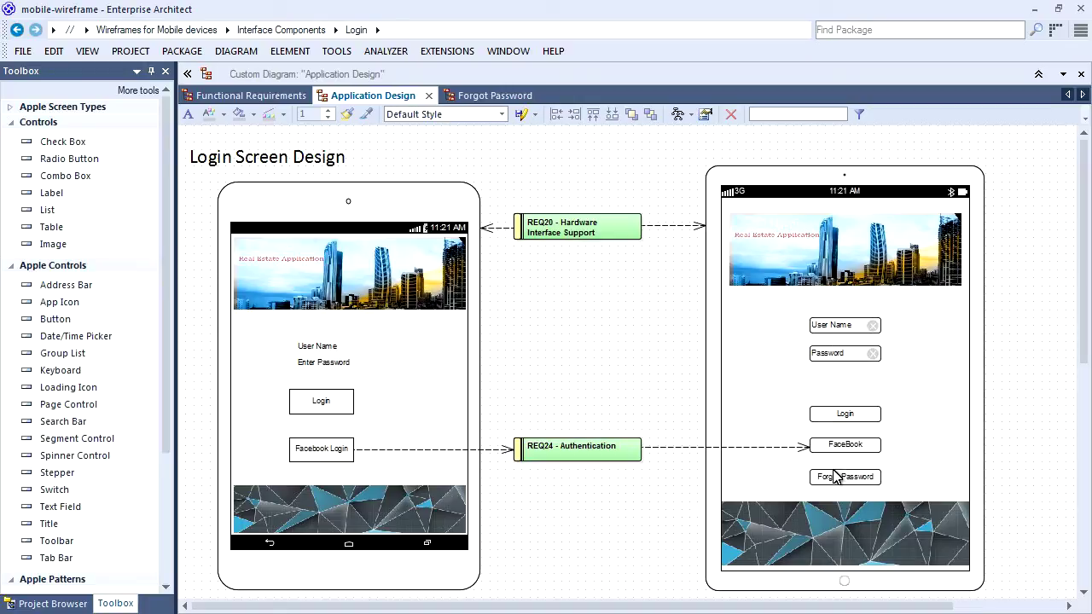
pyautogui.doubleClick(845, 479)
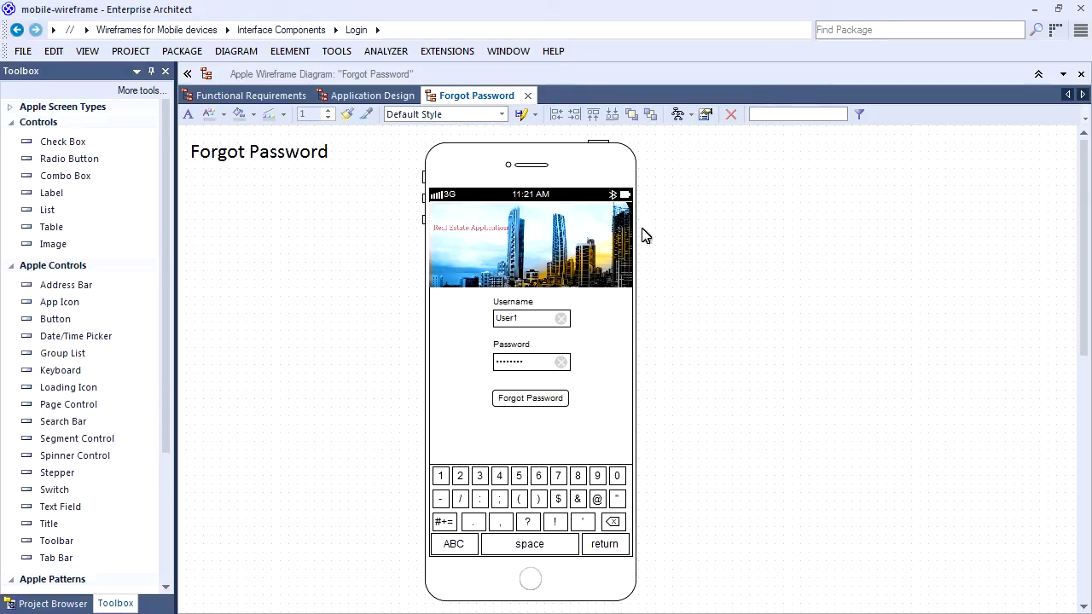
pyautogui.click(528, 94)
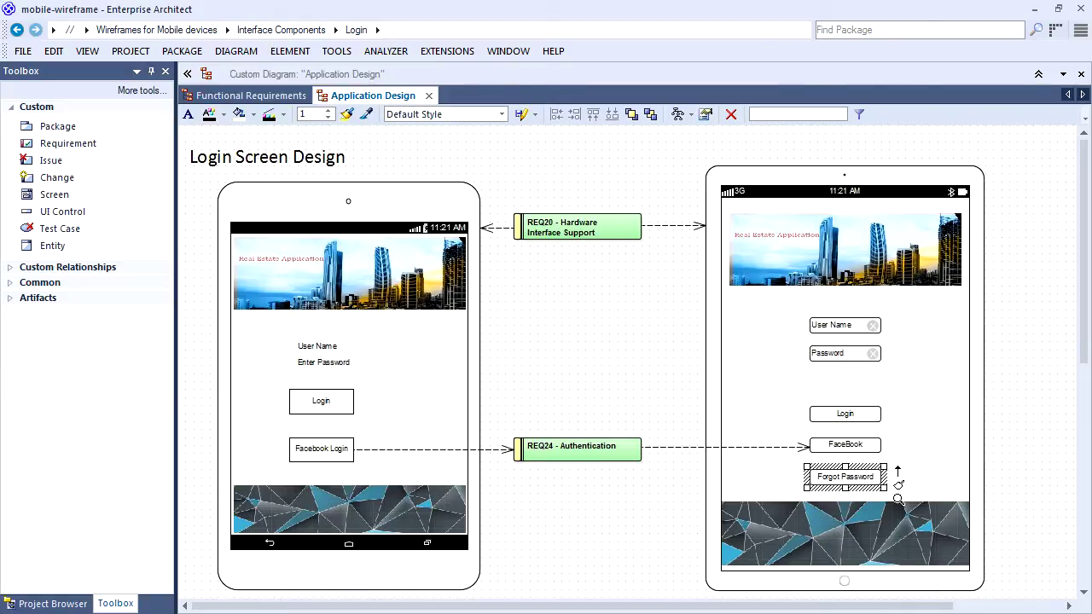
pyautogui.click(493, 262)
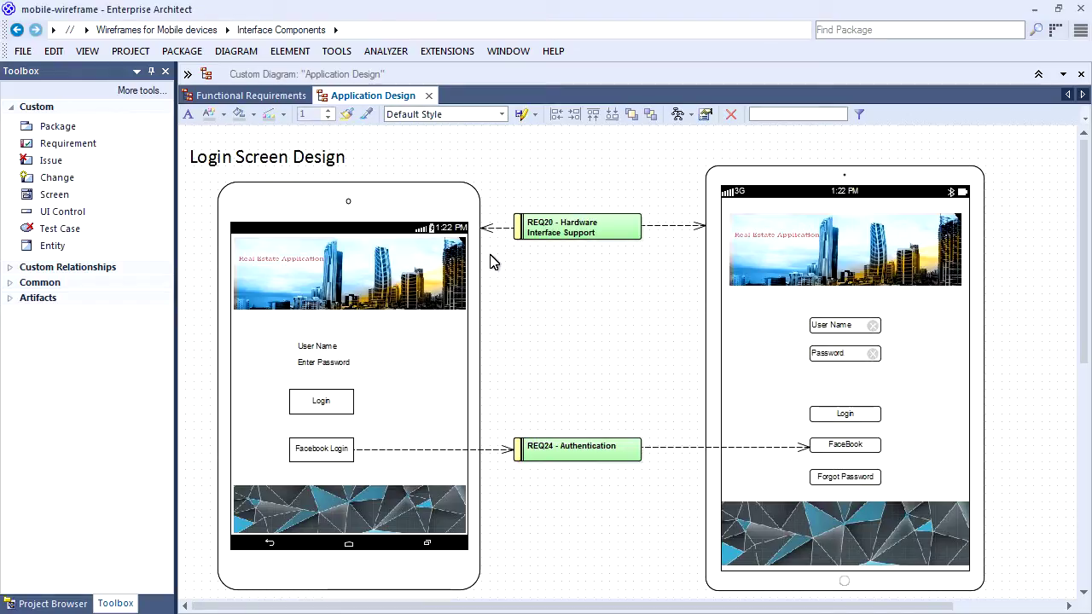
# Open the Wireframe-Example diagram and drop an Apple iPhone 5c right of the two phones.
pyautogui.click(38, 602)
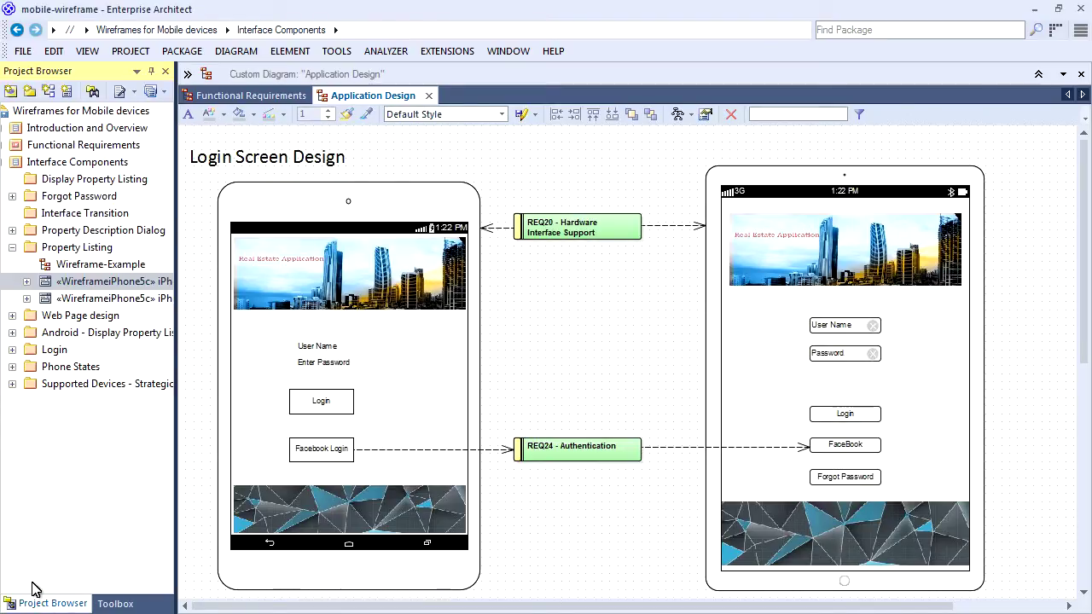
pyautogui.doubleClick(120, 267)
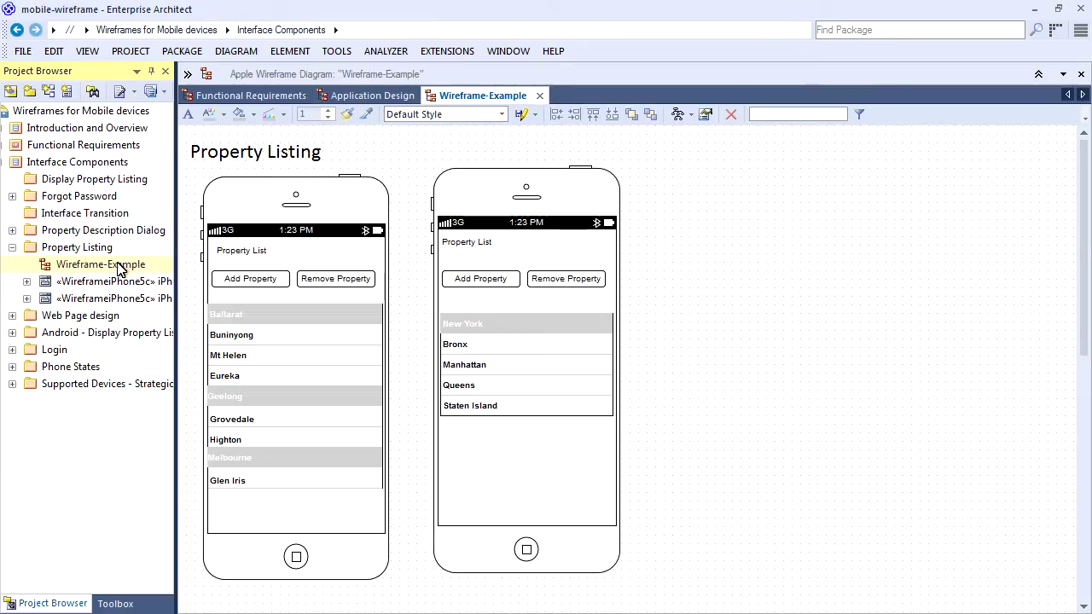
pyautogui.click(116, 603)
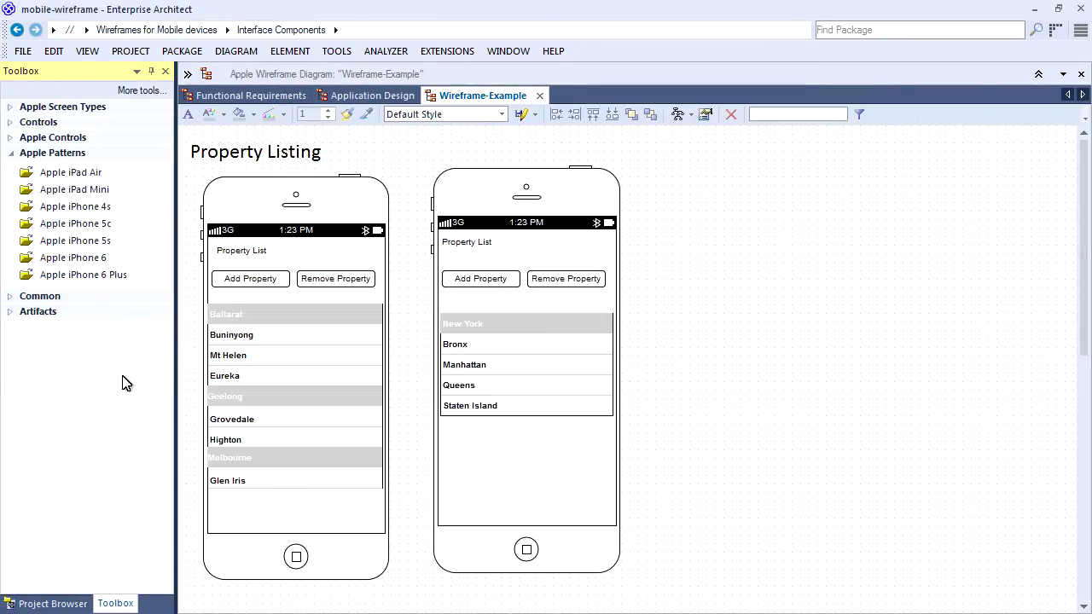
pyautogui.moveTo(98, 226); pyautogui.dragTo(755, 362)
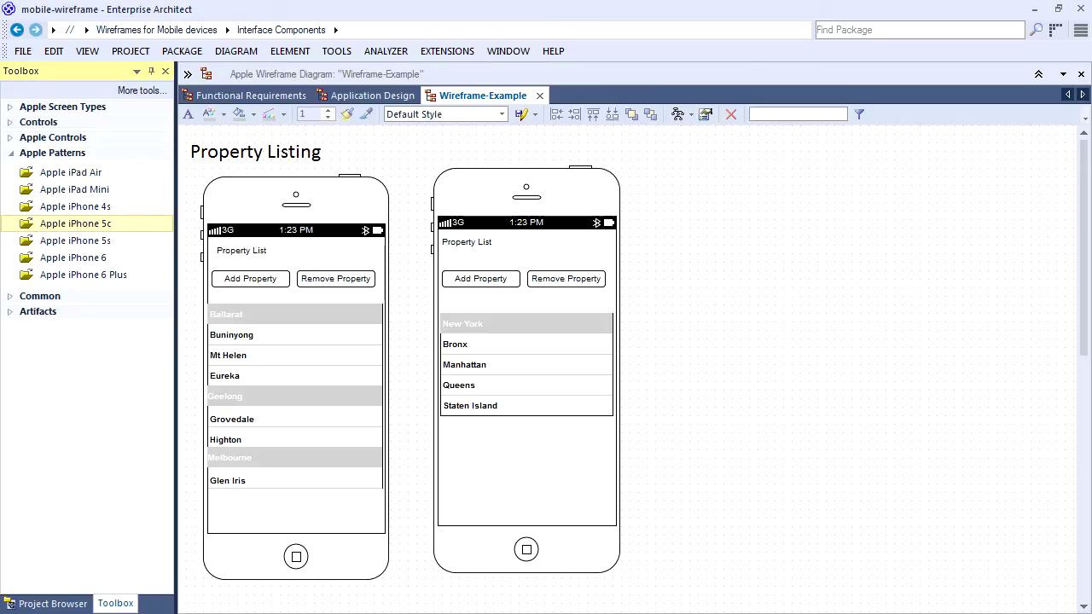
# In the list's wireframe properties, rename the Dairy group to London and Cheese to Brent.
pyautogui.doubleClick(741, 358)
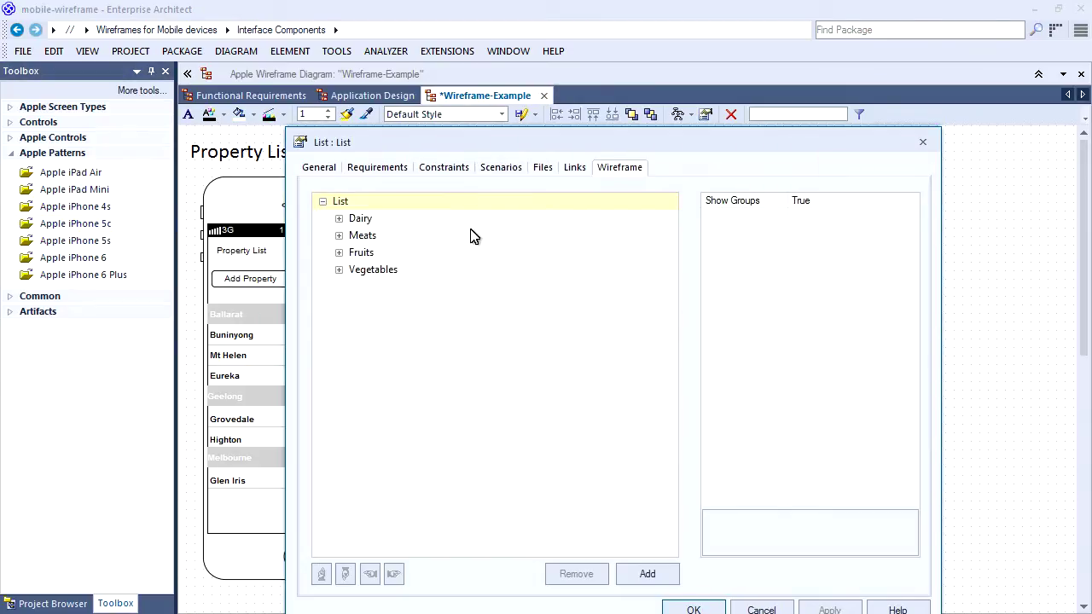
pyautogui.click(360, 219)
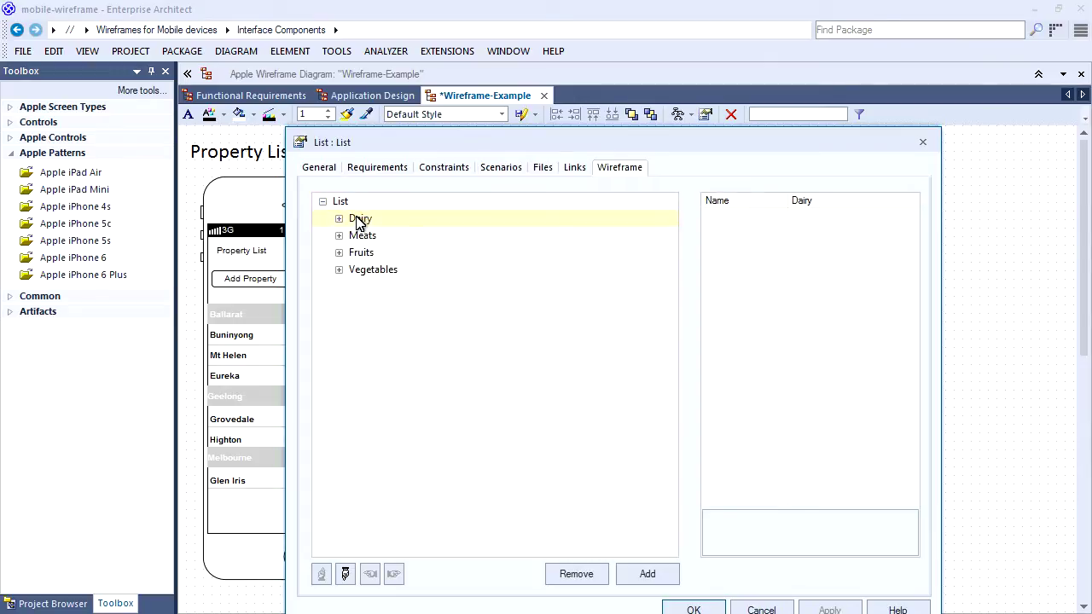
pyautogui.click(824, 202)
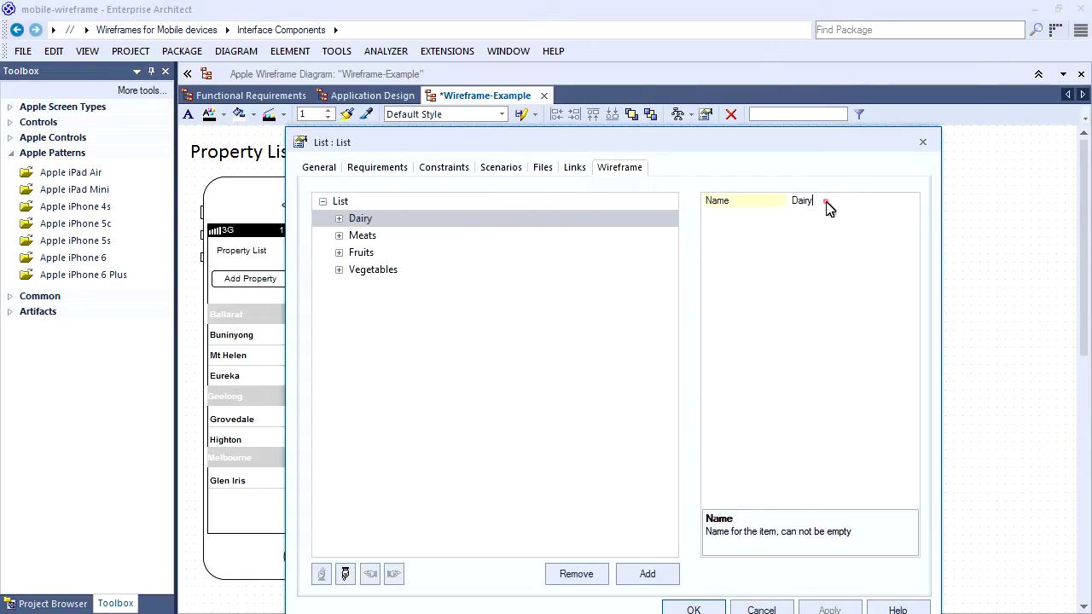
pyautogui.moveTo(828, 202); pyautogui.dragTo(753, 202)
pyautogui.write('London')
pyautogui.press('Return')
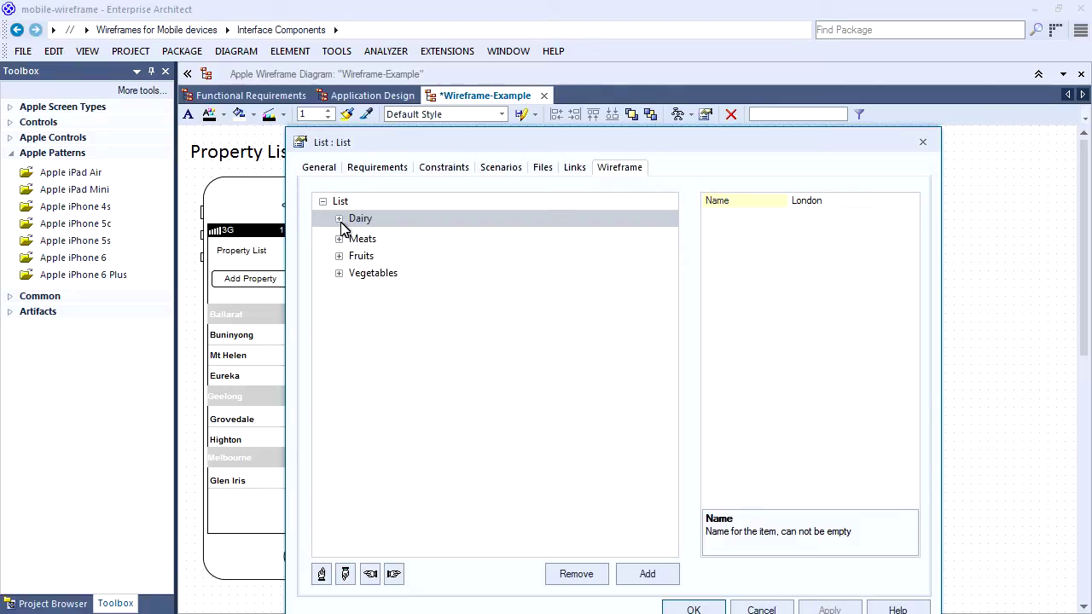
pyautogui.click(338, 218)
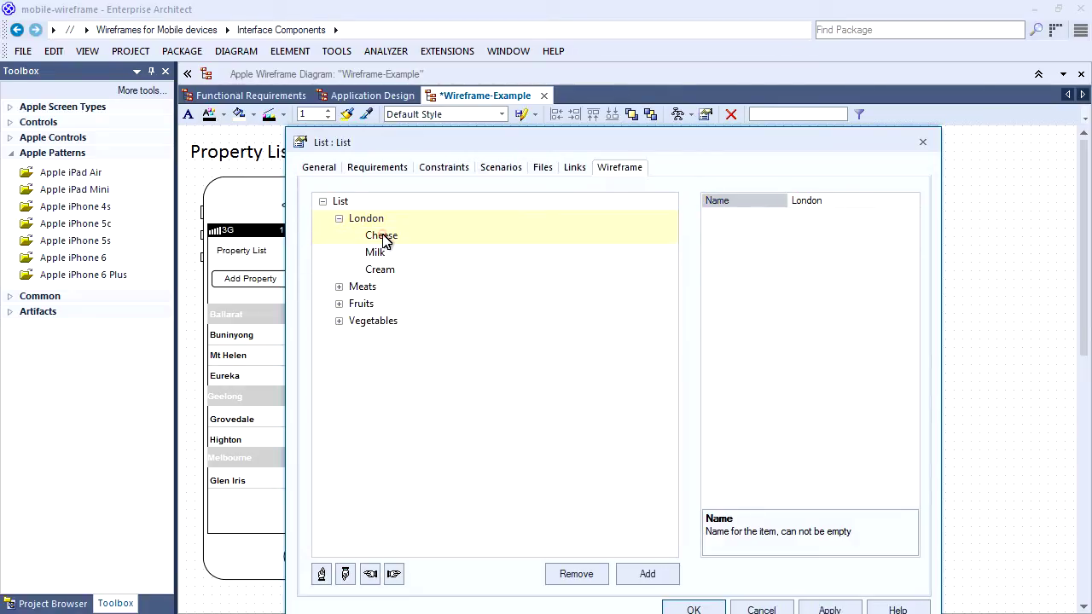
pyautogui.click(380, 237)
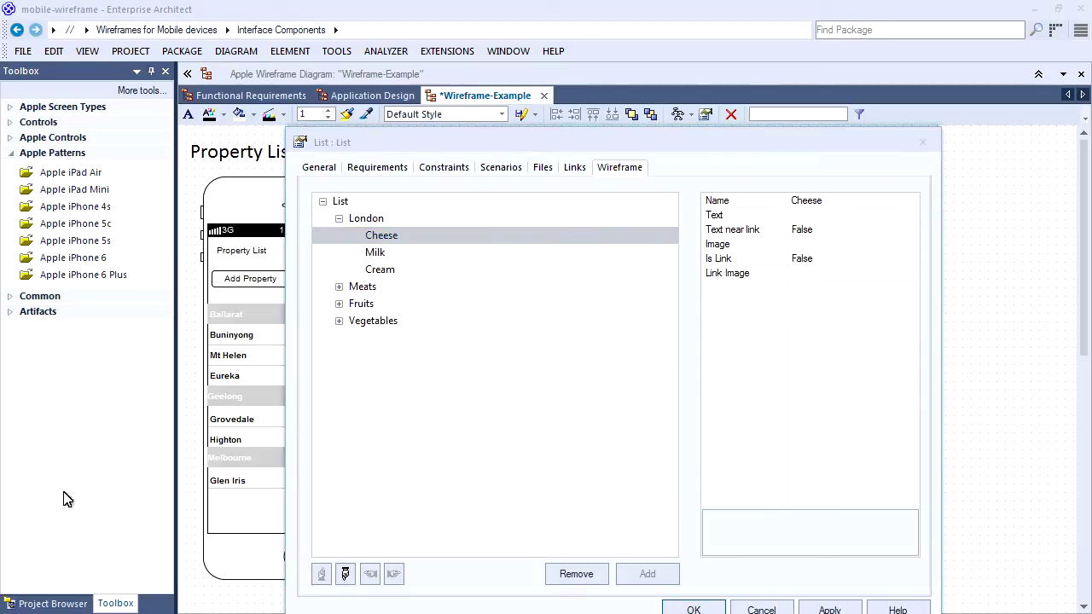
pyautogui.click(811, 201)
pyautogui.click(809, 200)
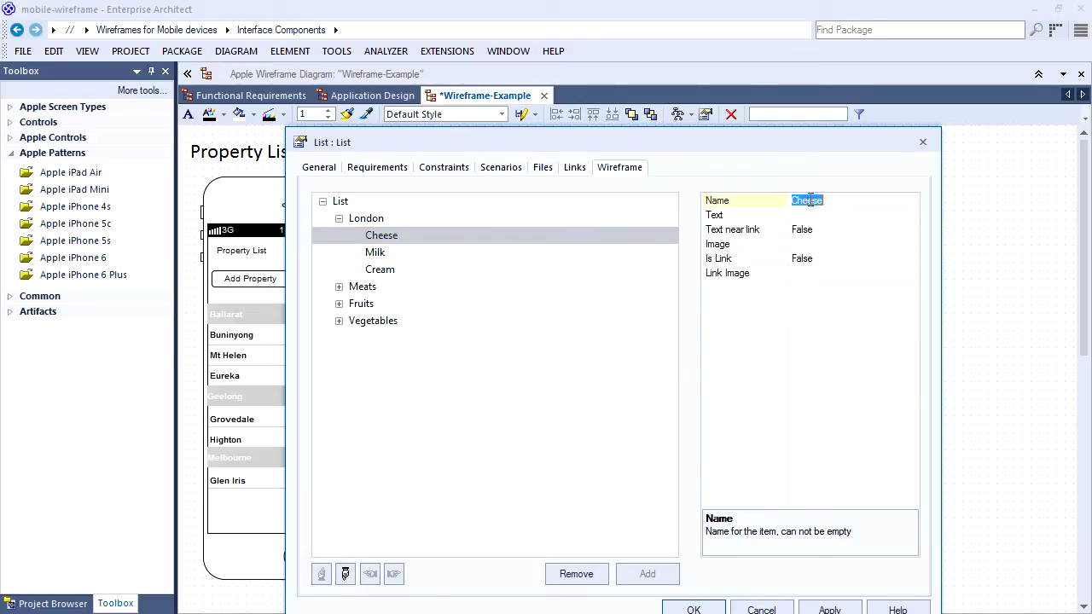
pyautogui.write('Brent')
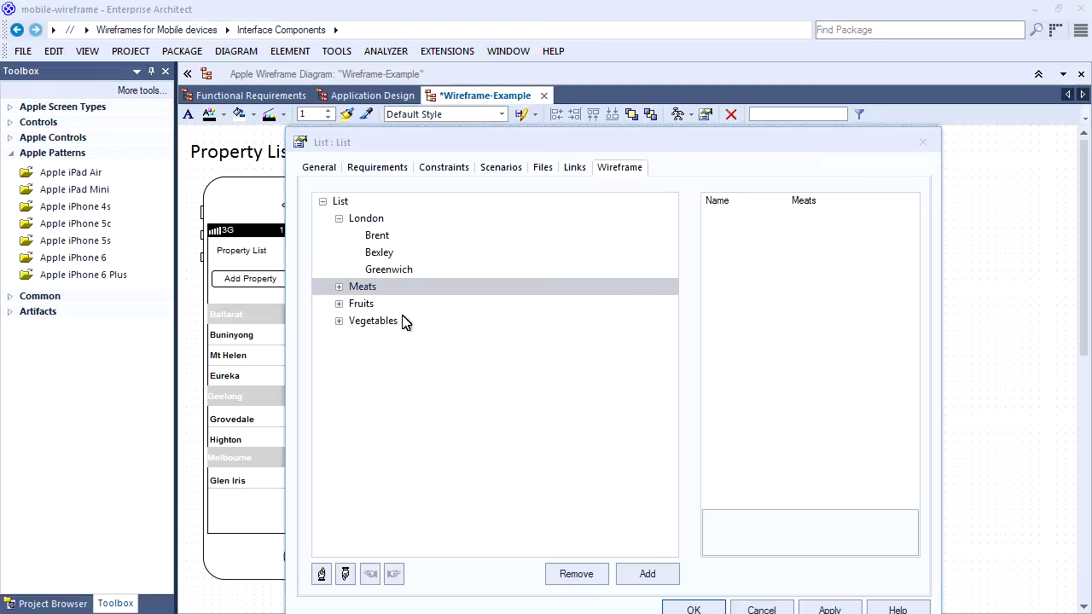
# Remove the Meats, Fruits and Vegetables groups from the list.
pyautogui.click(576, 573)
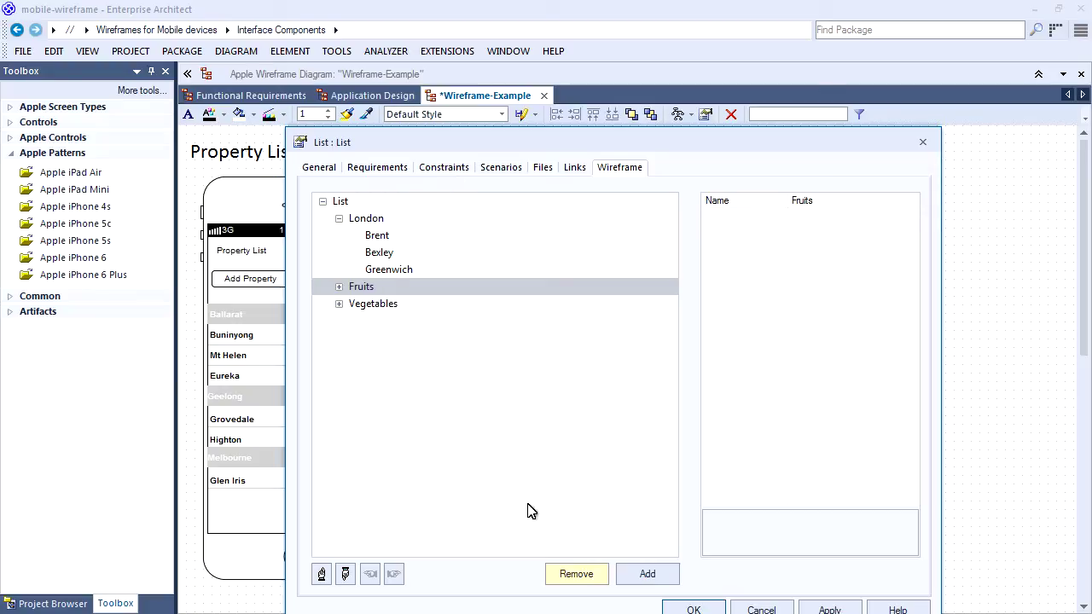
pyautogui.click(587, 577)
pyautogui.click(566, 575)
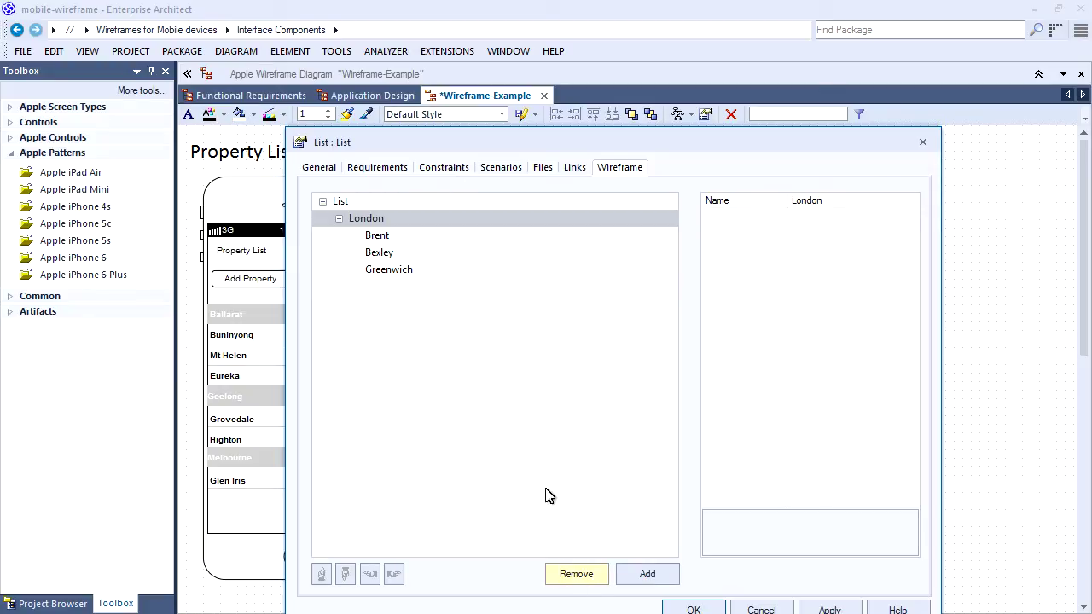
pyautogui.moveTo(539, 139); pyautogui.dragTo(482, 102)
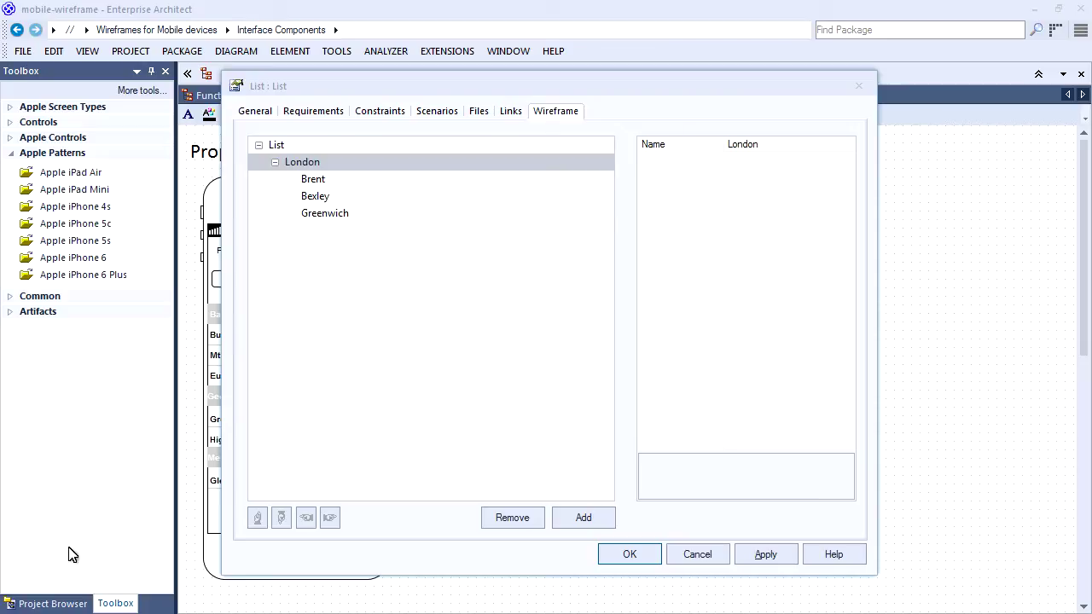
# Add a Croydon item under London, move it above Greenwich, and apply.
pyautogui.click(583, 518)
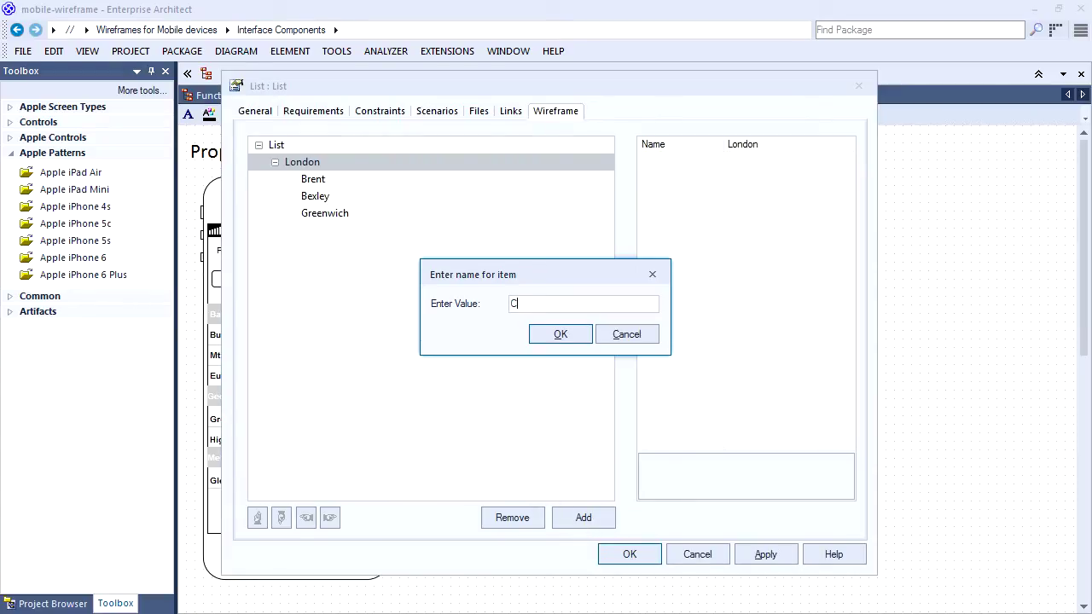
pyautogui.write('C')
pyautogui.click(561, 335)
pyautogui.click(330, 235)
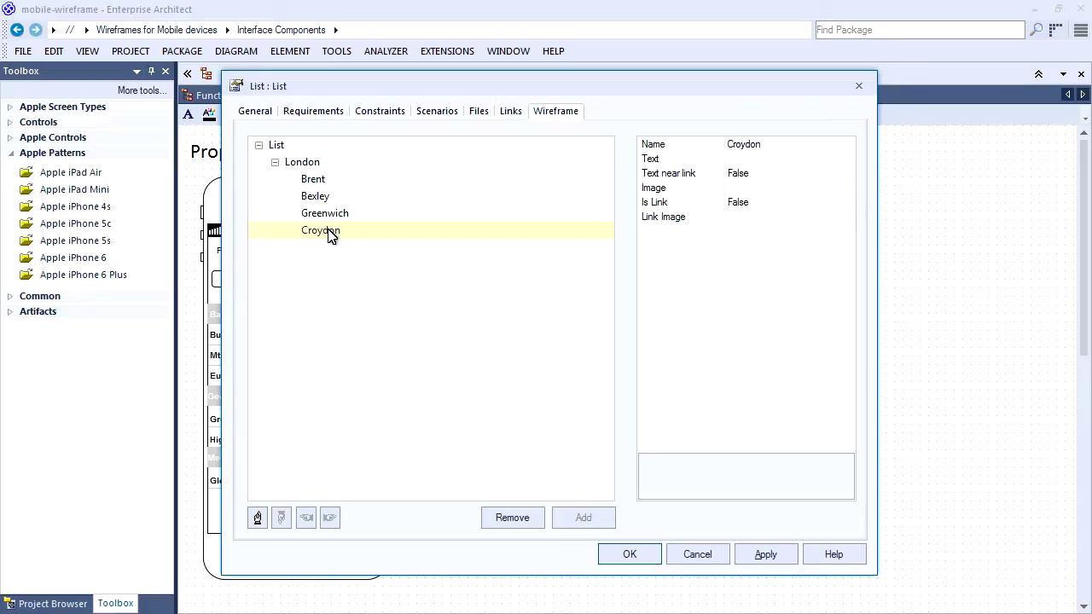
pyautogui.click(257, 519)
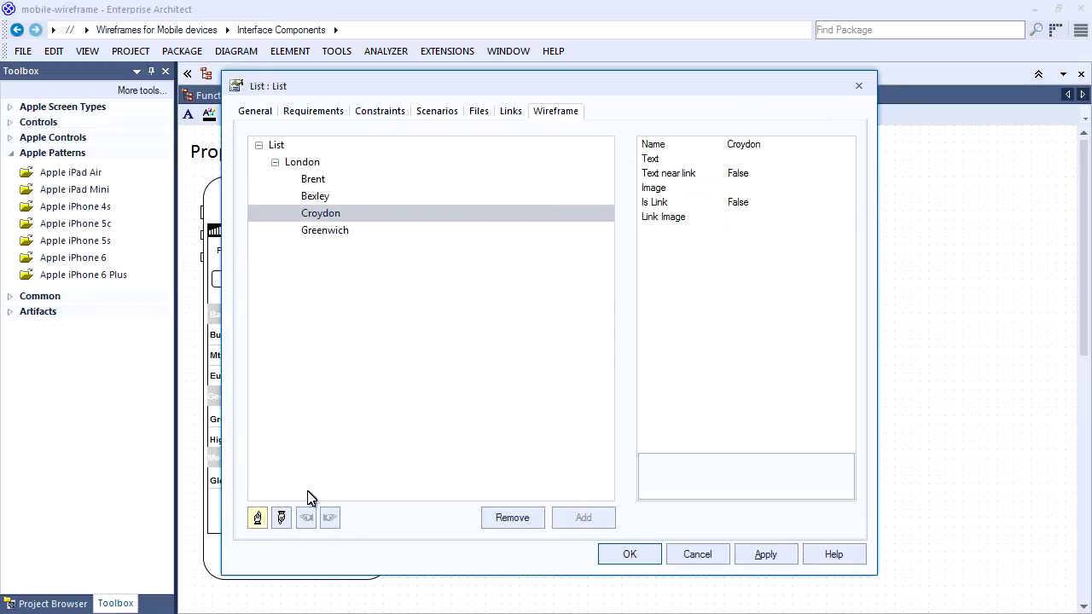
pyautogui.click(629, 555)
pyautogui.click(972, 384)
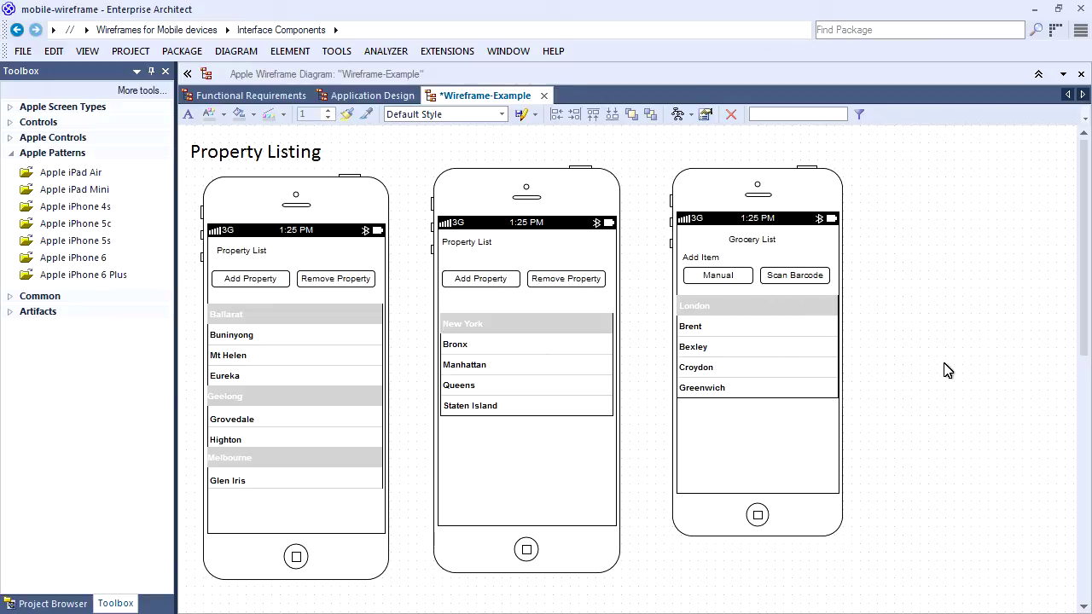
# Rename the Grocery List heading to Property List and align it left.
pyautogui.click(744, 241)
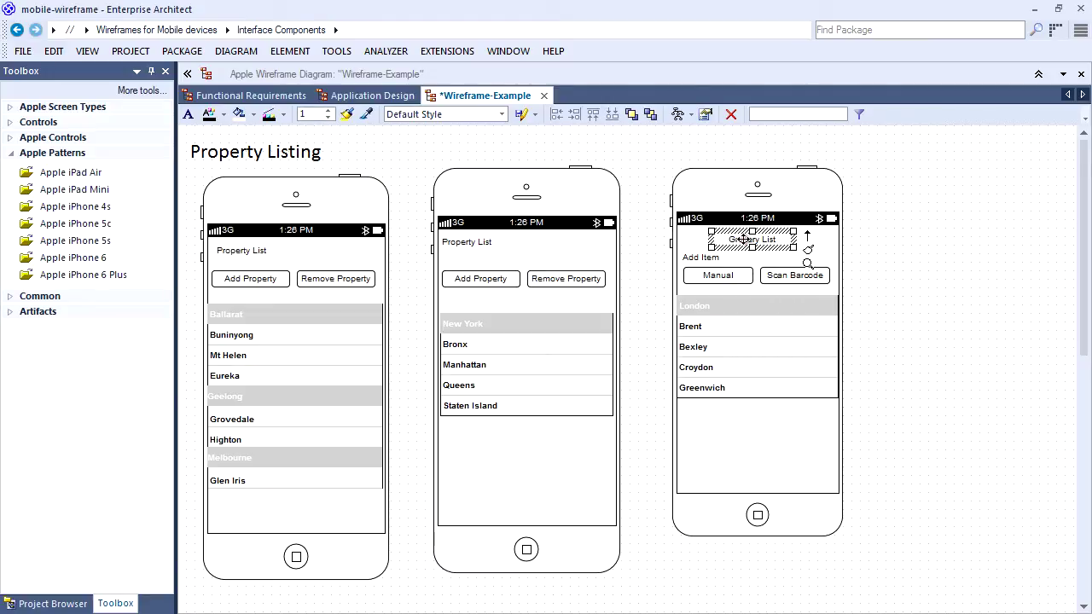
pyautogui.doubleClick(744, 240)
pyautogui.doubleClick(267, 143)
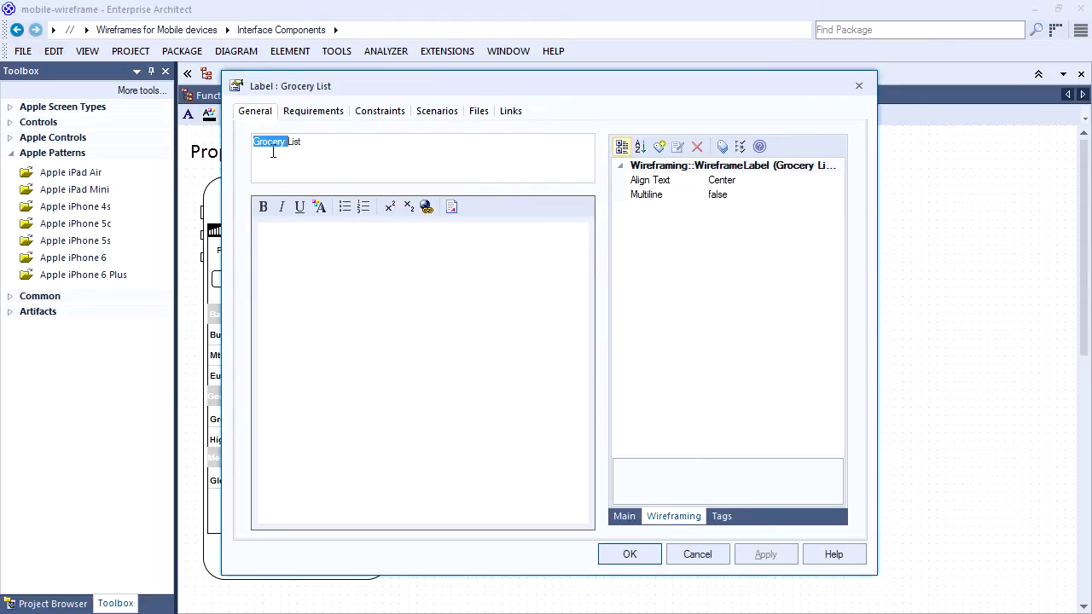
pyautogui.write('Property')
pyautogui.click(793, 181)
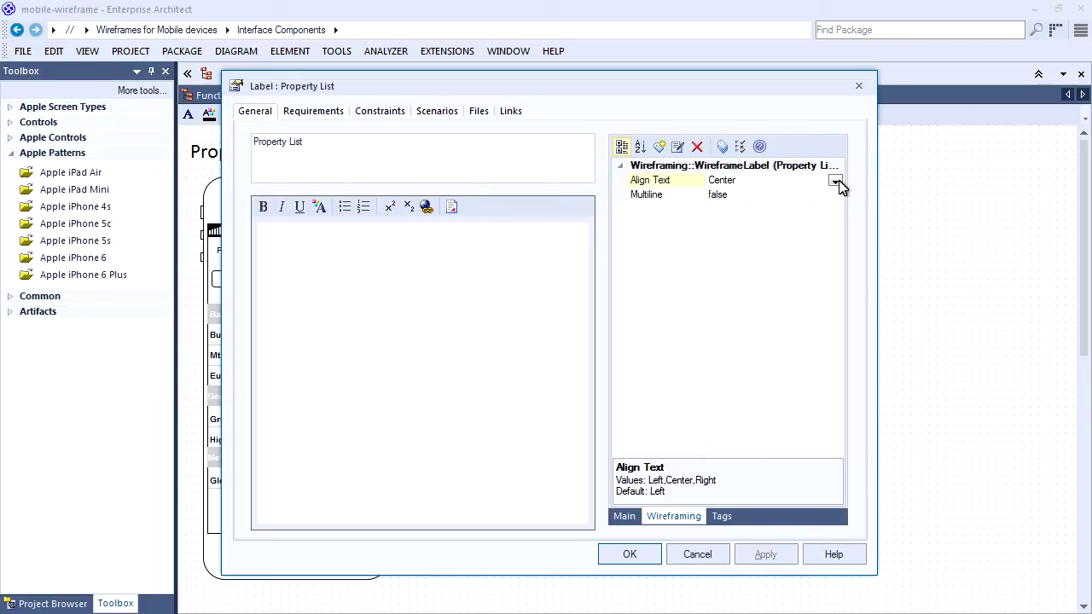
pyautogui.click(835, 180)
pyautogui.click(771, 195)
pyautogui.click(629, 554)
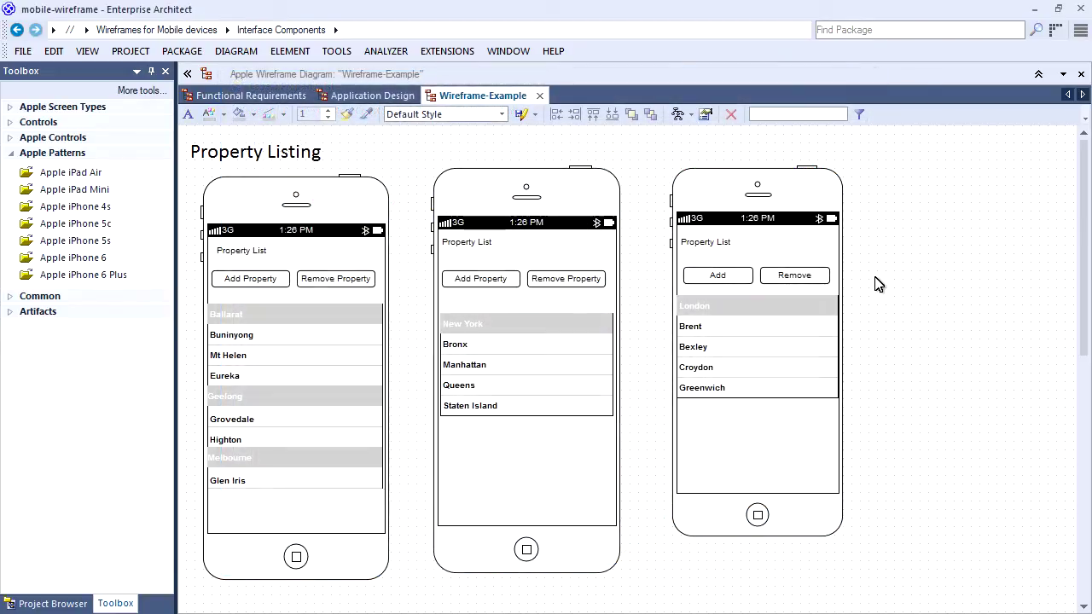
# Set the third phone's Show status bar property to false.
pyautogui.click(790, 219)
pyautogui.doubleClick(789, 219)
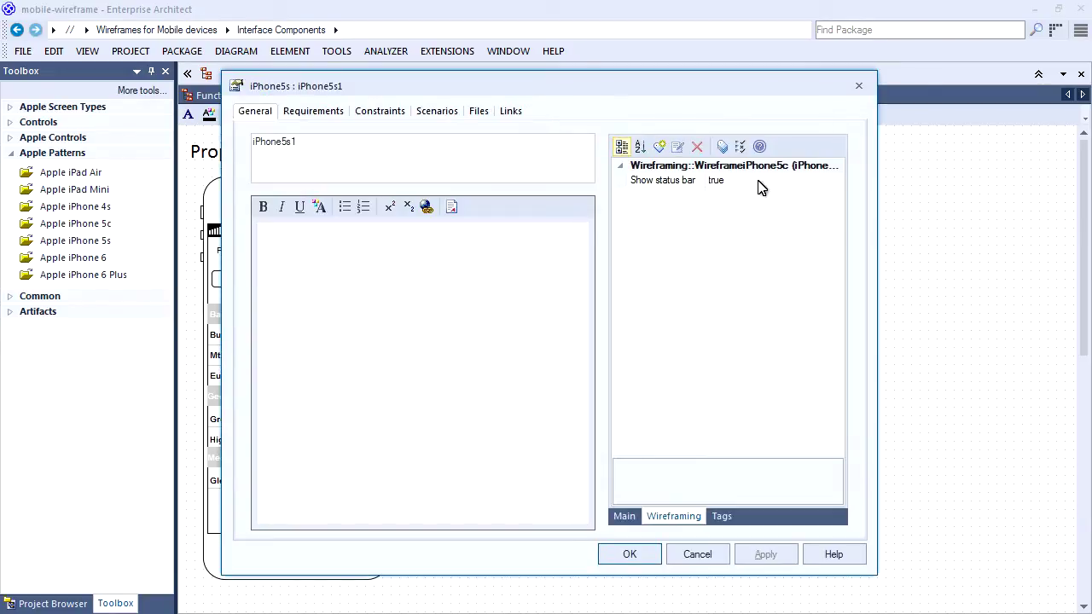
pyautogui.click(820, 185)
pyautogui.click(835, 182)
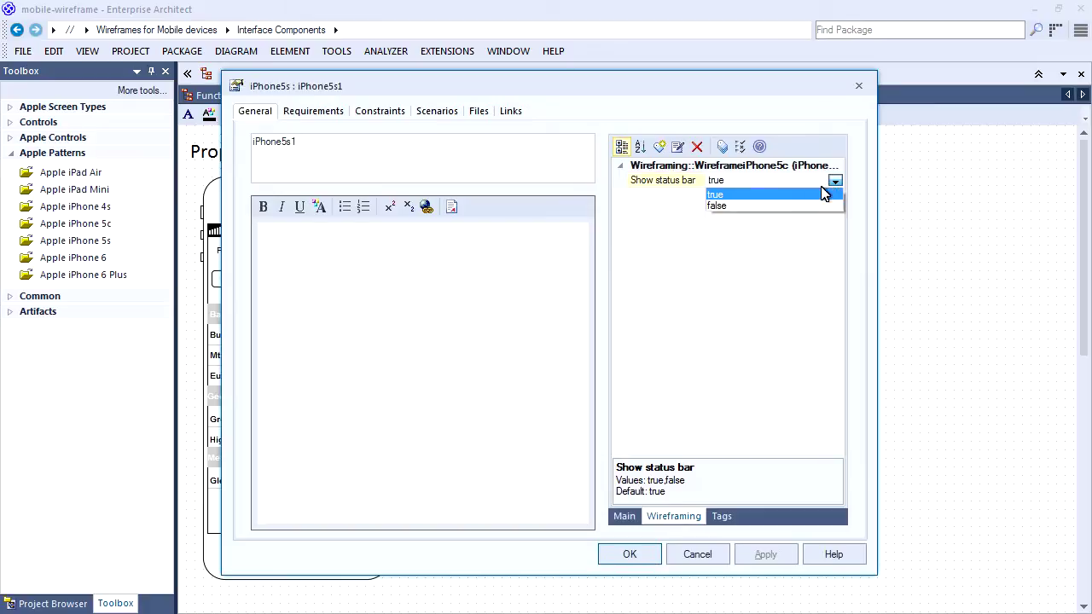
pyautogui.click(786, 209)
pyautogui.click(629, 554)
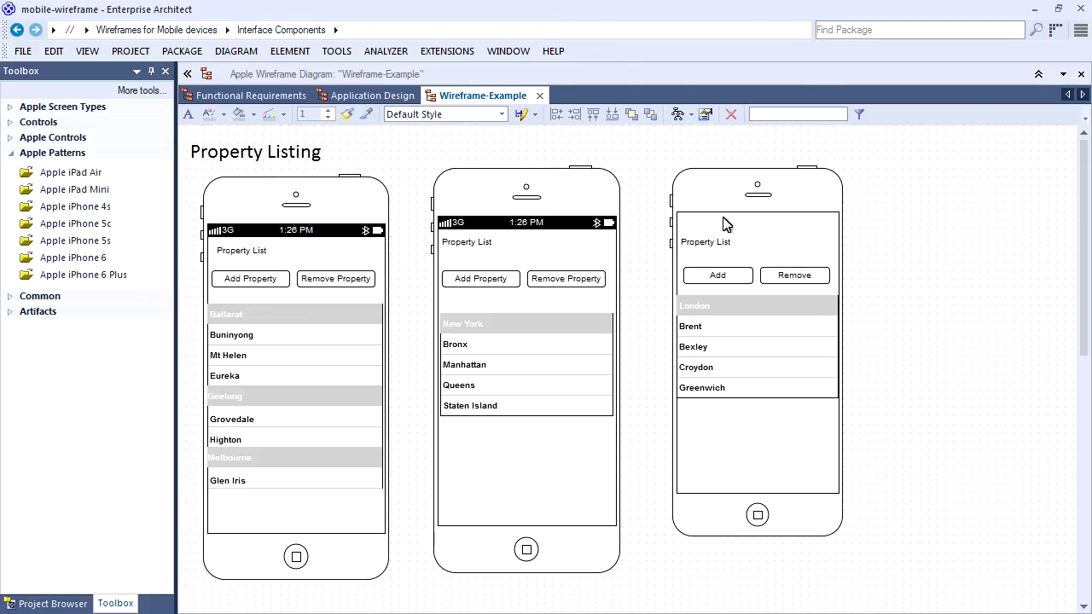
# Close Wireframe-Example and open the Dialog diagram in the Property Description Dialog package.
pyautogui.click(539, 95)
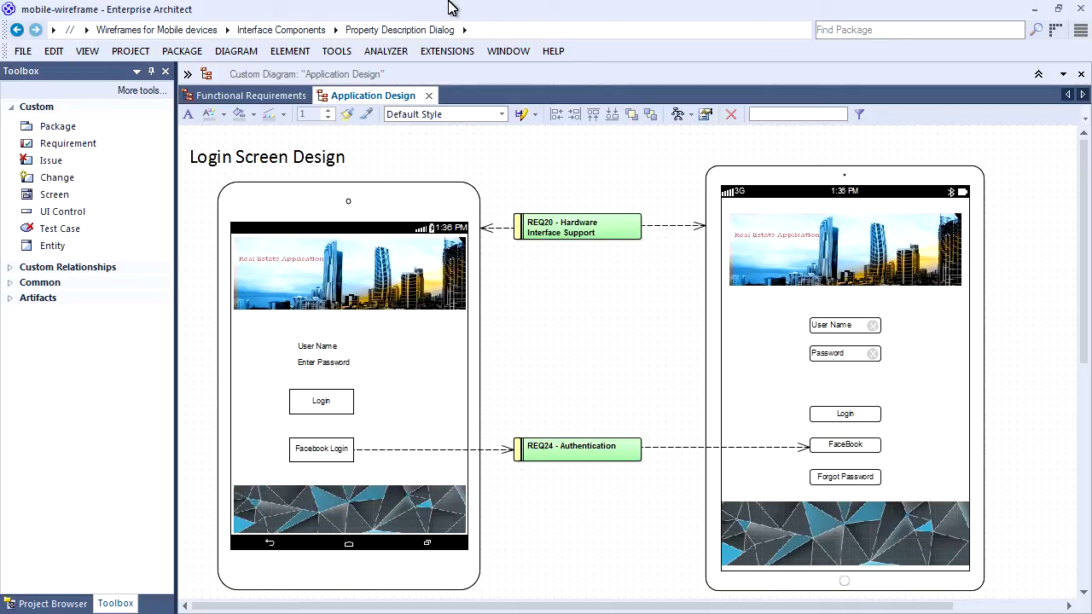
pyautogui.click(334, 31)
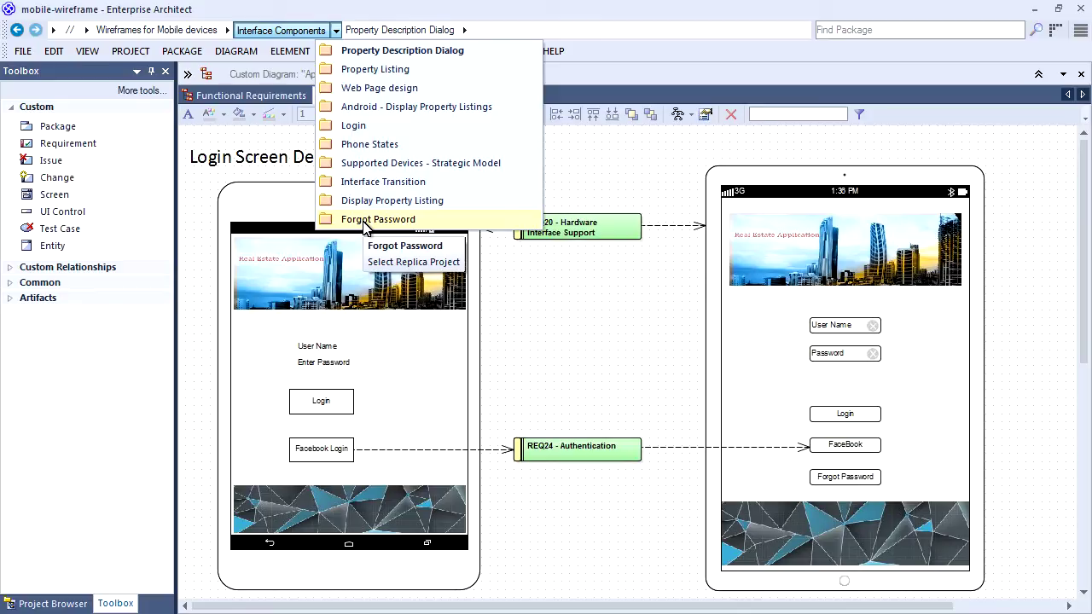
pyautogui.click(388, 53)
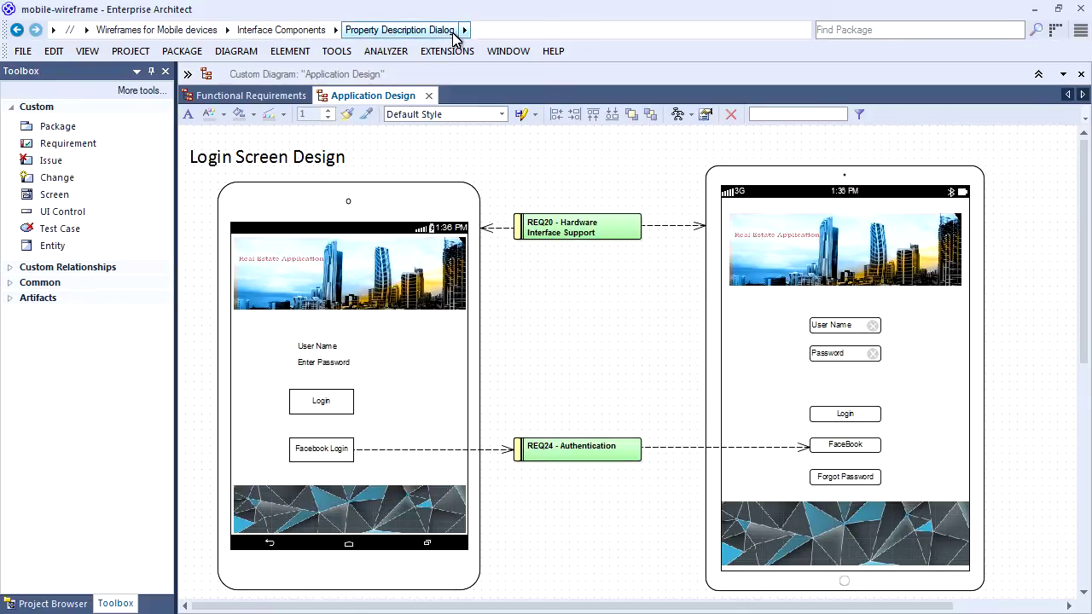
pyautogui.click(464, 29)
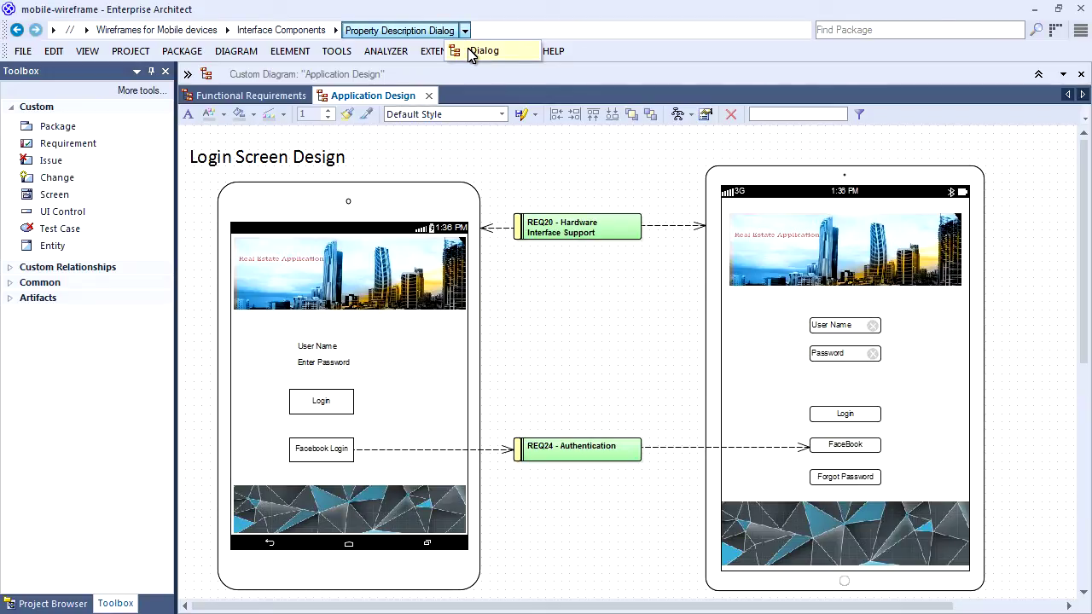
pyautogui.click(472, 52)
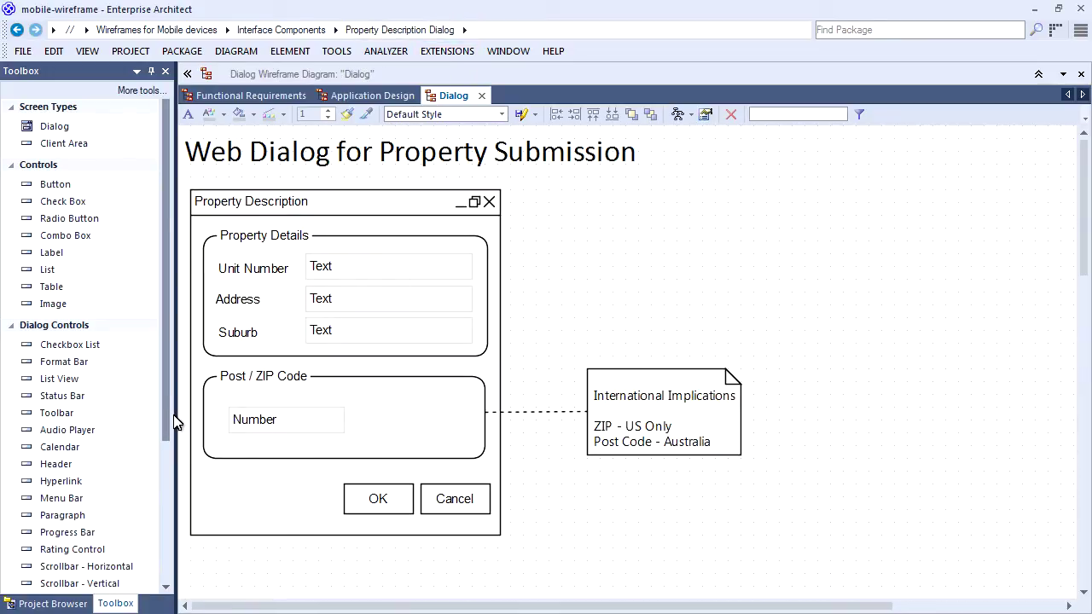
# Place a text field named State beside Number in the Post / ZIP Code group.
pyautogui.moveTo(163, 364); pyautogui.dragTo(145, 495)
pyautogui.click(53, 440)
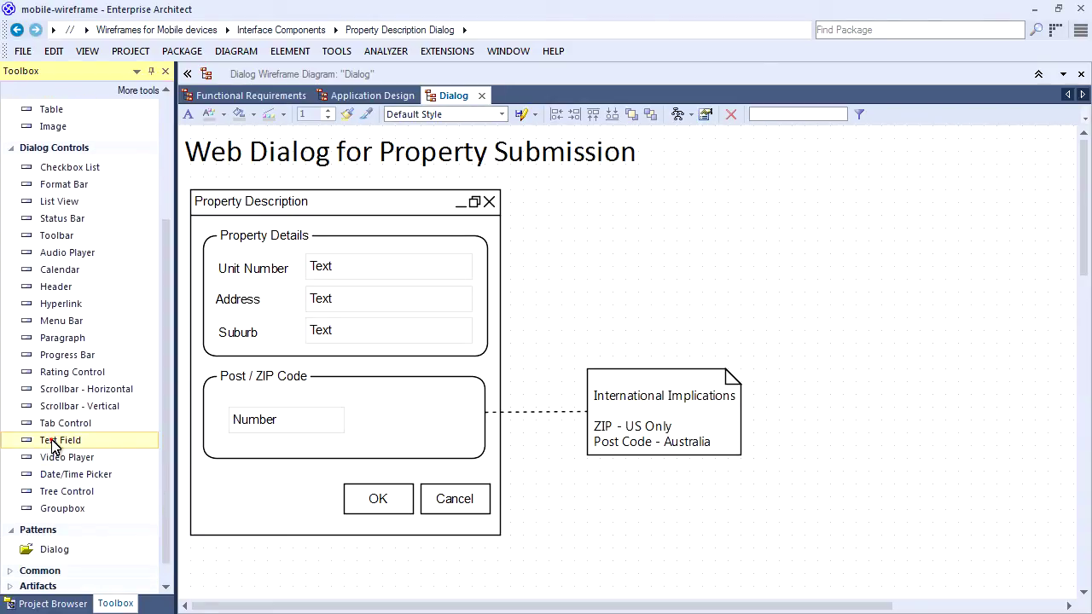
pyautogui.click(385, 418)
pyautogui.write('State')
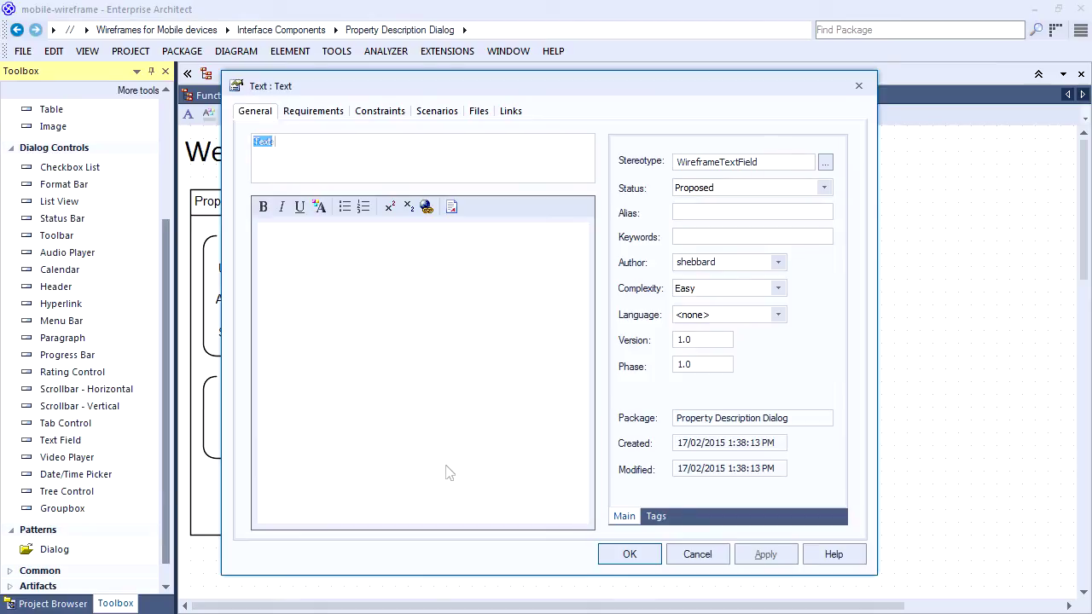
pyautogui.click(608, 556)
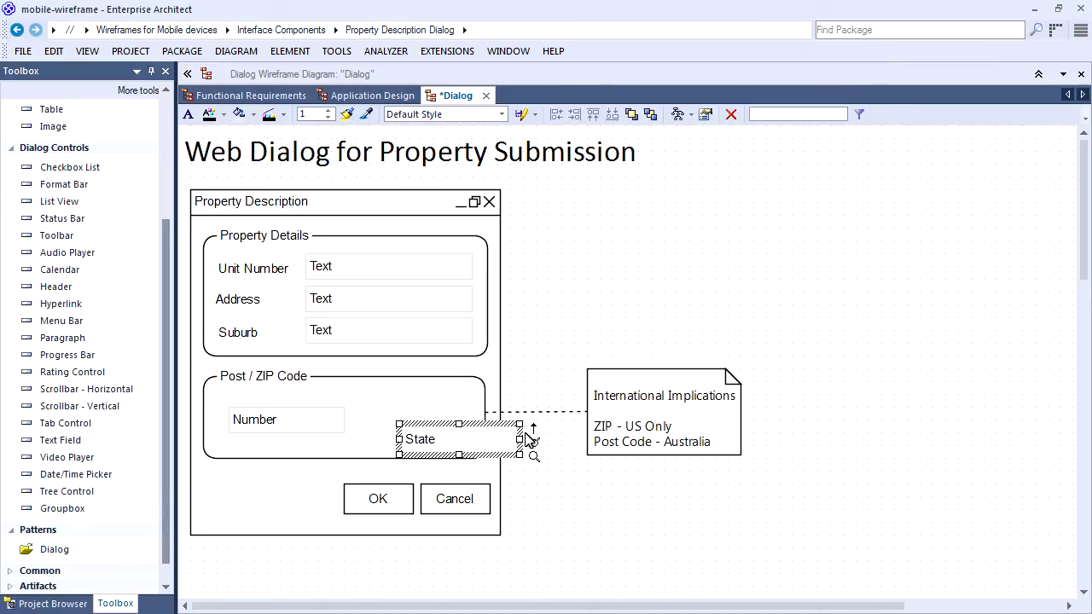
pyautogui.moveTo(444, 432); pyautogui.dragTo(406, 422)
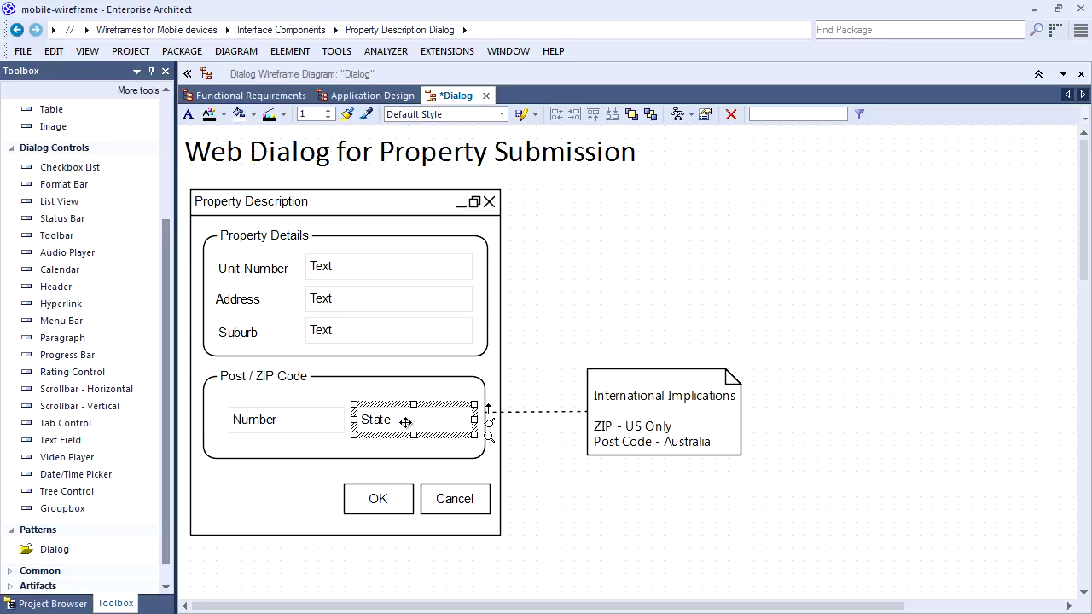
pyautogui.click(562, 508)
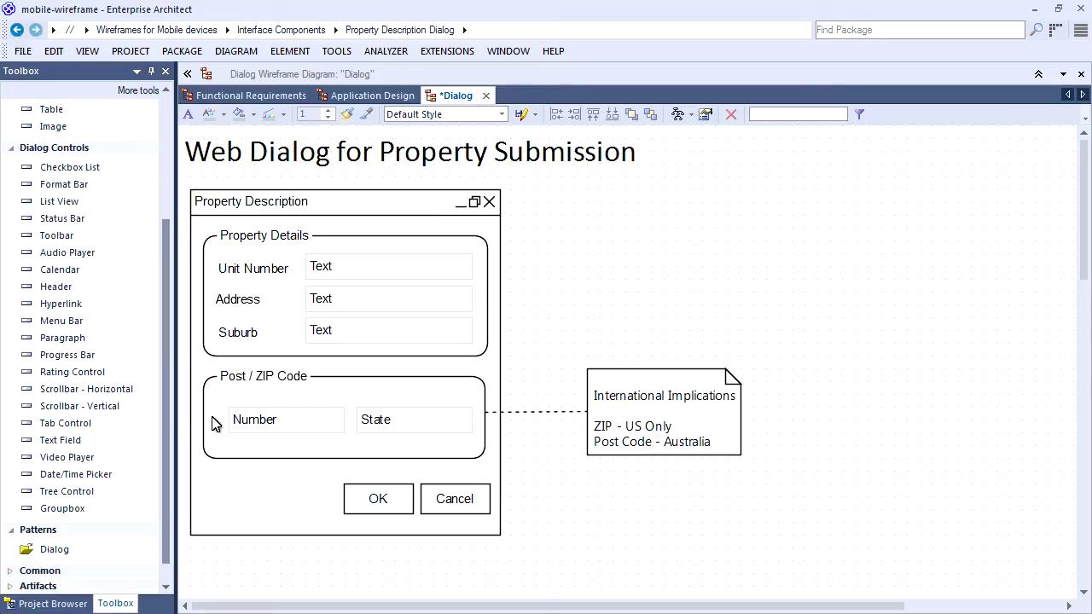
pyautogui.moveTo(165, 360); pyautogui.dragTo(164, 256)
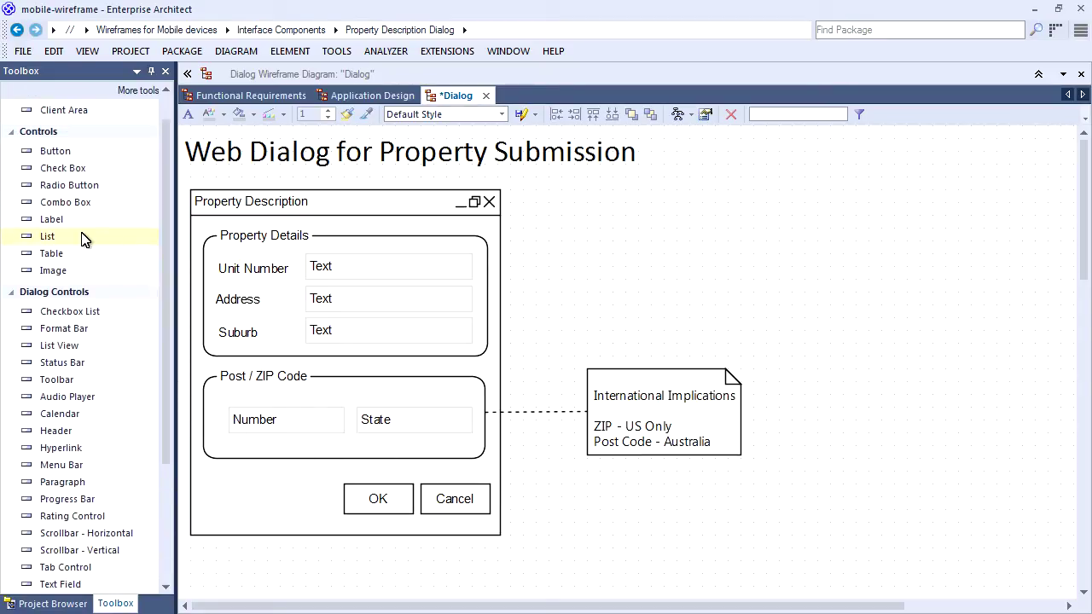
# Add a label reading State above the State field.
pyautogui.click(51, 219)
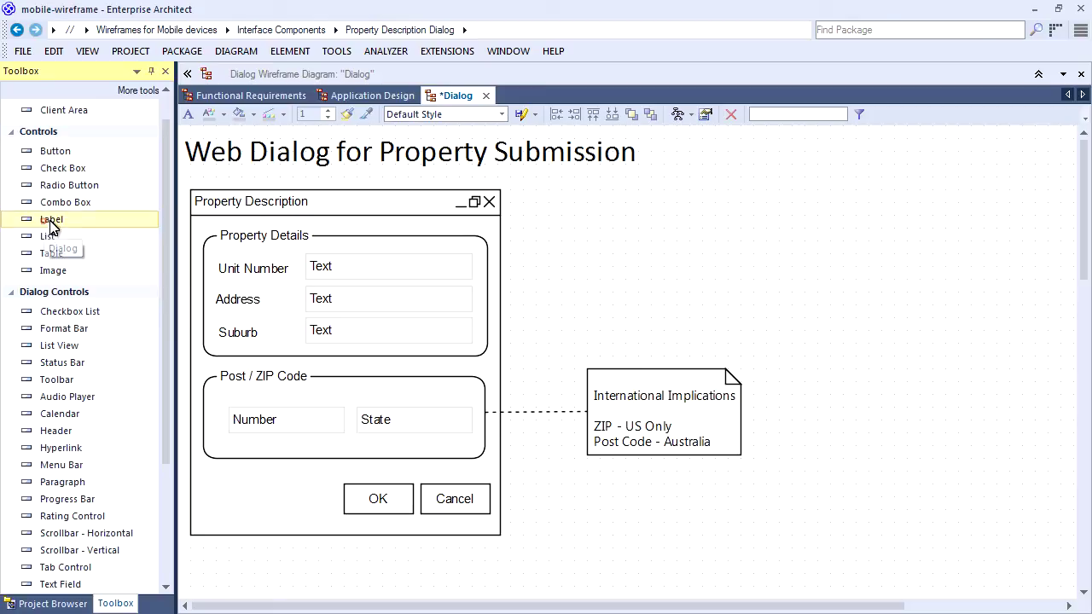
pyautogui.click(365, 391)
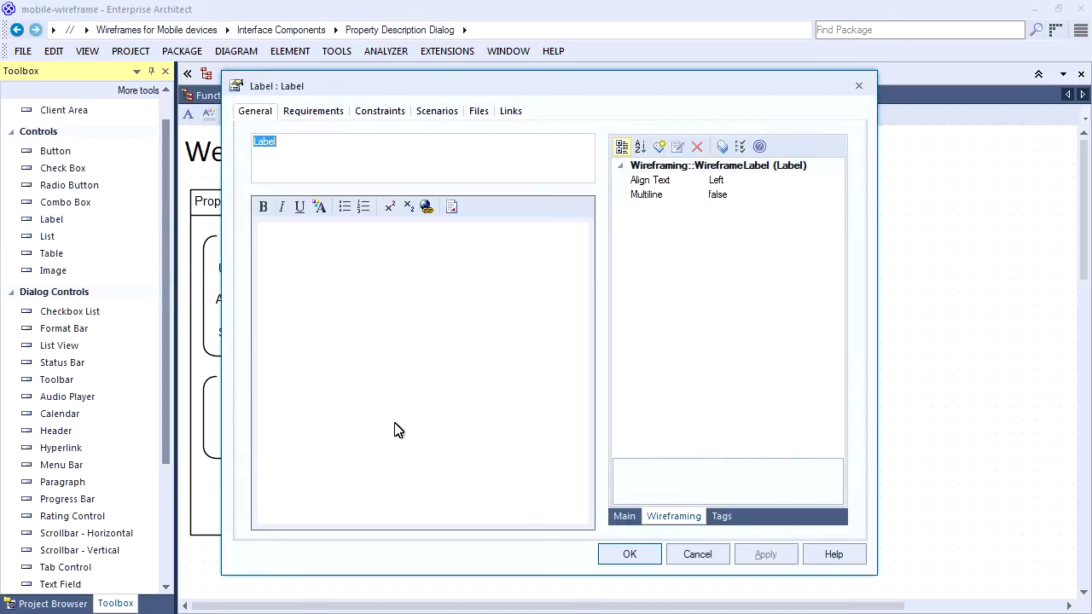
pyautogui.write('State')
pyautogui.click(630, 555)
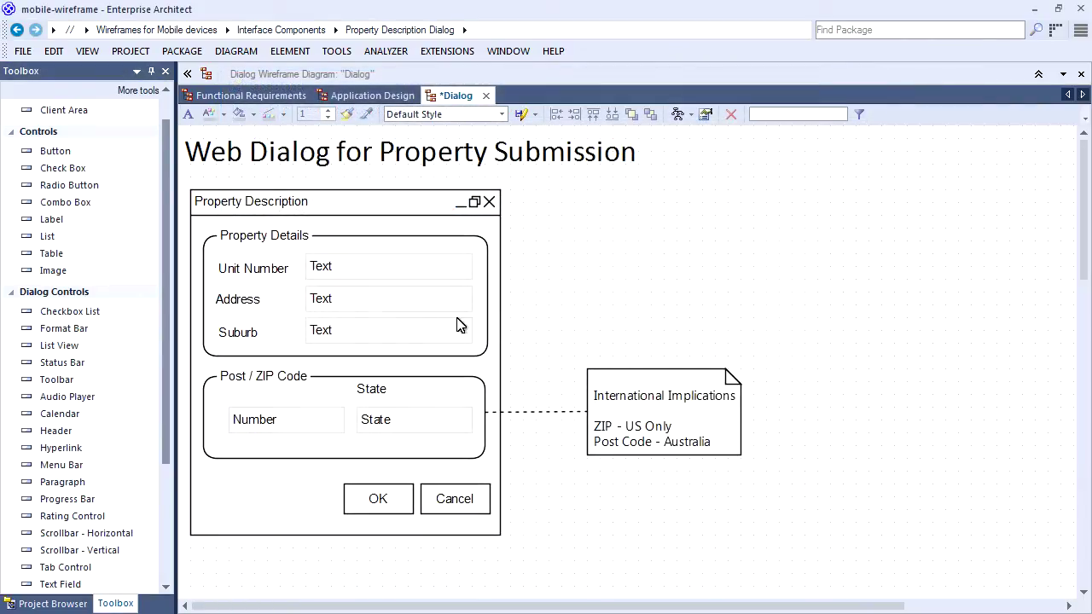
# Add a Rental checkbox level with OK and save the dialog wireframe.
pyautogui.moveTo(167, 369); pyautogui.dragTo(169, 341)
pyautogui.moveTo(69, 203); pyautogui.dragTo(209, 487)
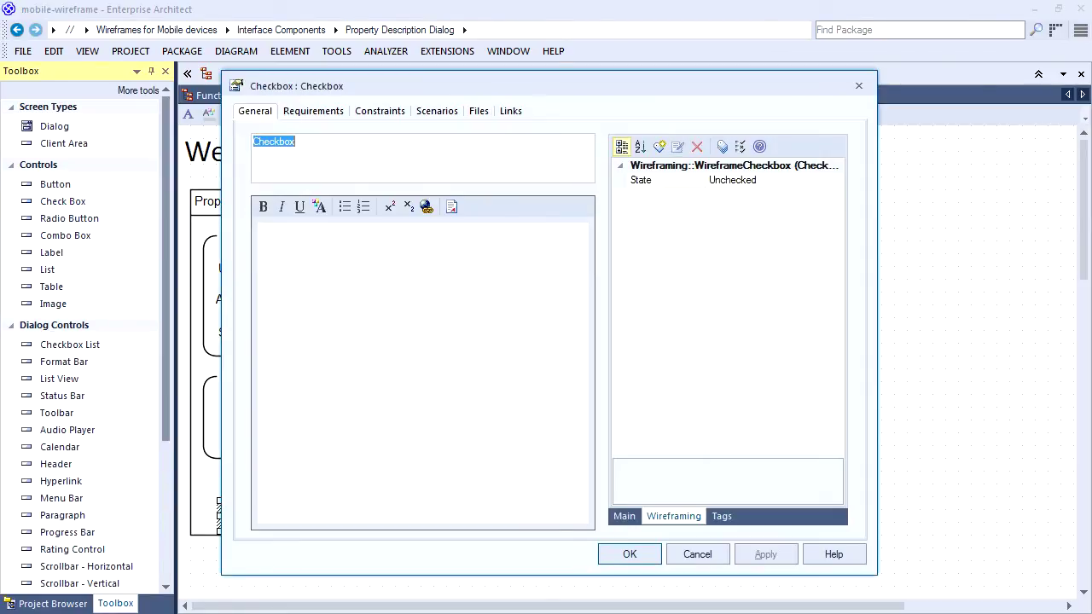
pyautogui.write('Rental')
pyautogui.click(630, 555)
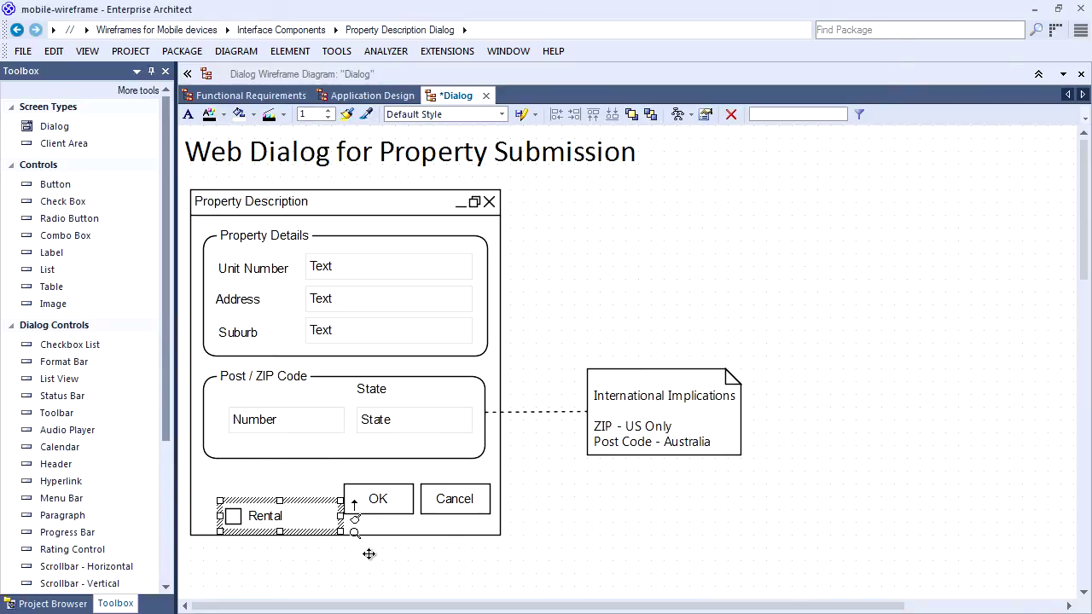
pyautogui.moveTo(275, 514); pyautogui.dragTo(278, 501)
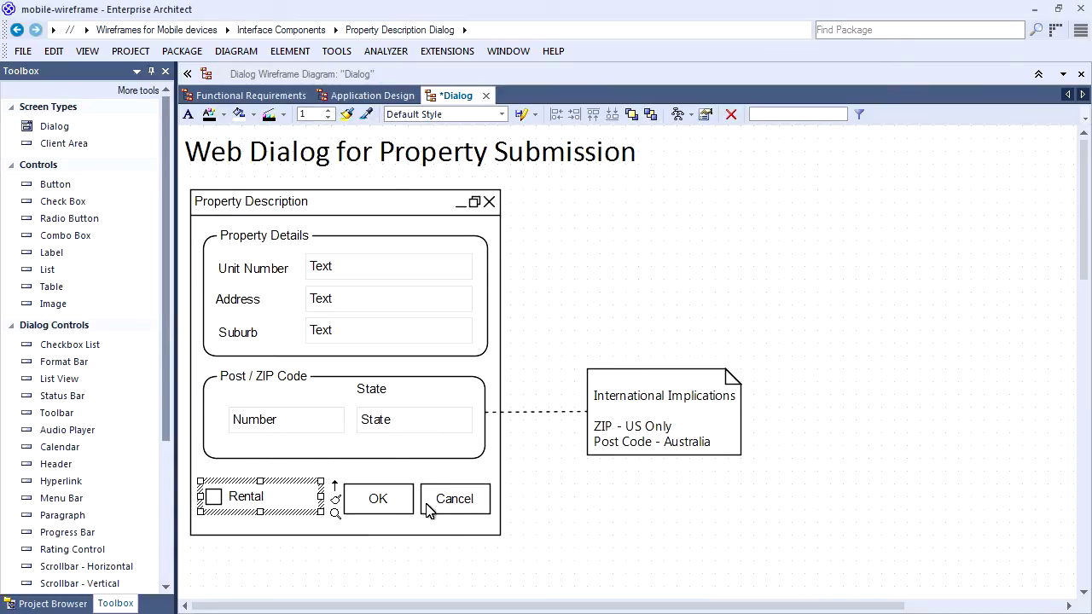
pyautogui.click(641, 535)
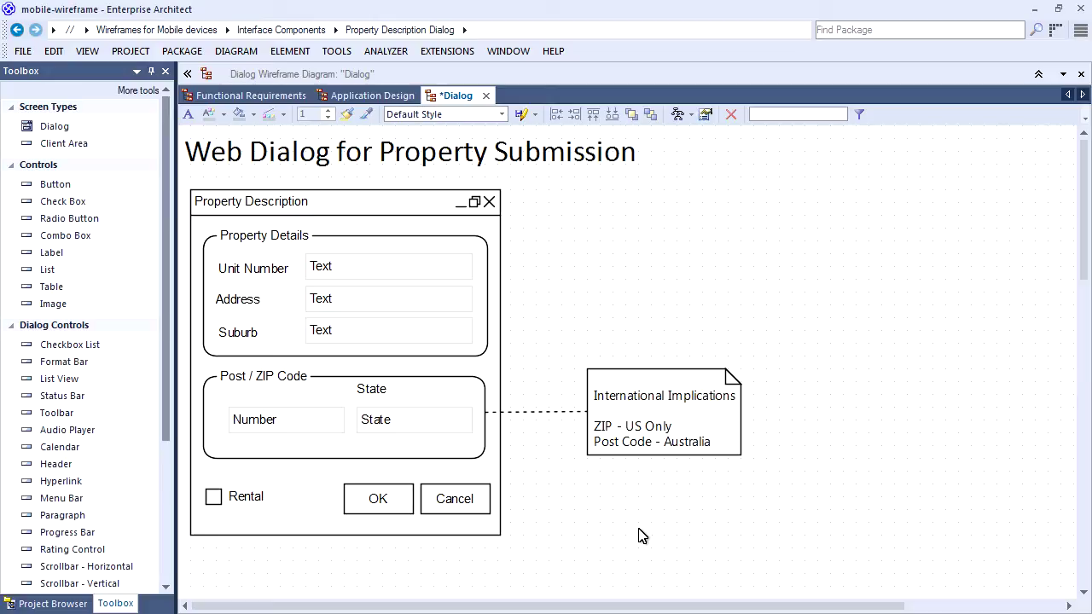
pyautogui.hotkey('ctrl', 's')
# Close the Dialog diagram and view the Diagram > Behavior options without changing anything.
pyautogui.click(481, 95)
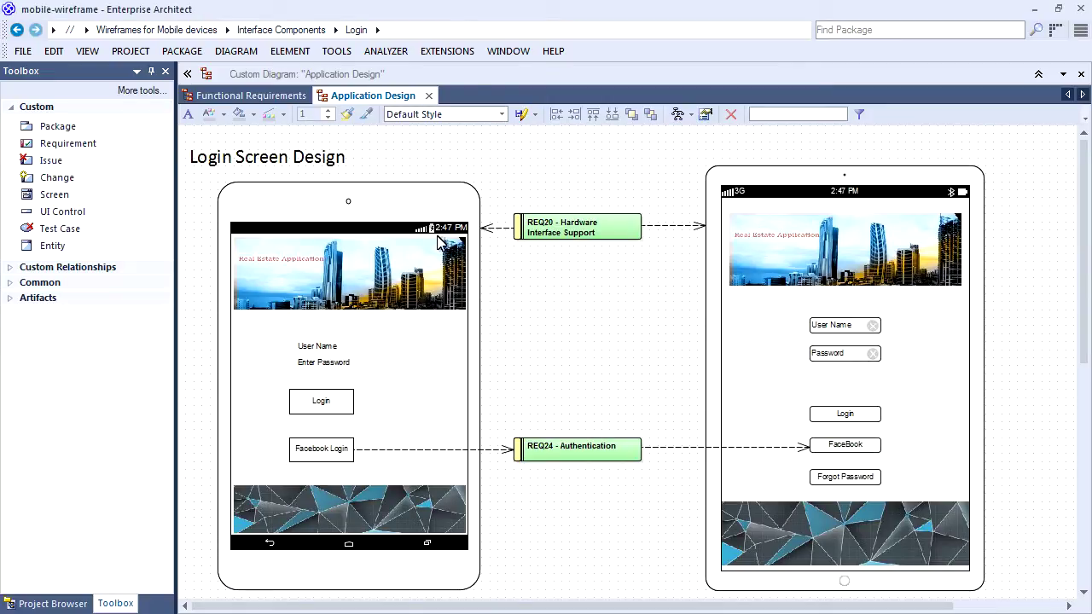
pyautogui.click(336, 51)
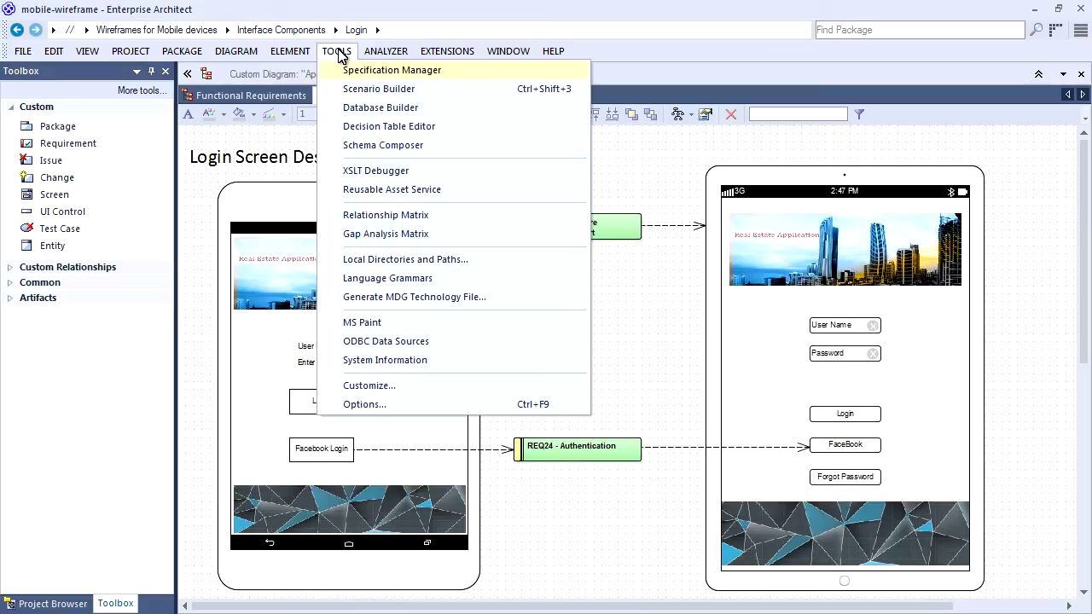
pyautogui.click(362, 404)
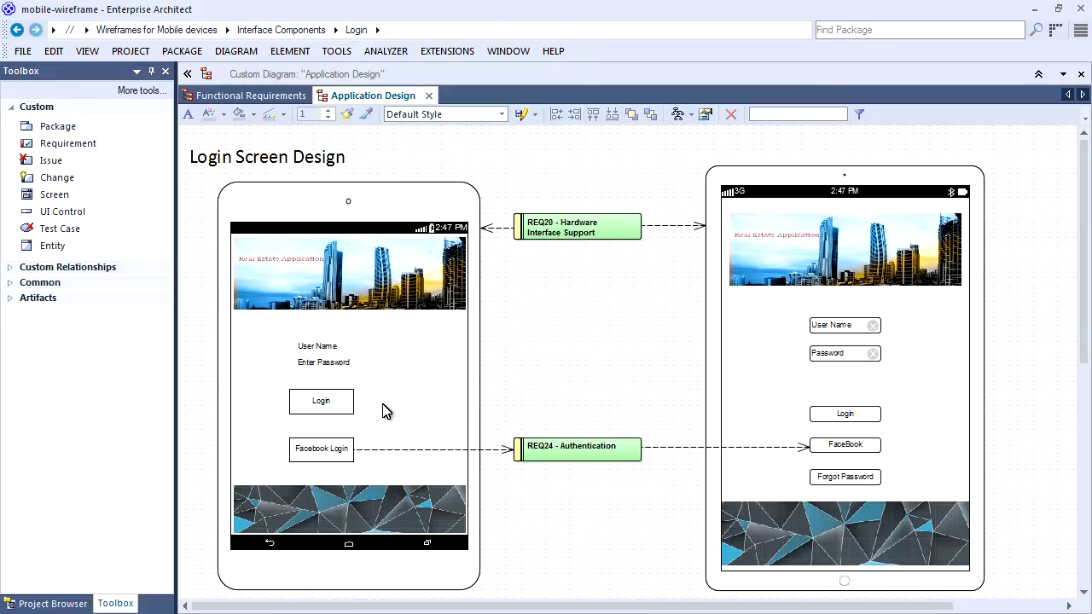
pyautogui.click(346, 179)
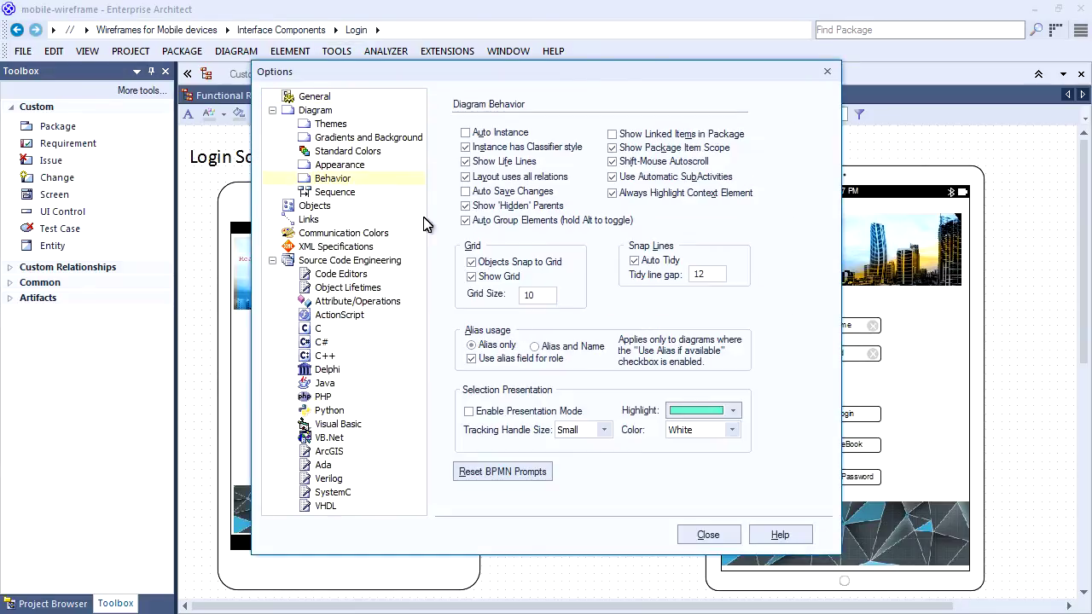
pyautogui.click(708, 535)
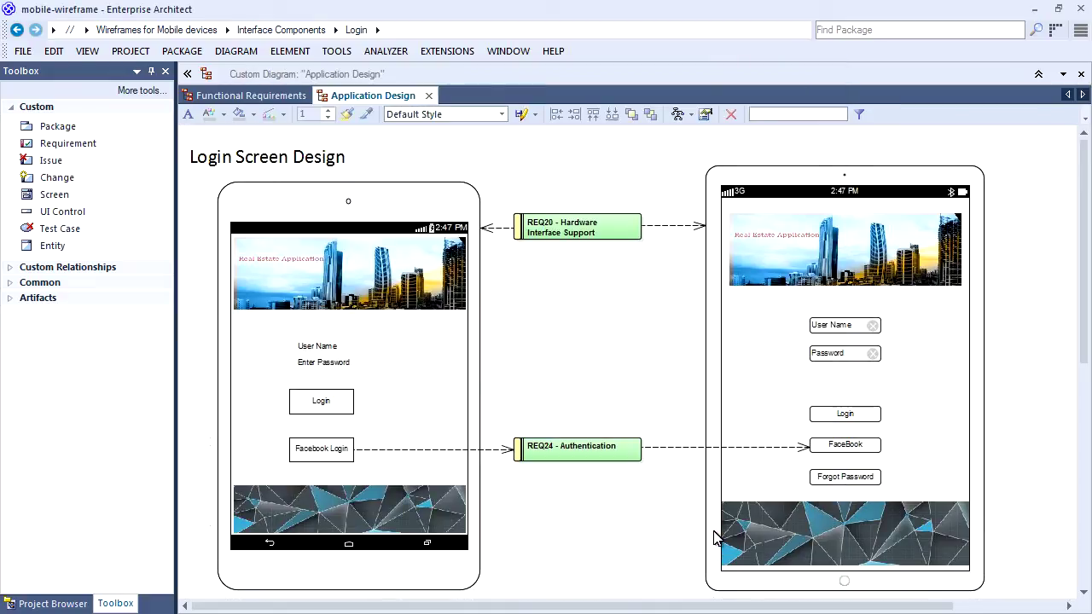
# Navigate to the Supported Devices - Strategic Model package and list its diagrams.
pyautogui.click(337, 32)
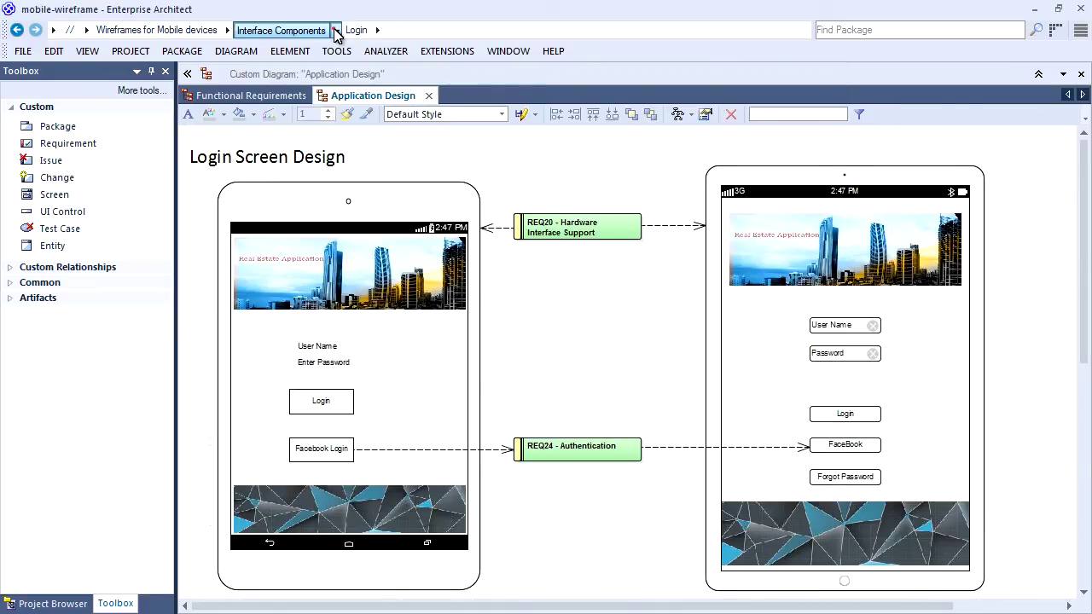
pyautogui.click(336, 32)
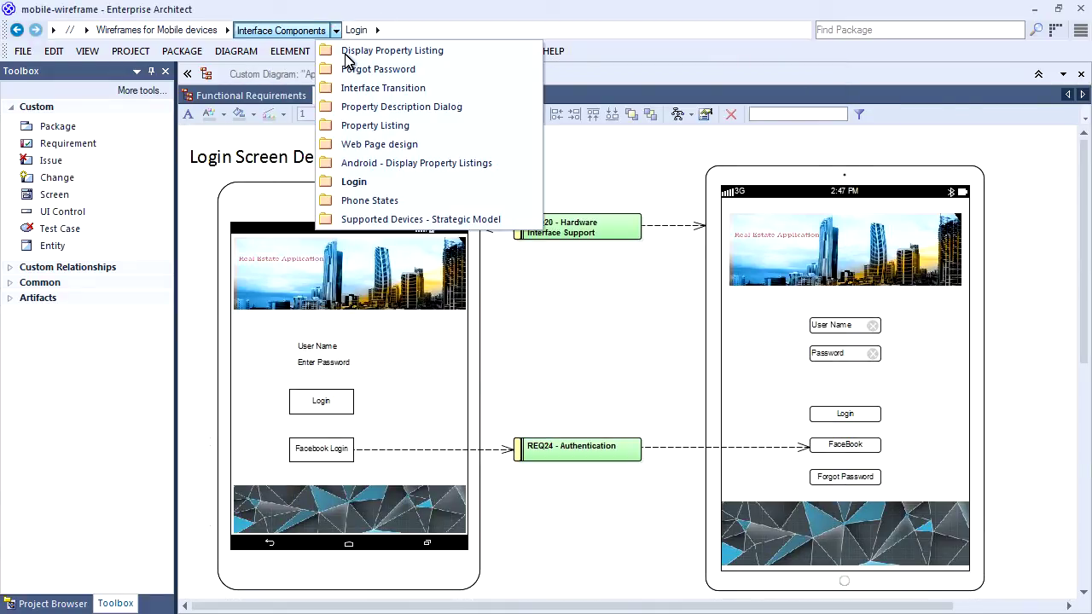
pyautogui.click(401, 220)
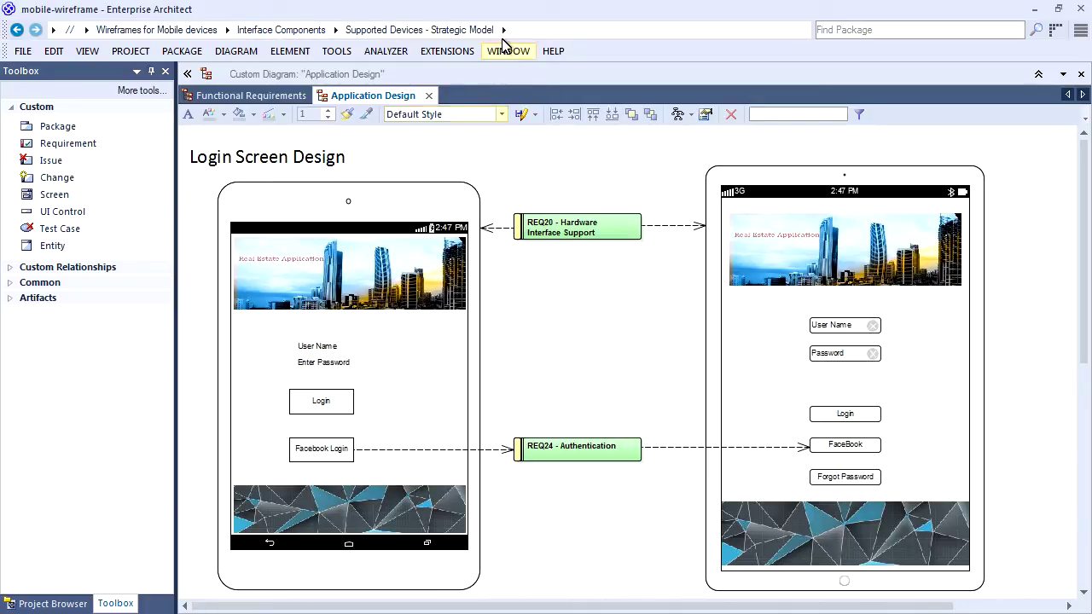
pyautogui.click(505, 30)
# Open Form Factors Influence Design and inspect the tablet, Android tablet, iPhone and Android phone wireframes.
pyautogui.click(524, 54)
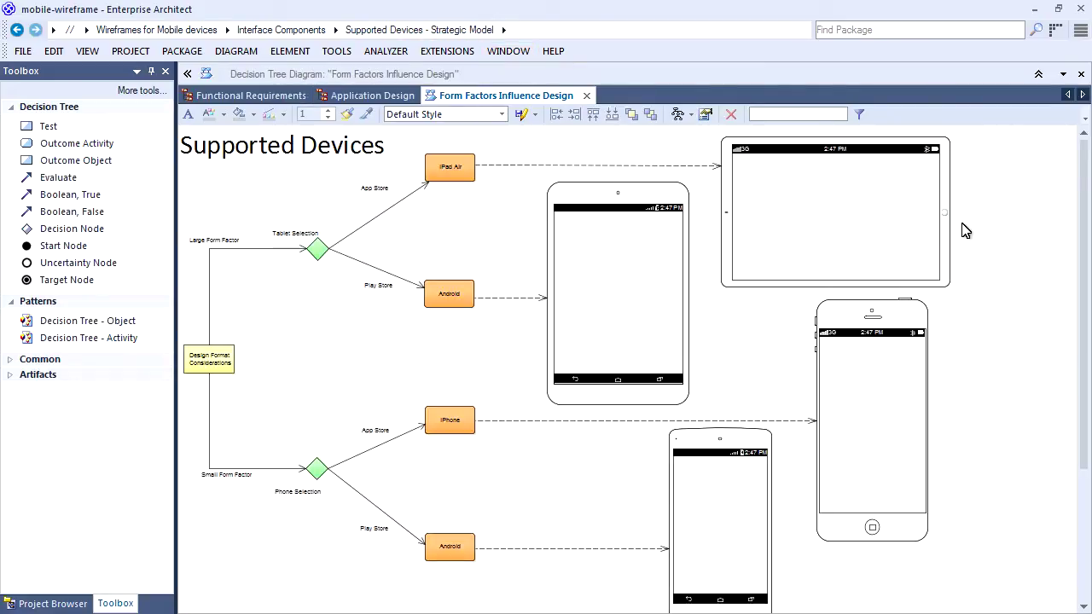
pyautogui.click(868, 213)
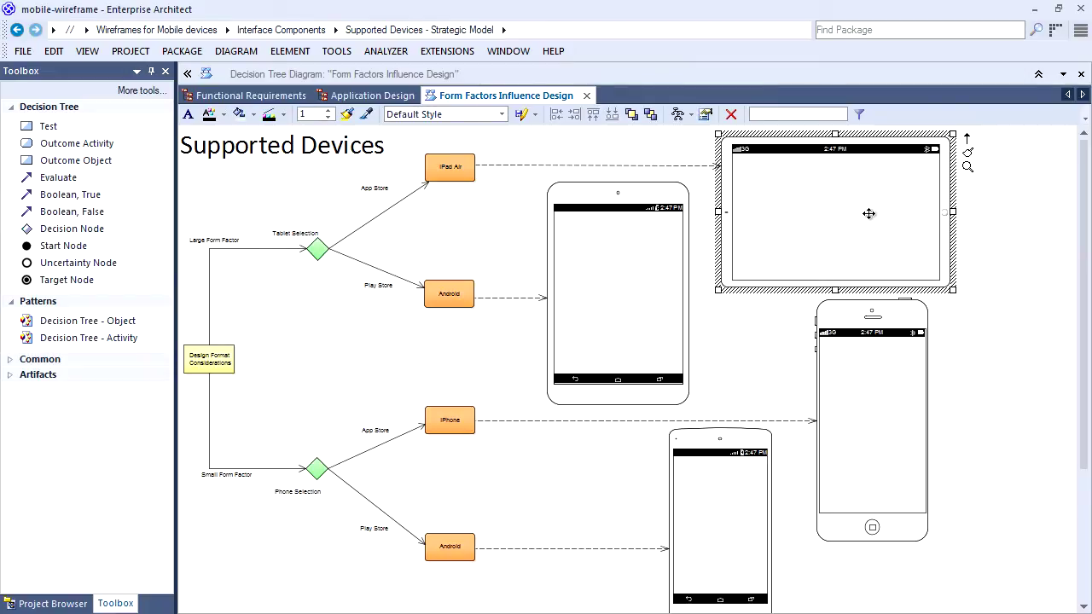
pyautogui.click(631, 305)
pyautogui.click(857, 414)
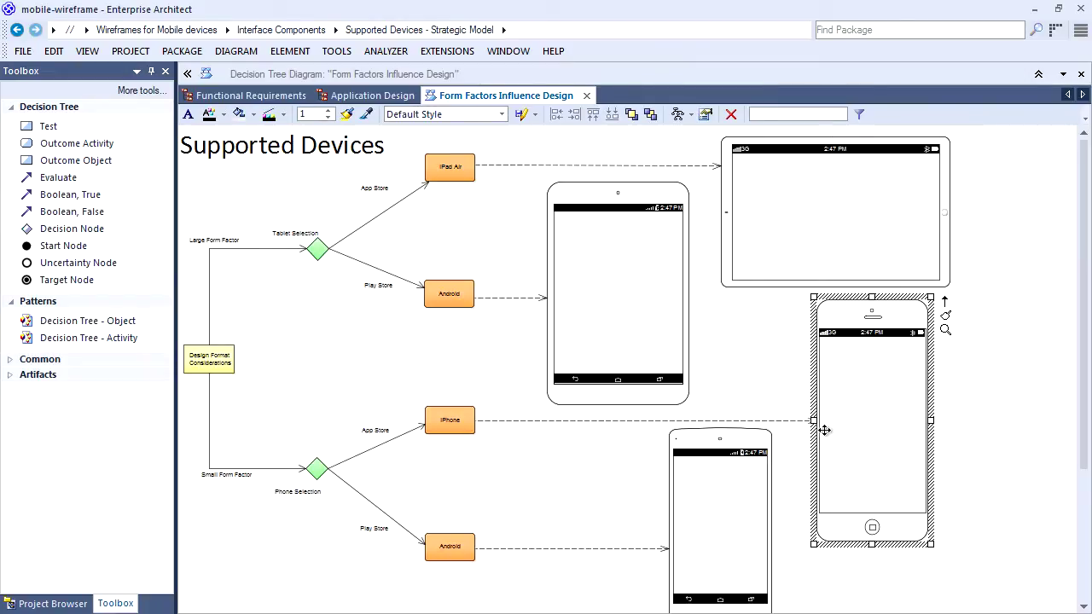
pyautogui.click(677, 513)
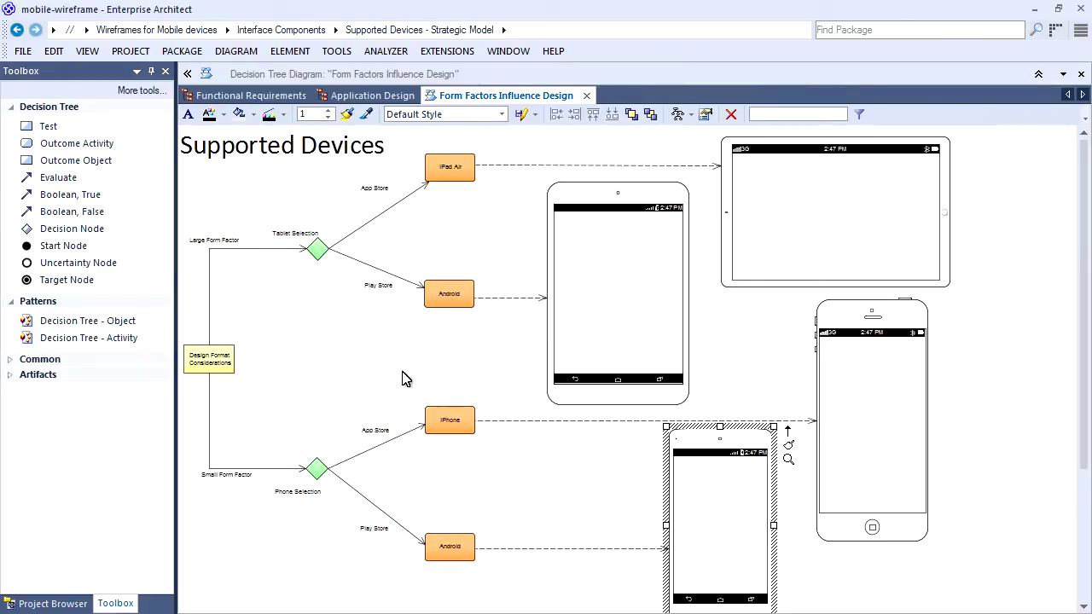
# Switch to the Phone States package and list its diagrams.
pyautogui.click(69, 74)
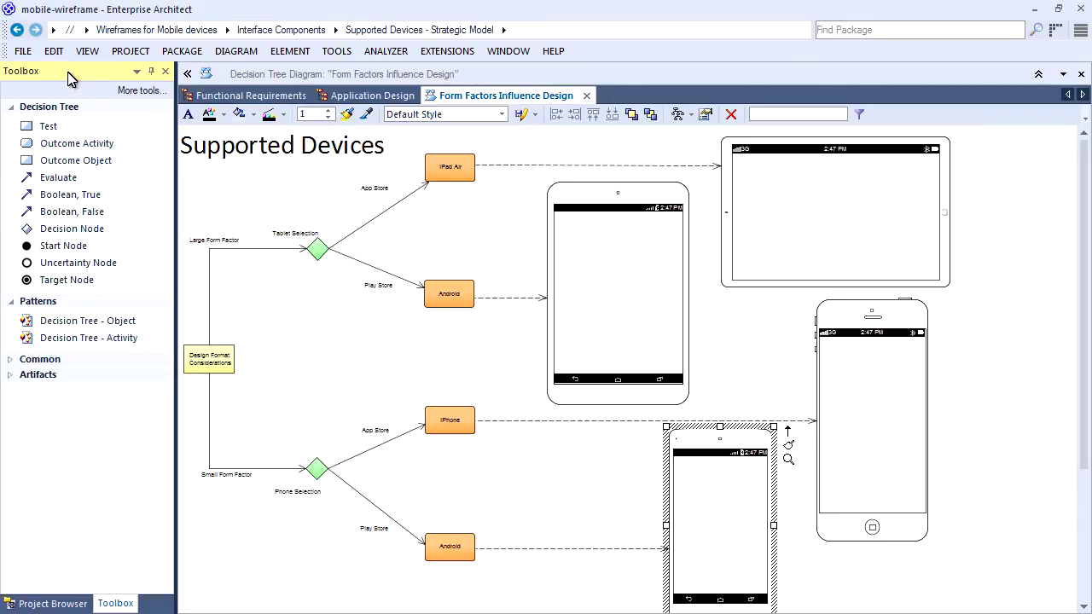
pyautogui.click(336, 30)
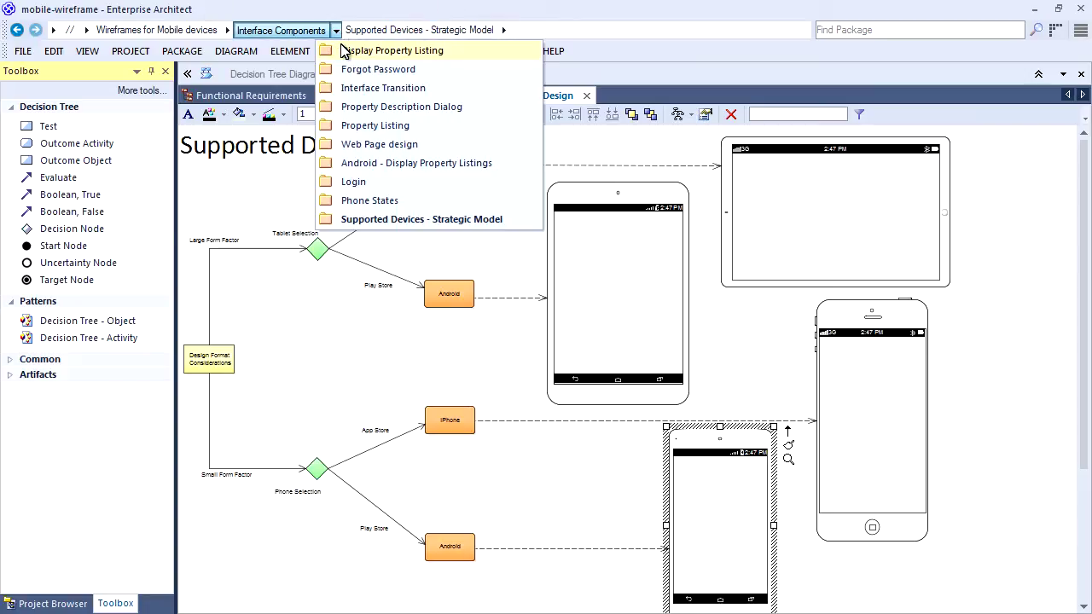
pyautogui.click(350, 202)
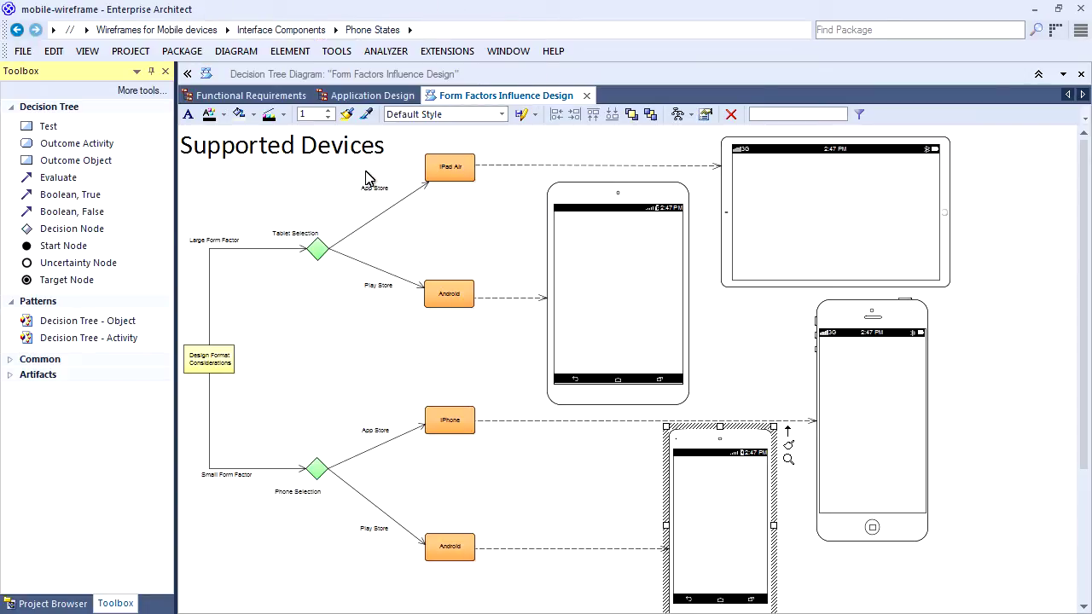
pyautogui.click(411, 31)
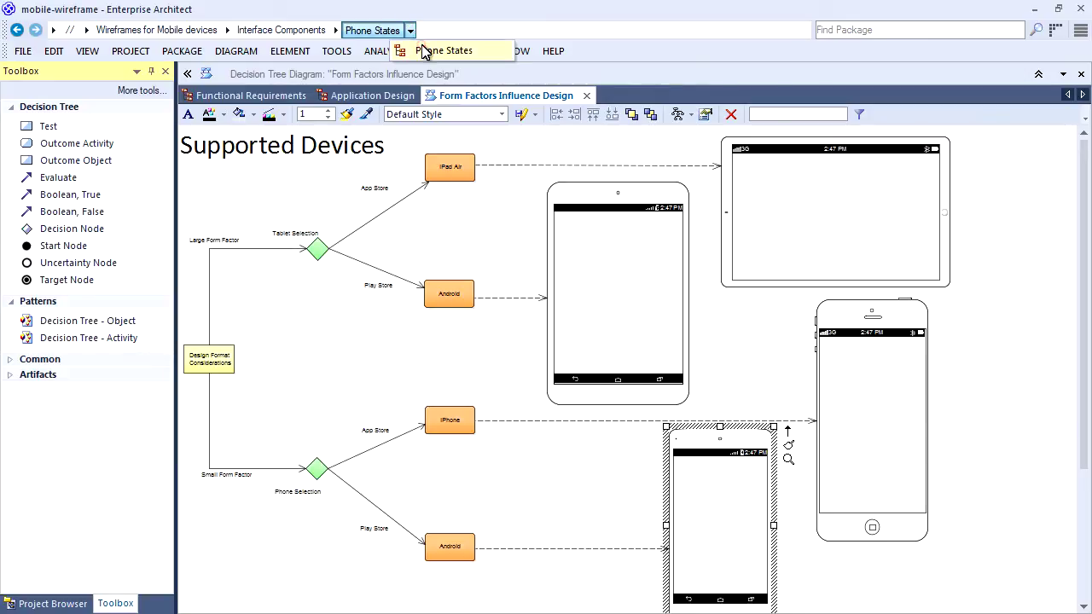
# Open the Phone States diagram and inspect the Call, Contact, Message, Text and Network states.
pyautogui.click(423, 44)
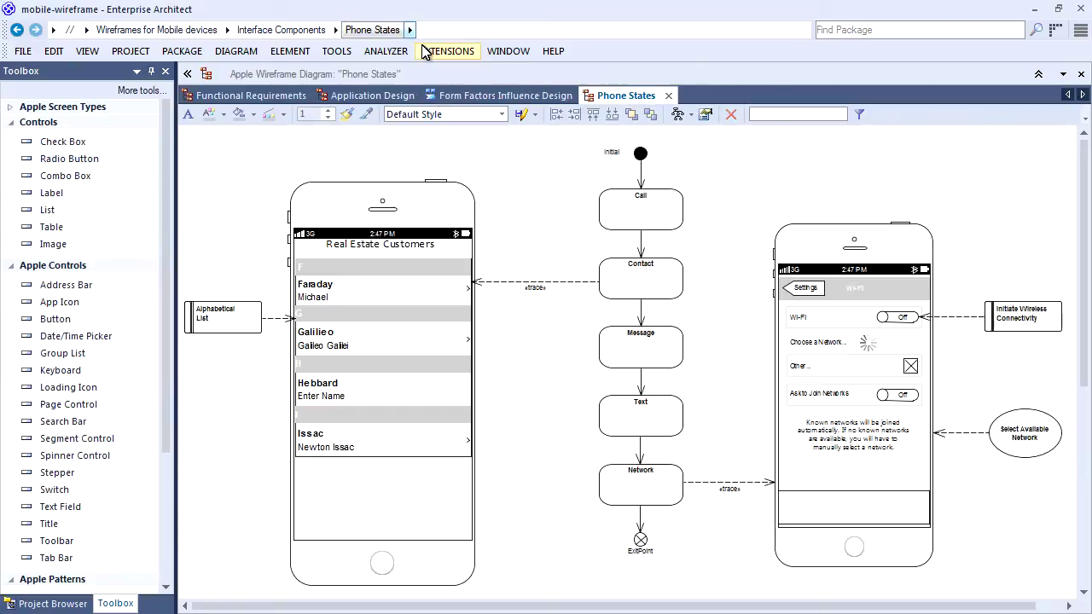
pyautogui.click(642, 213)
pyautogui.click(644, 266)
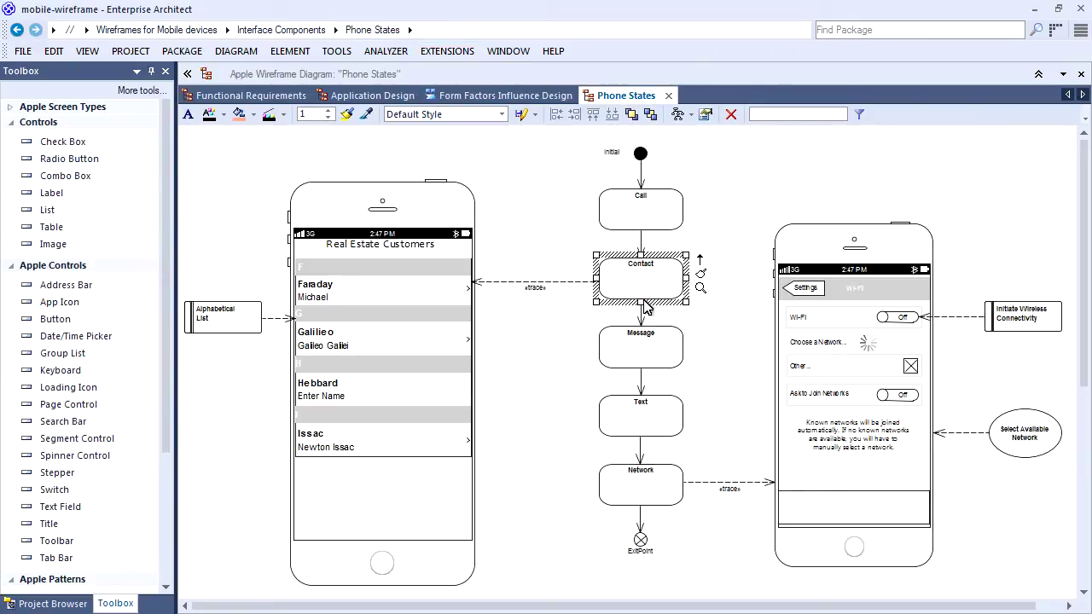
pyautogui.click(647, 345)
pyautogui.click(644, 422)
pyautogui.click(644, 476)
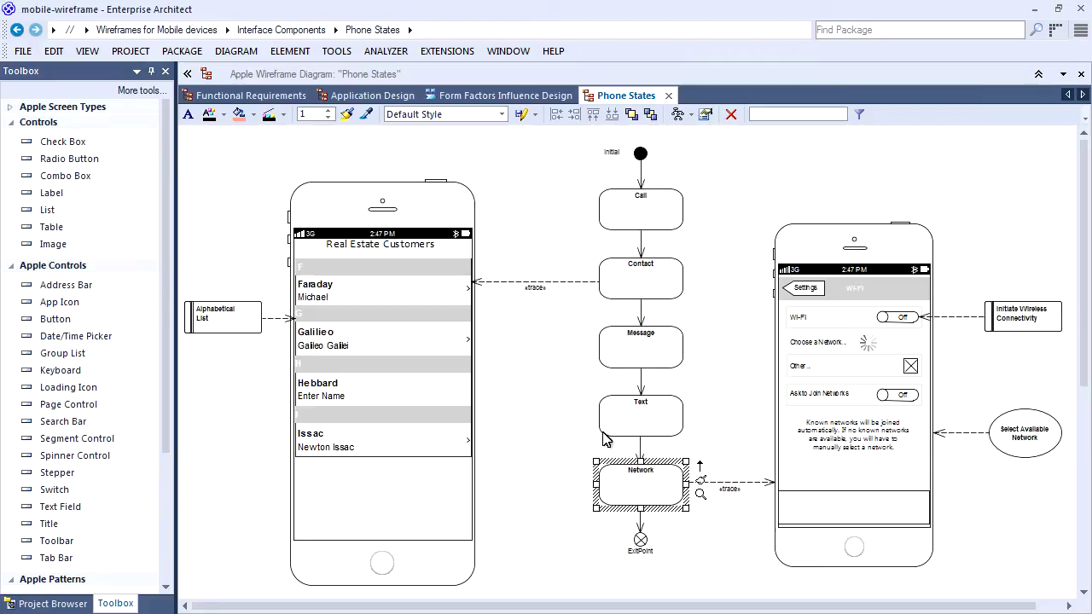
pyautogui.click(549, 388)
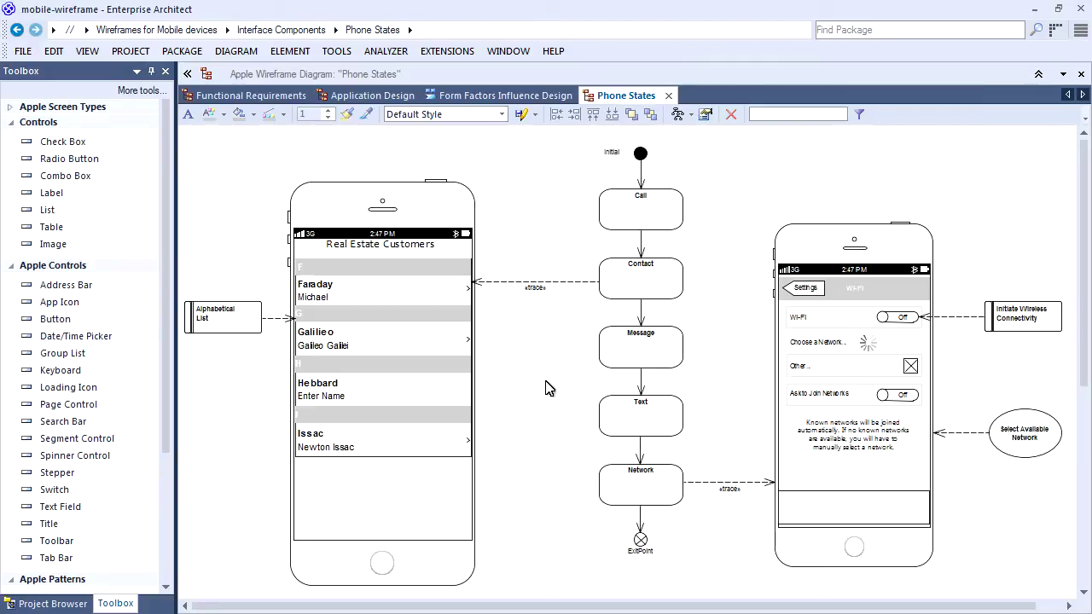
# Replace the H entry's Enter Name placeholder with the contact's full name.
pyautogui.click(343, 395)
pyautogui.doubleClick(343, 393)
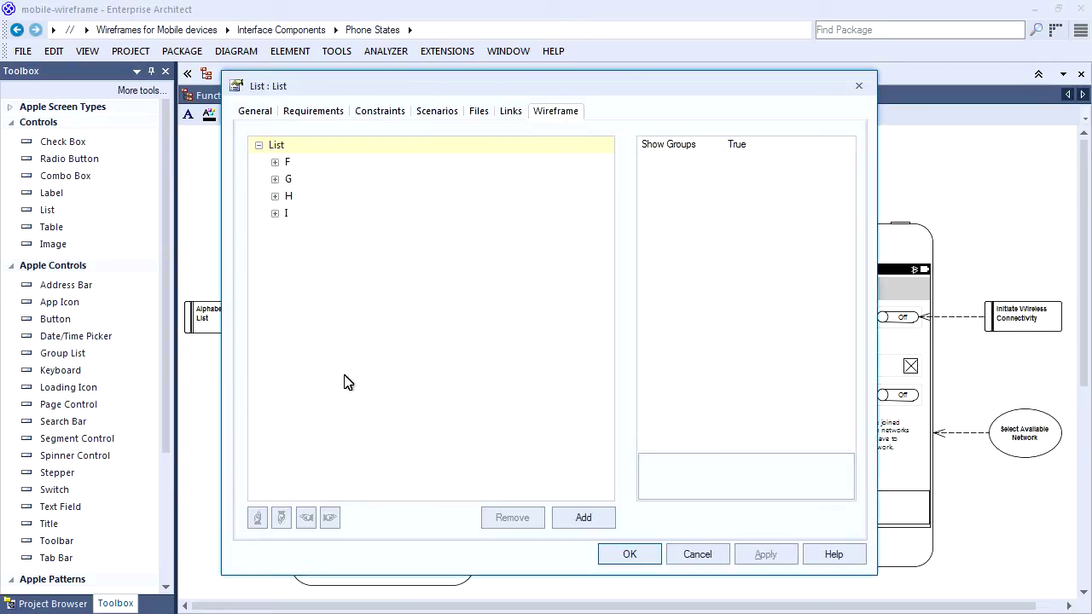
pyautogui.click(276, 197)
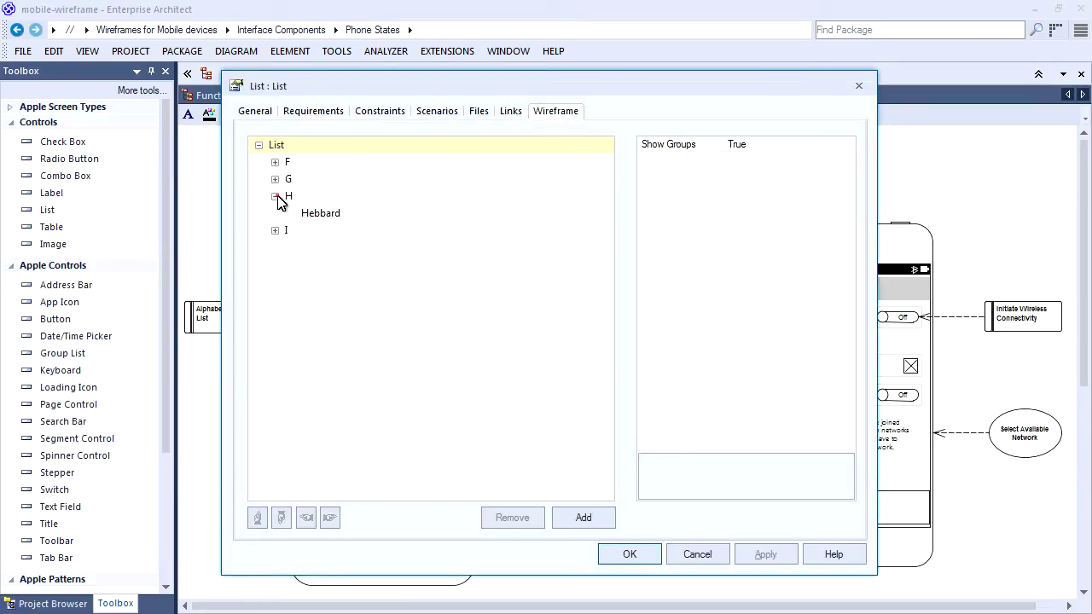
pyautogui.click(318, 213)
pyautogui.click(776, 159)
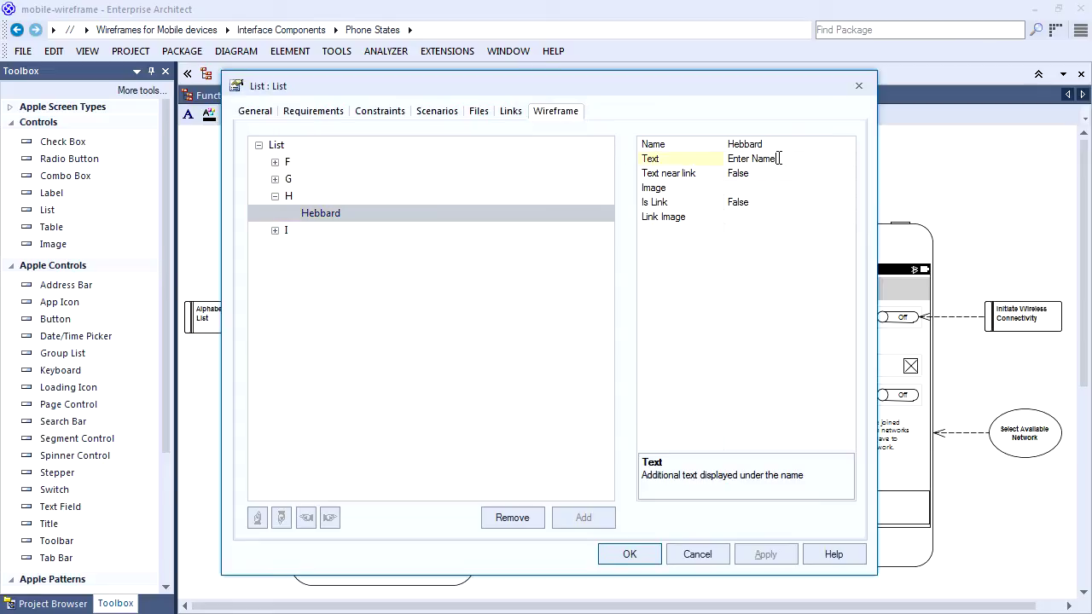
pyautogui.doubleClick(768, 159)
pyautogui.hotkey('ctrl', 'a')
pyautogui.click(630, 554)
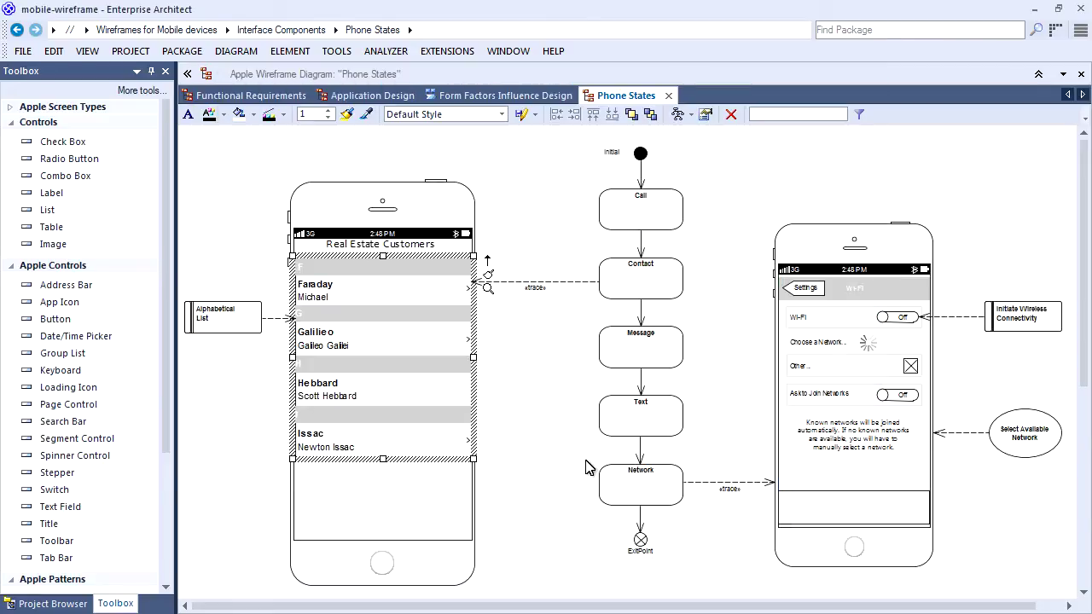
pyautogui.click(556, 429)
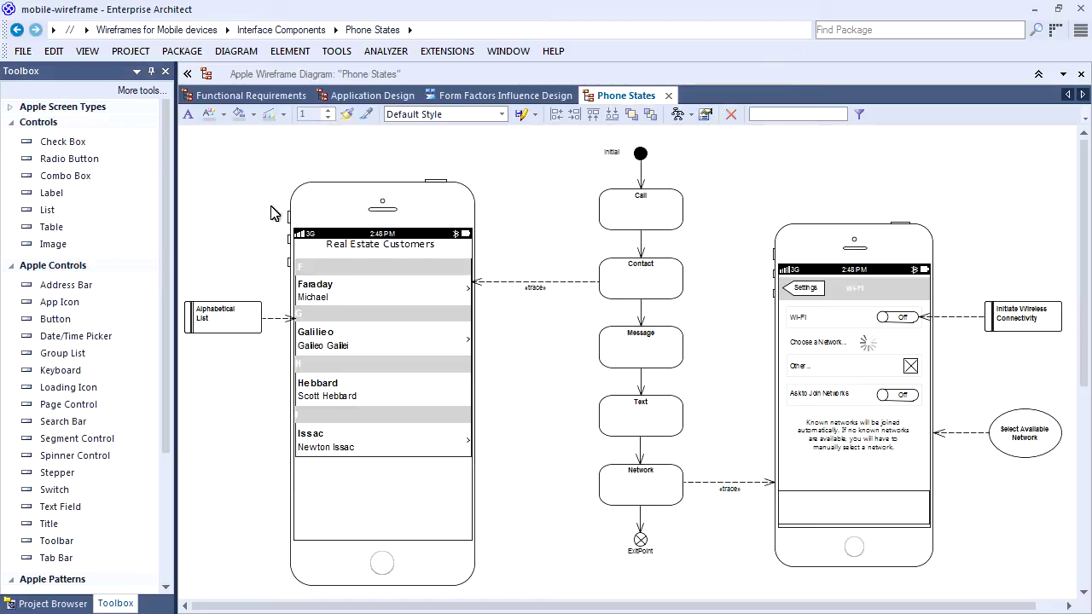
# Inspect the Alphabetical List, Initiate Wireless Connectivity and Select Available Network elements.
pyautogui.click(203, 317)
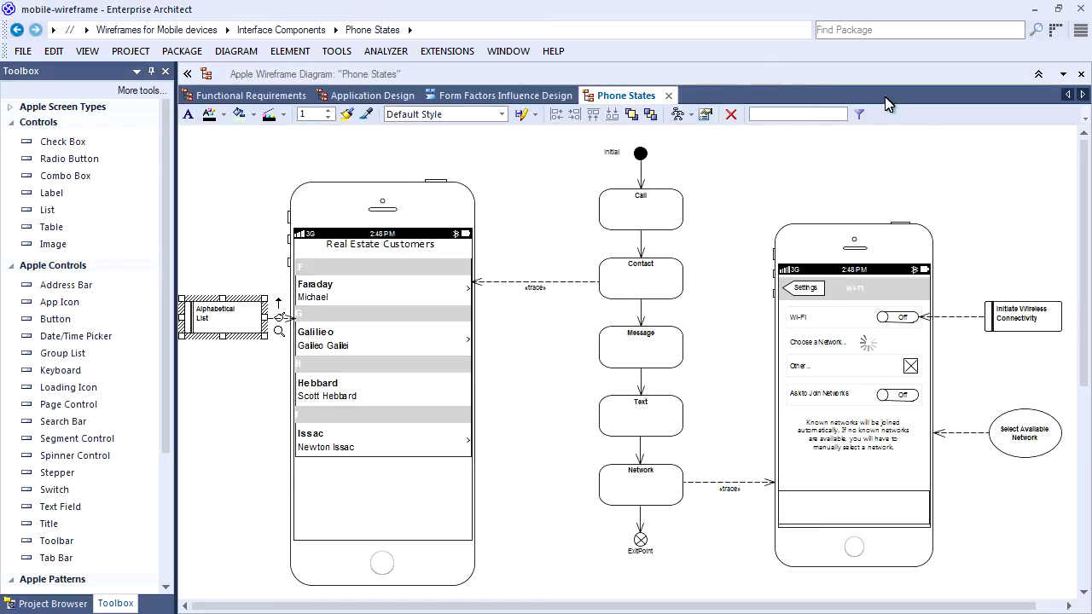
pyautogui.click(1015, 312)
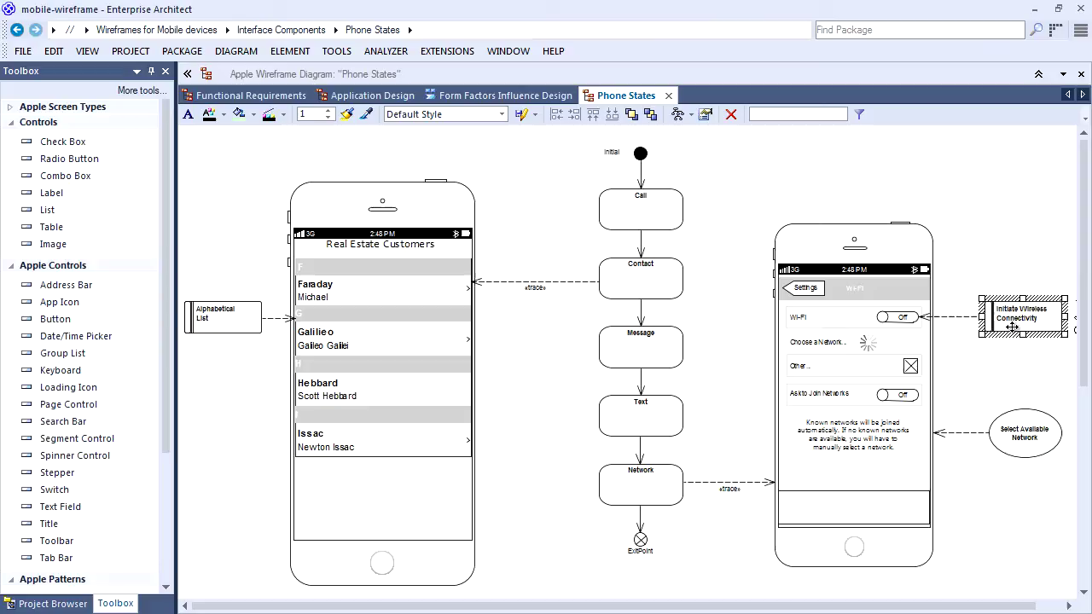
pyautogui.click(1020, 410)
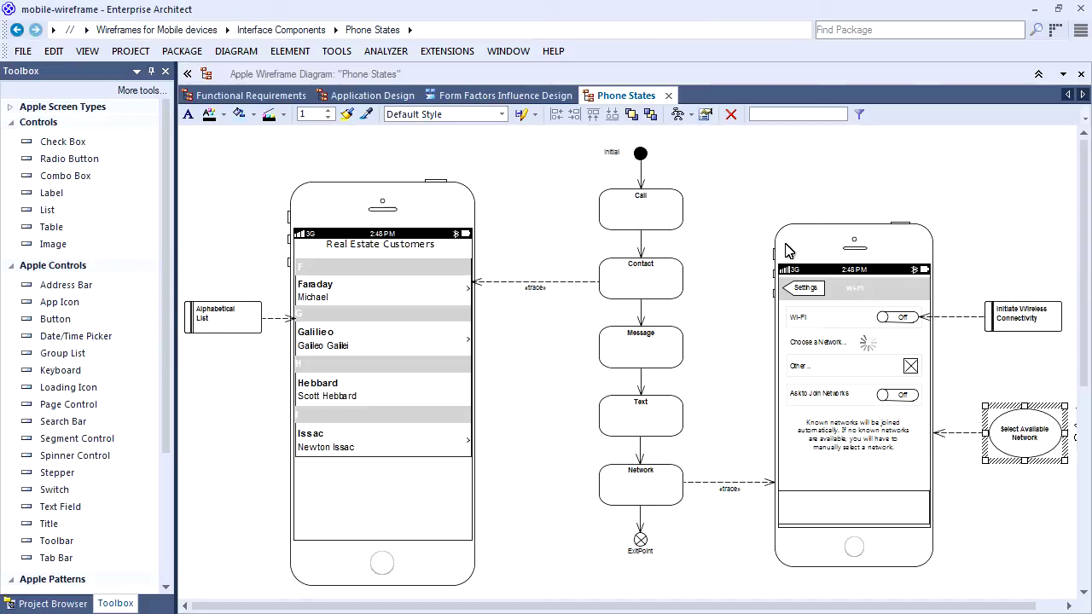
pyautogui.click(229, 314)
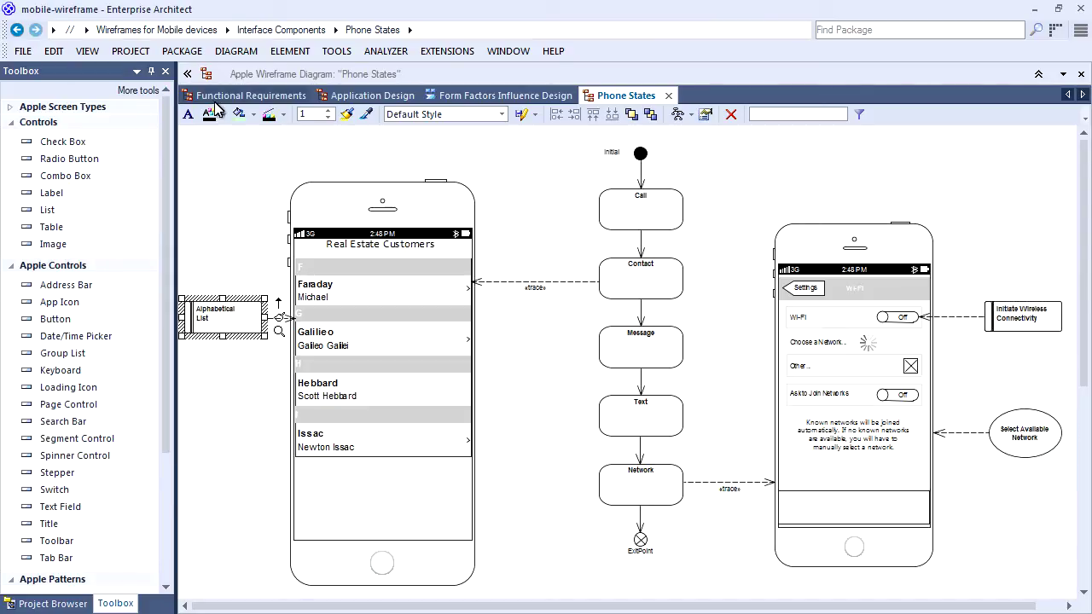
pyautogui.click(87, 51)
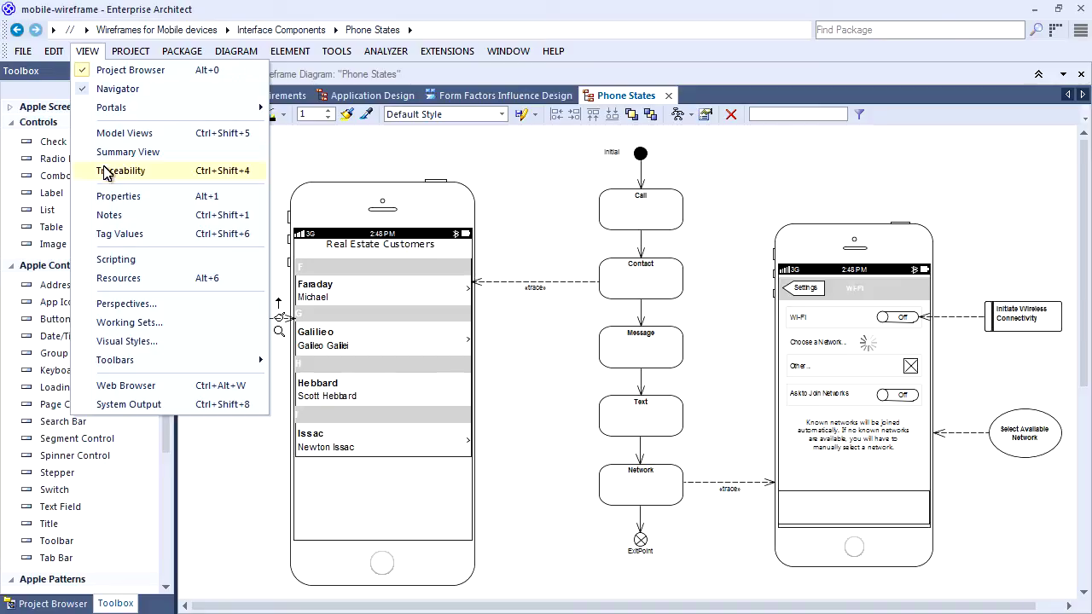
pyautogui.click(109, 171)
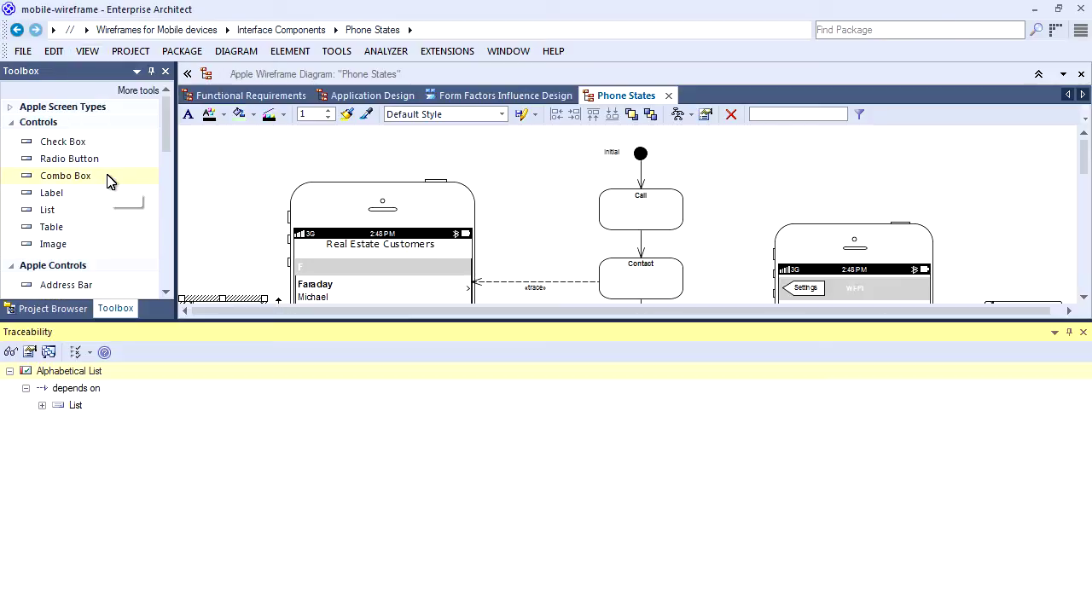
pyautogui.click(43, 406)
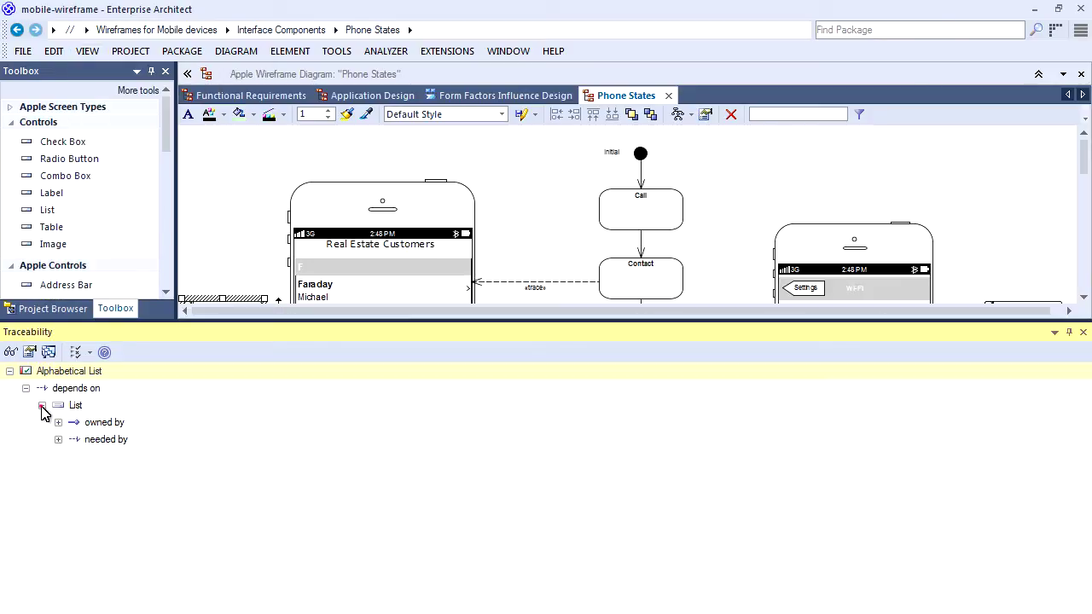
pyautogui.click(58, 423)
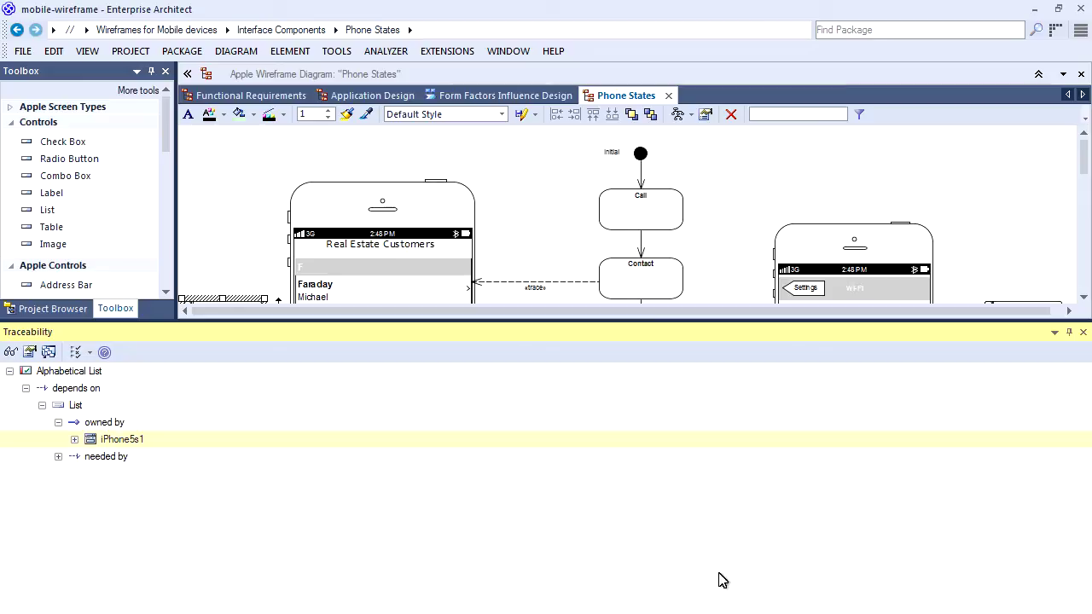
pyautogui.click(1082, 332)
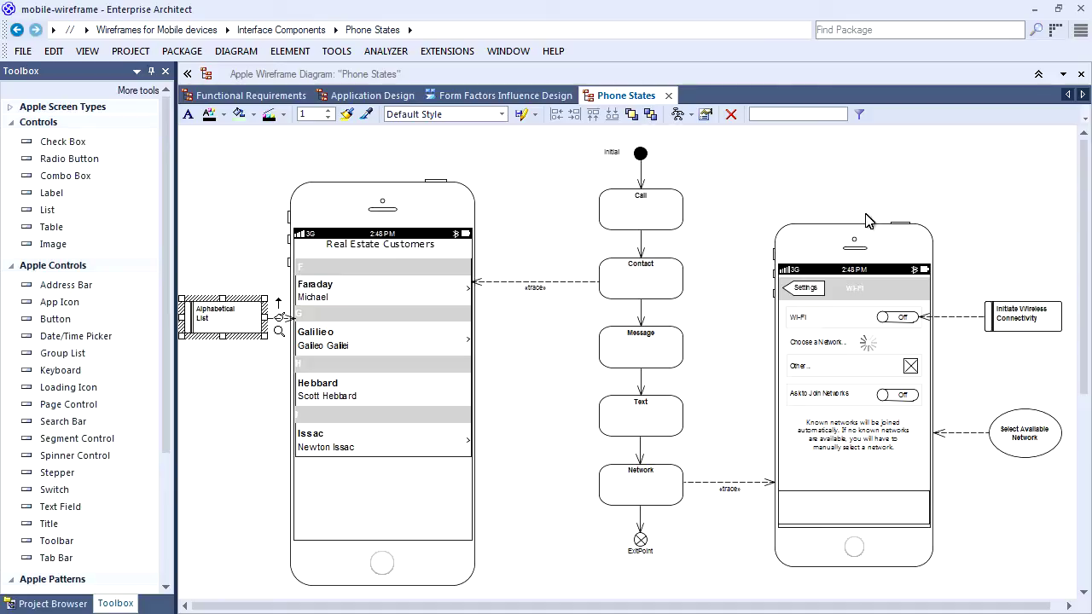
# Set the right phone's Wi-Fi switch State to On.
pyautogui.click(894, 322)
pyautogui.doubleClick(894, 323)
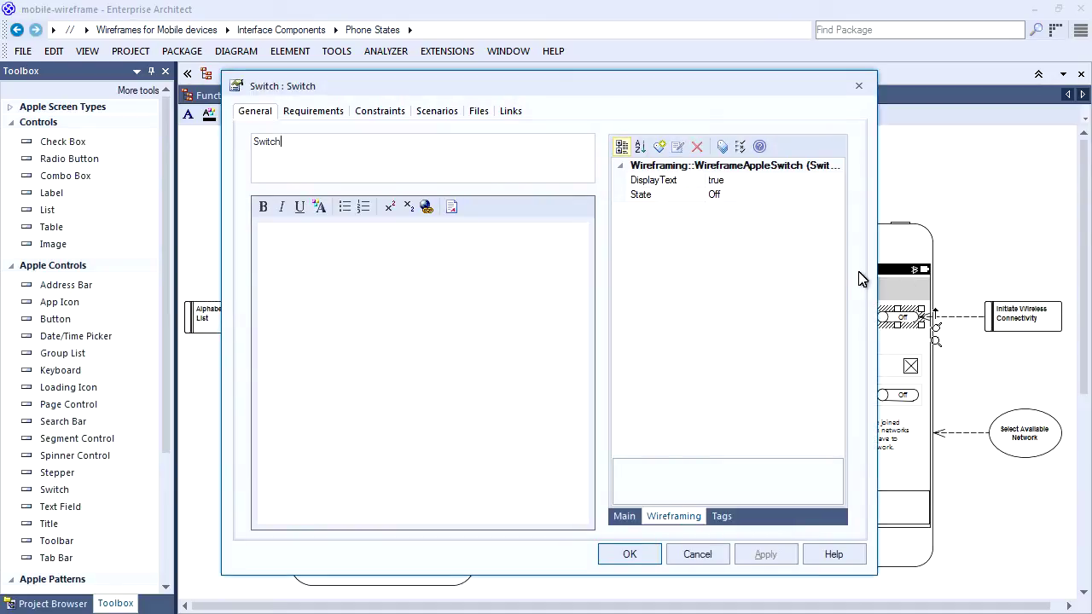
pyautogui.click(806, 195)
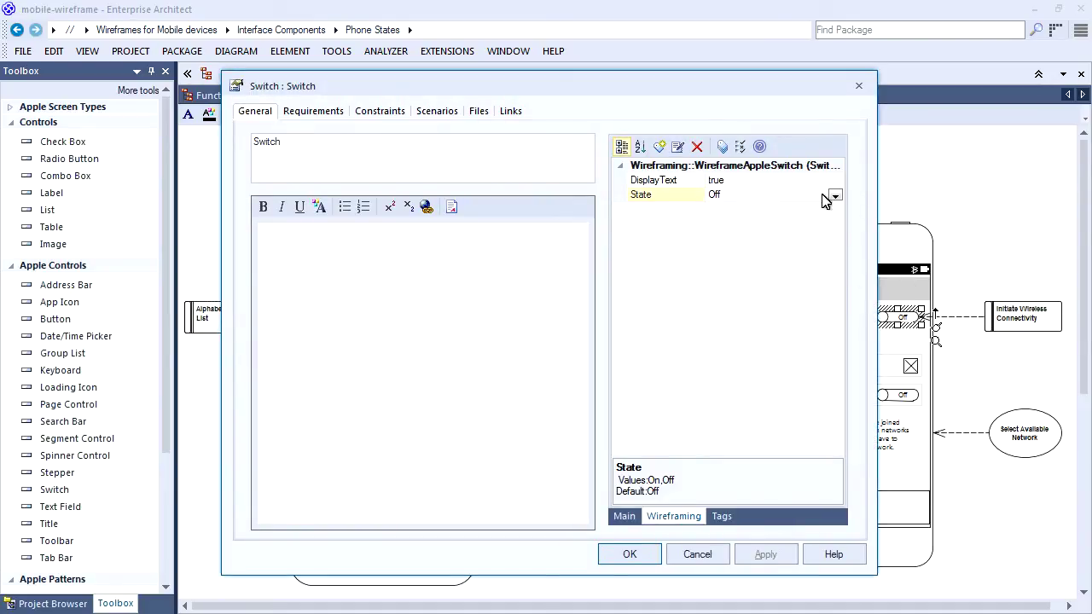
pyautogui.click(835, 195)
pyautogui.click(792, 208)
pyautogui.click(628, 554)
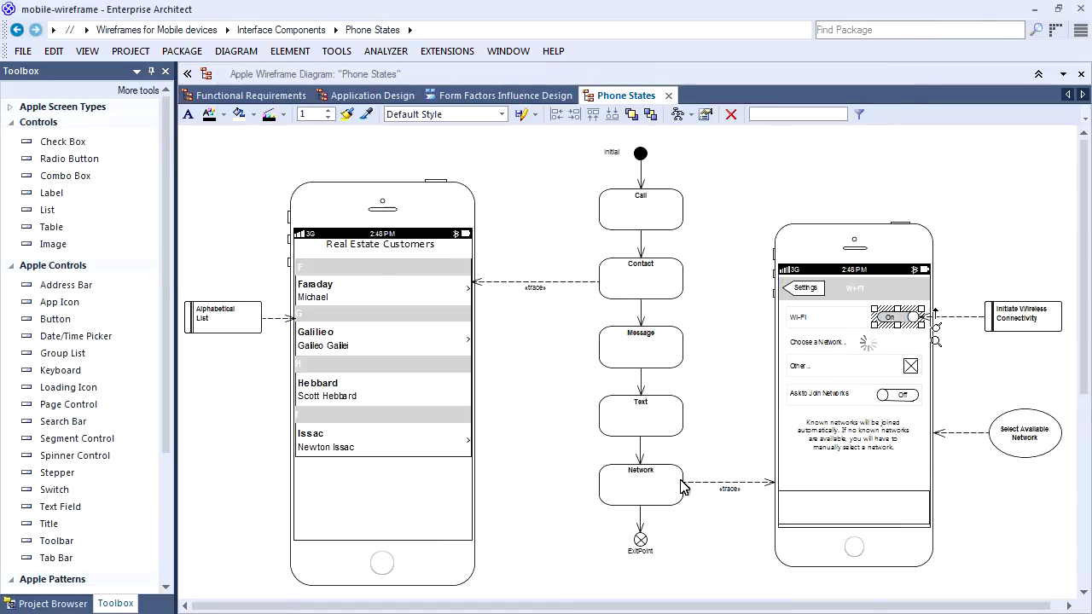
pyautogui.click(969, 247)
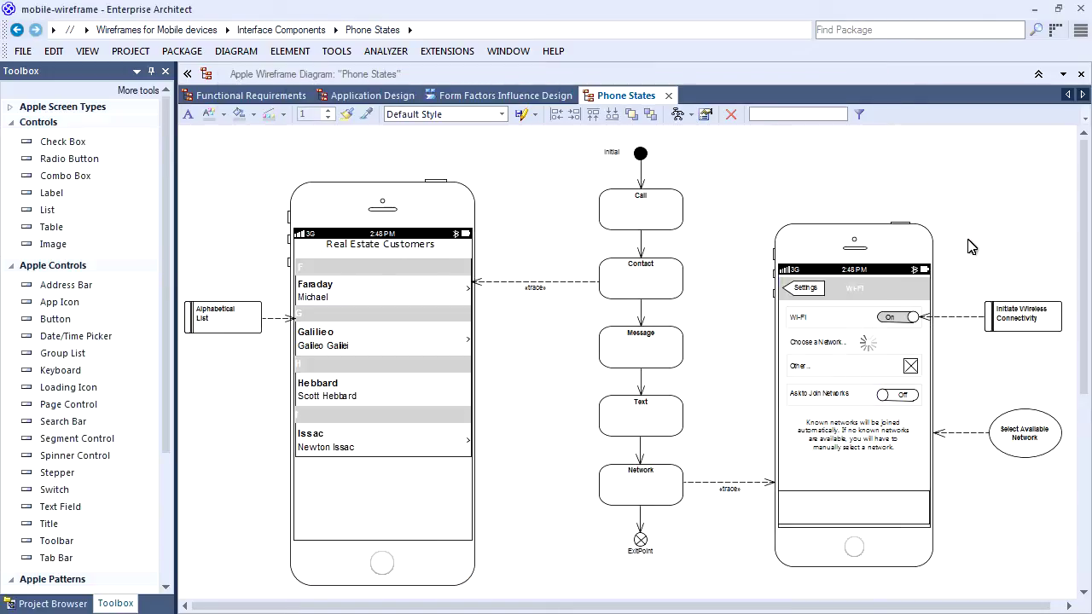
pyautogui.click(1013, 437)
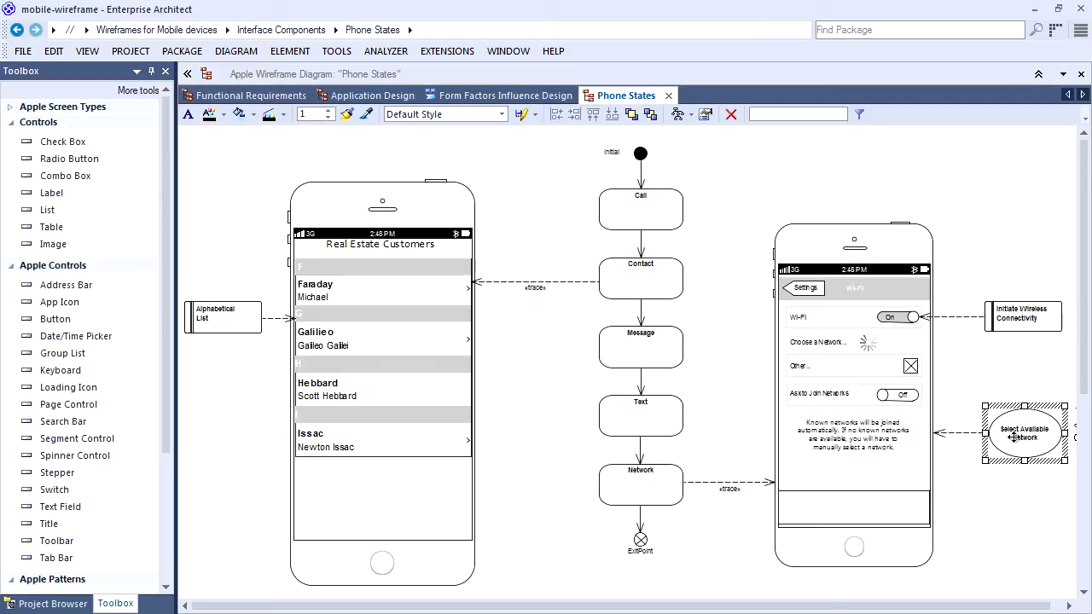
# Generate an activity diagram from the Select Available Network use case's scenario steps.
pyautogui.rightClick(1013, 436)
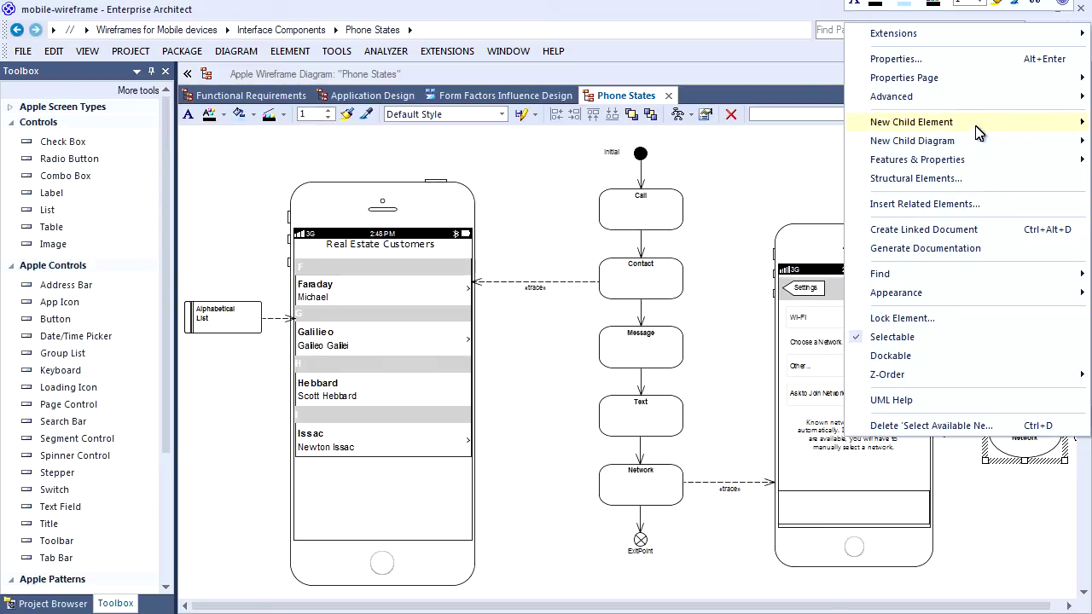
pyautogui.click(949, 60)
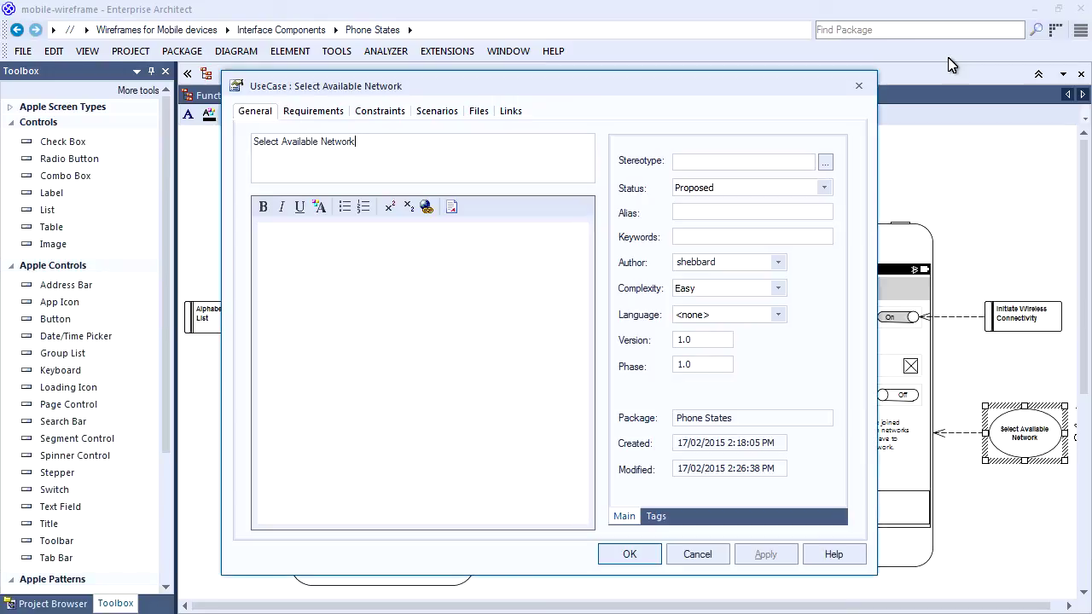
pyautogui.click(450, 118)
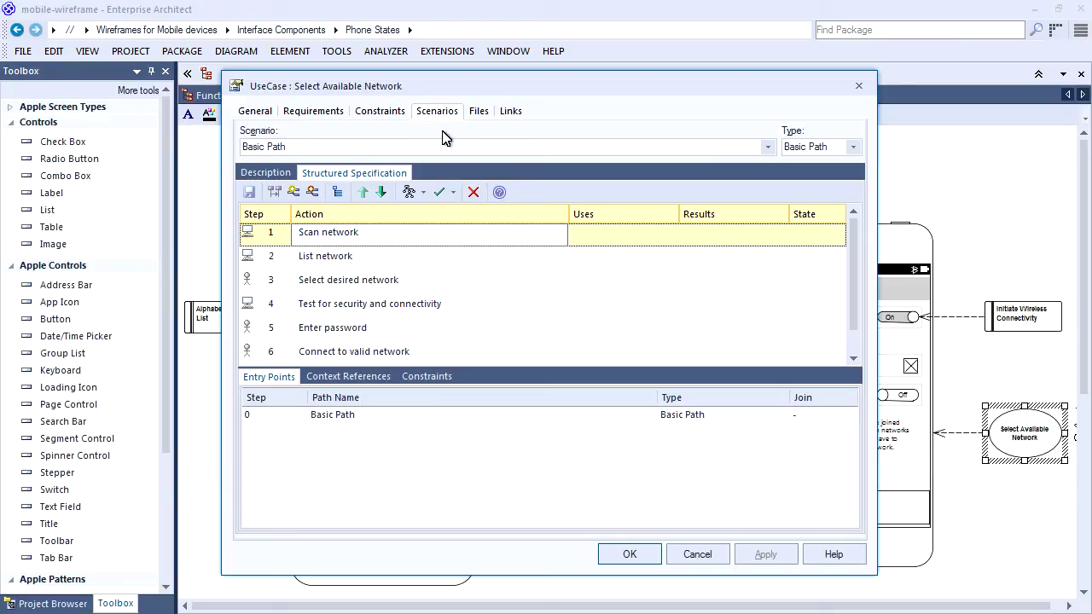
pyautogui.click(422, 192)
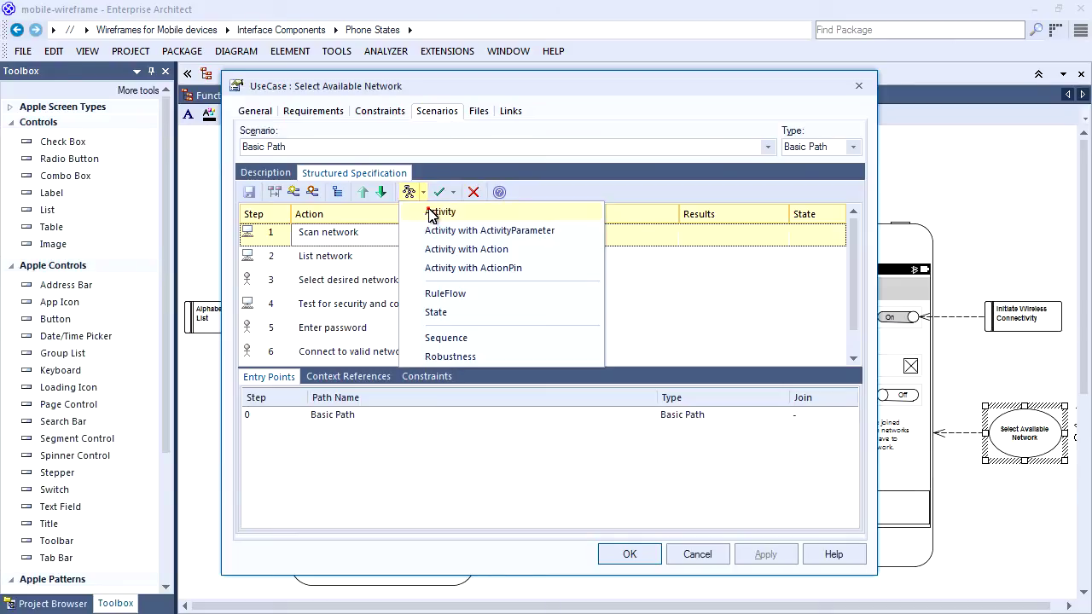
pyautogui.click(430, 213)
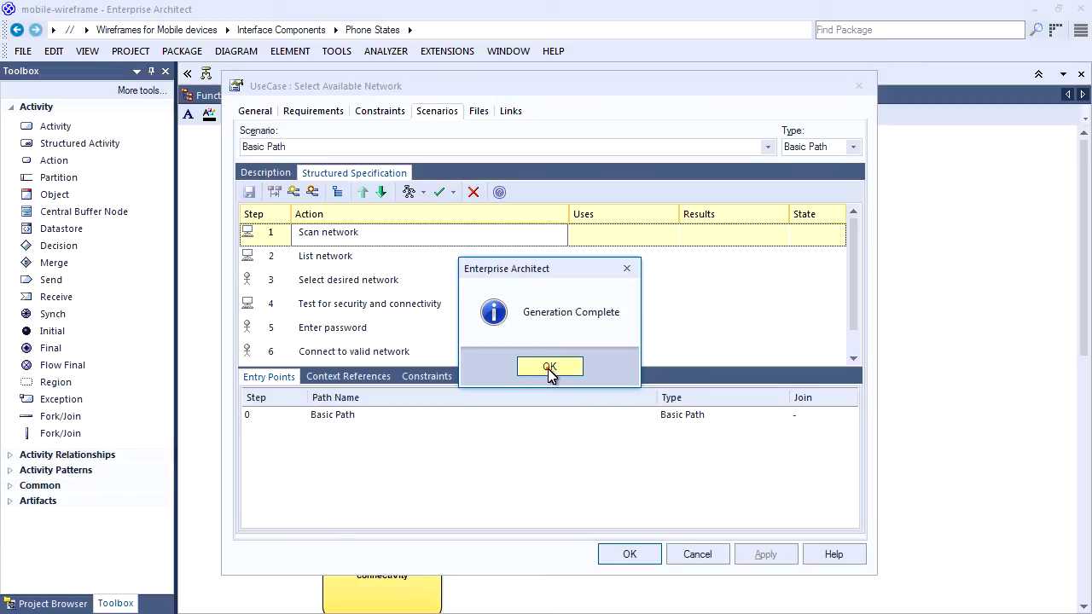
pyautogui.click(550, 369)
pyautogui.click(629, 554)
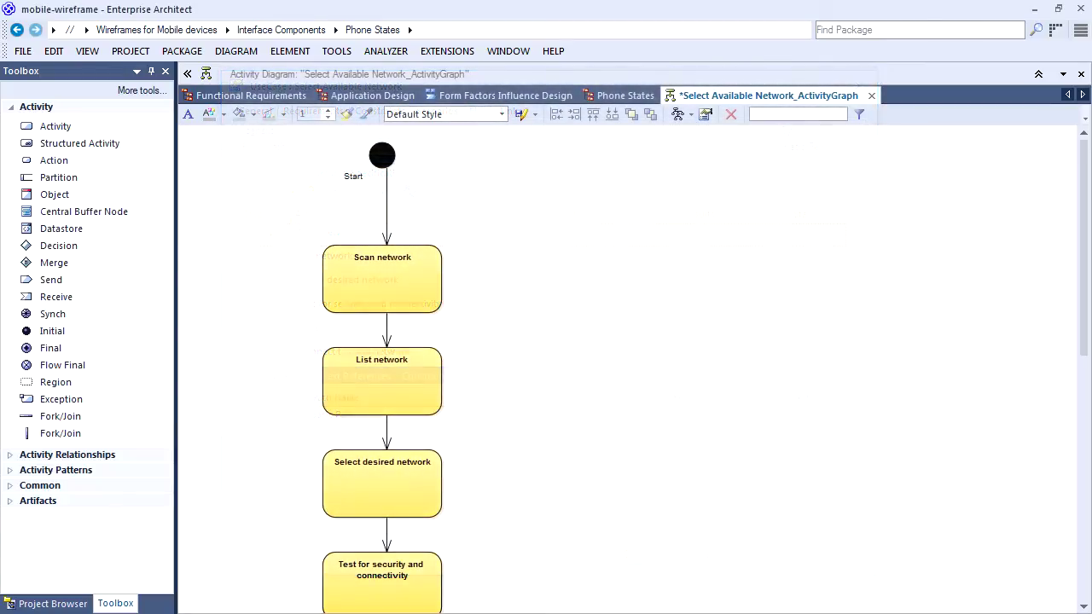
# Review the generated Select Available Network_ActivityGraph and save it.
pyautogui.scroll(-3, 651, 333)
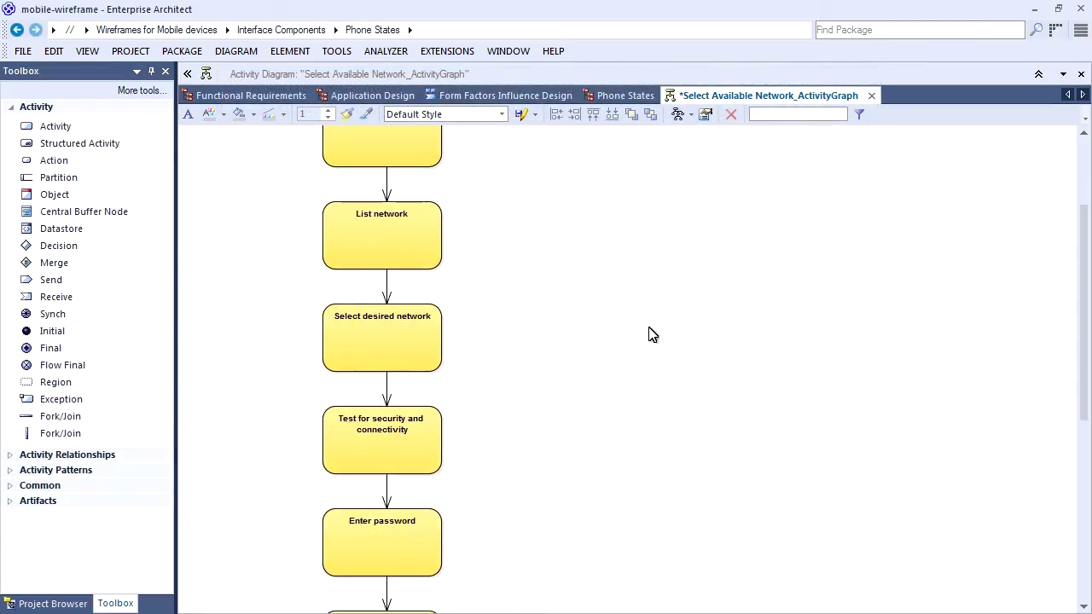
pyautogui.scroll(-5, 636, 351)
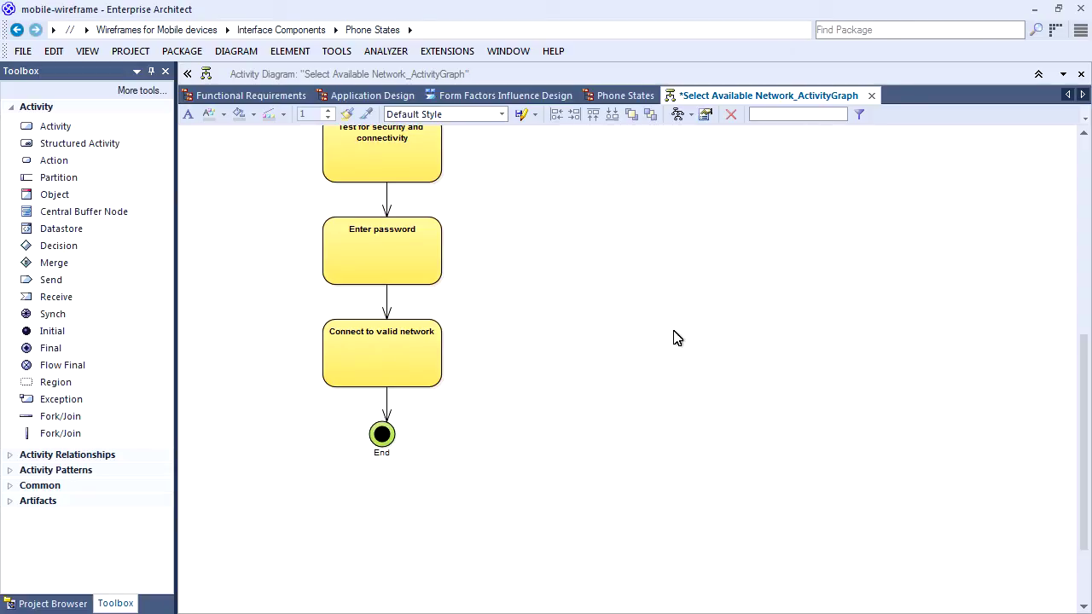
pyautogui.scroll(8, 689, 317)
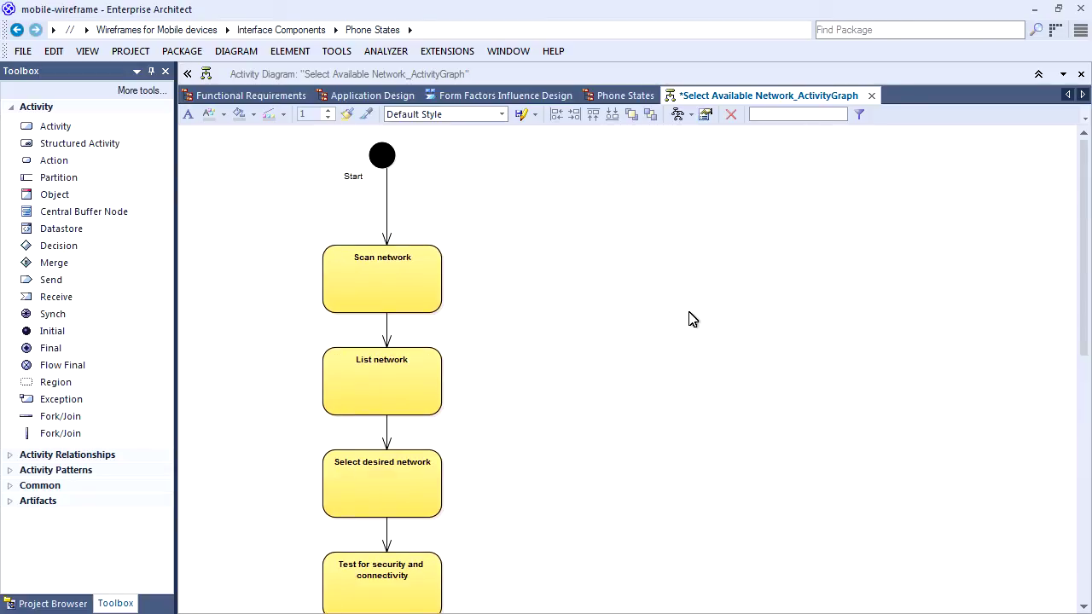
pyautogui.hotkey('ctrl', 's')
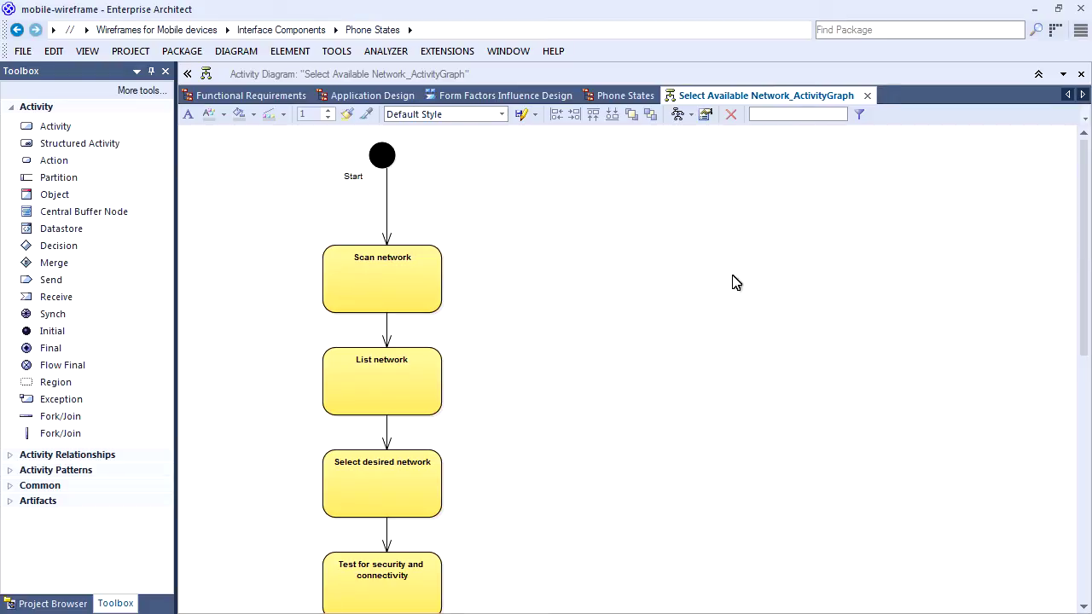
# Close the activity diagram and open the Website diagram under Interface Components > Web Page design.
pyautogui.click(867, 96)
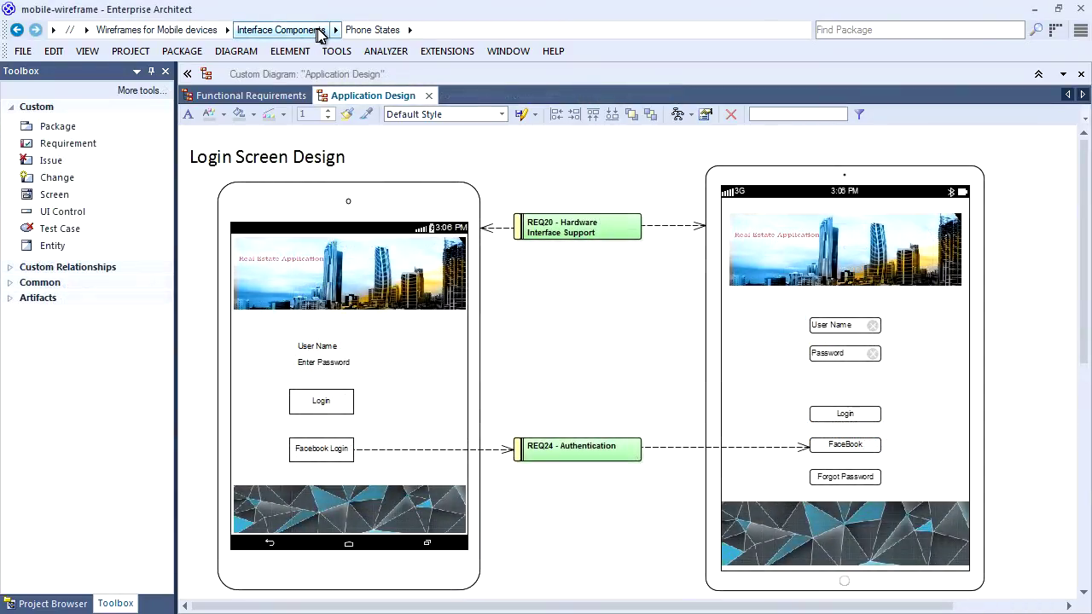
pyautogui.click(334, 30)
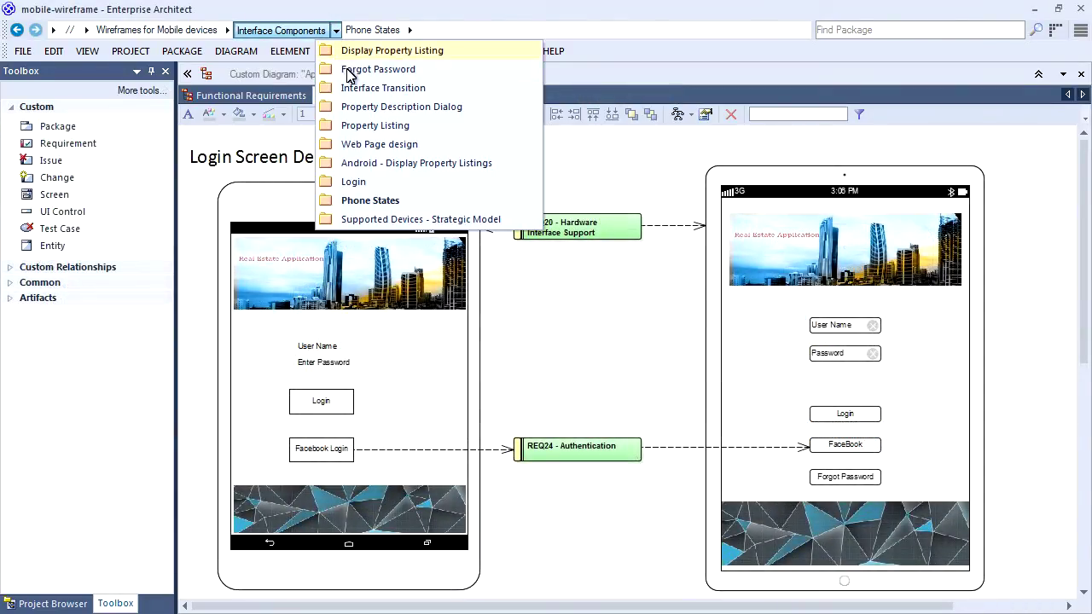
pyautogui.click(367, 146)
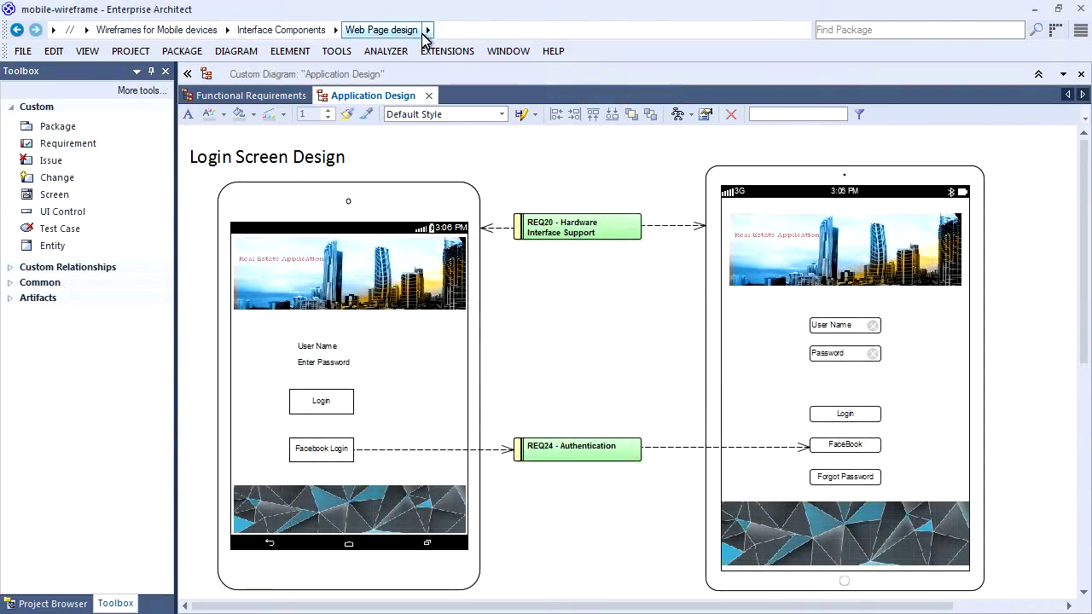
pyautogui.click(429, 30)
pyautogui.click(439, 51)
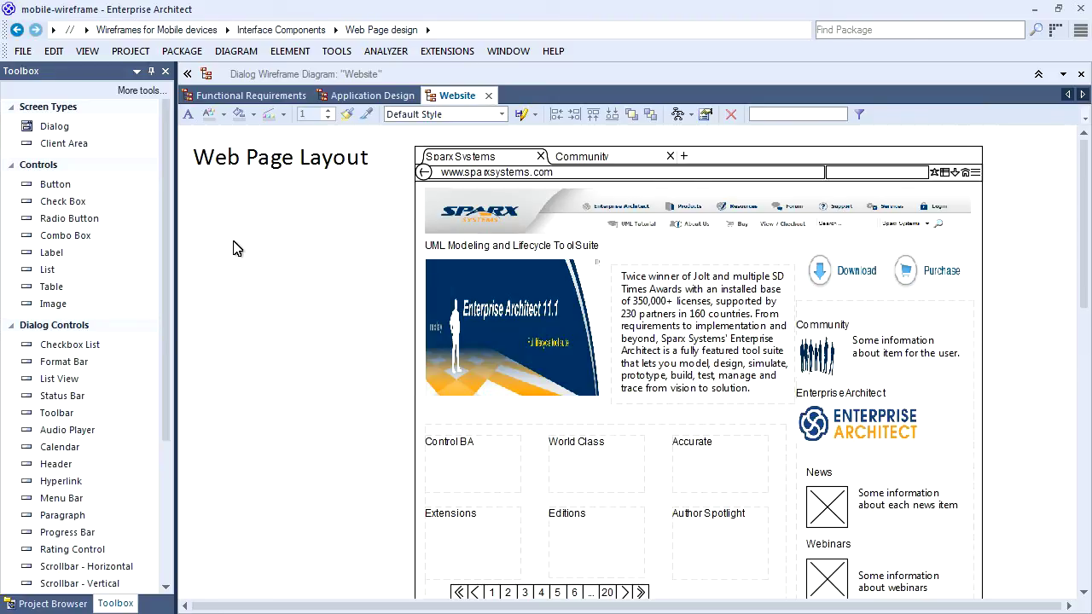
# Drop the skyscraper logo onto the page picture and paste 'Real estate company background' into the paragraph text.
pyautogui.click(476, 297)
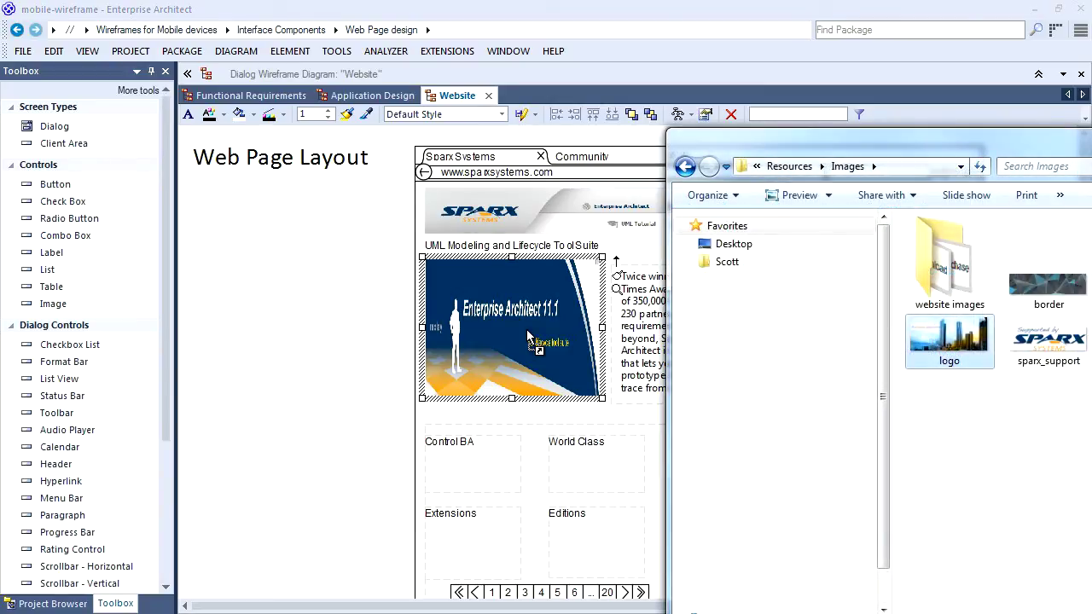
pyautogui.moveTo(528, 336); pyautogui.dragTo(528, 337)
pyautogui.click(683, 338)
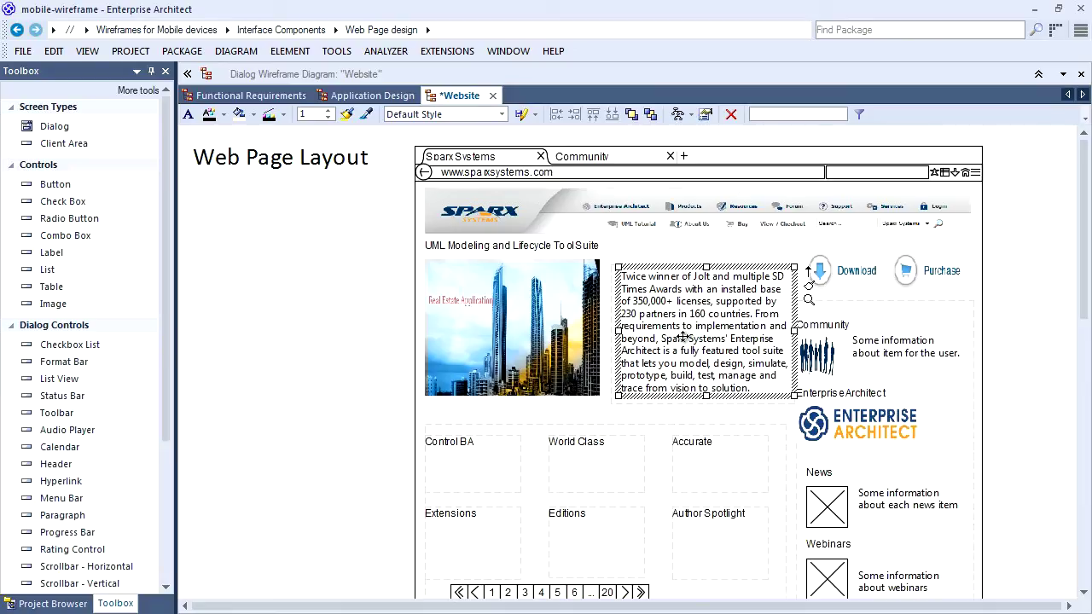
pyautogui.doubleClick(683, 338)
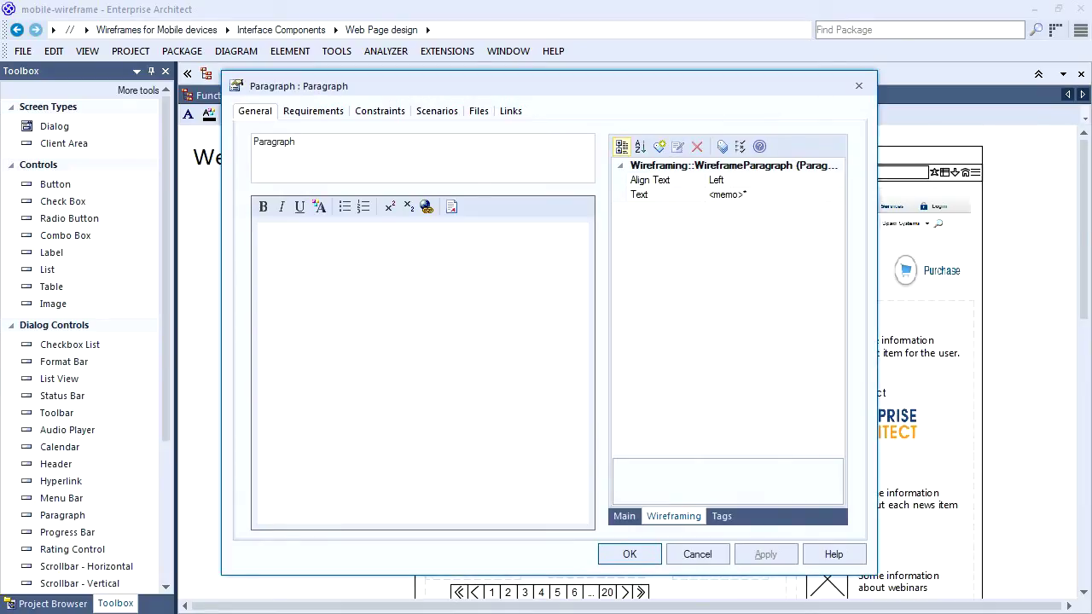
pyautogui.click(741, 196)
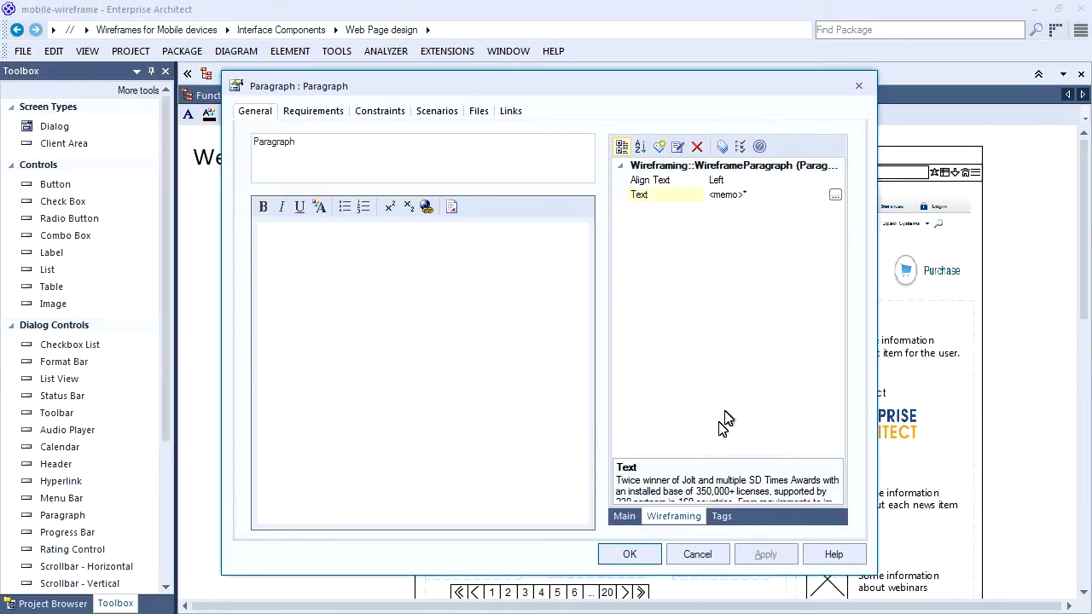
pyautogui.click(835, 195)
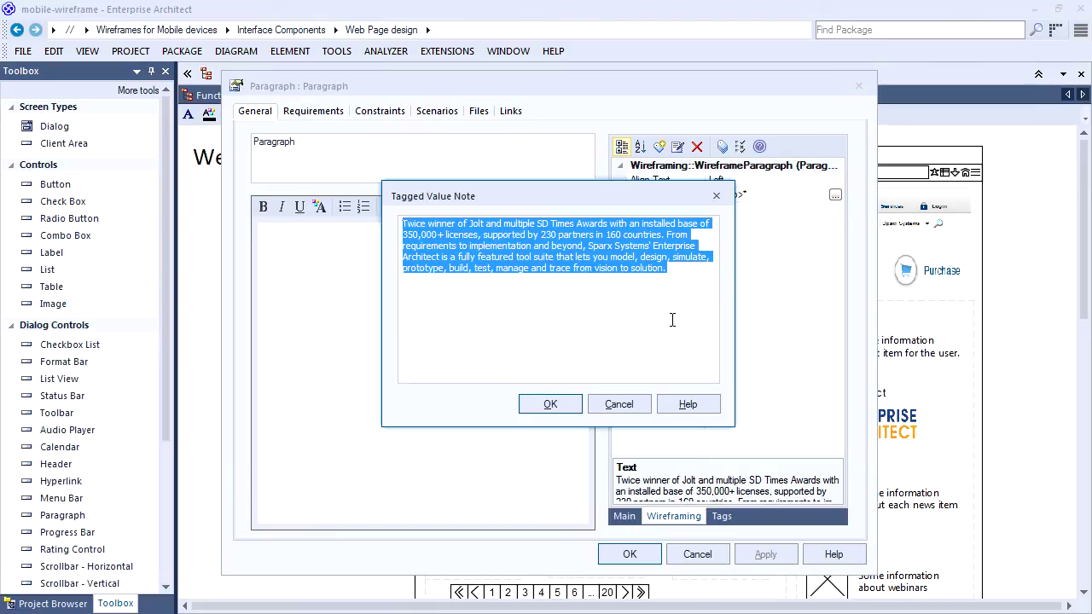
pyautogui.press('Delete')
pyautogui.hotkey('ctrl', 'z')
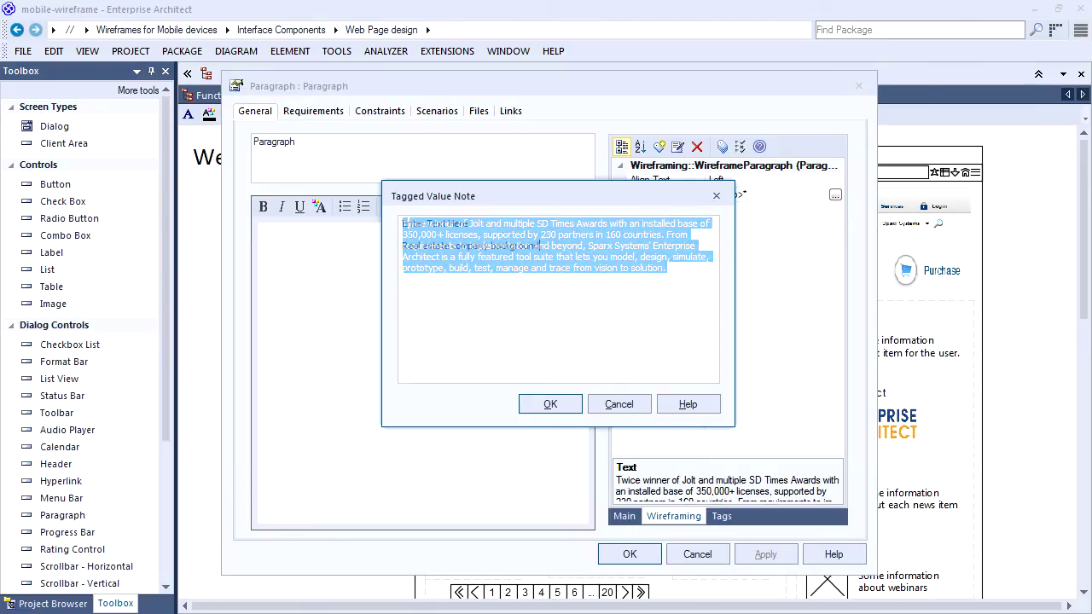
pyautogui.write('Enter Text Here  Real estate company background')
pyautogui.click(559, 407)
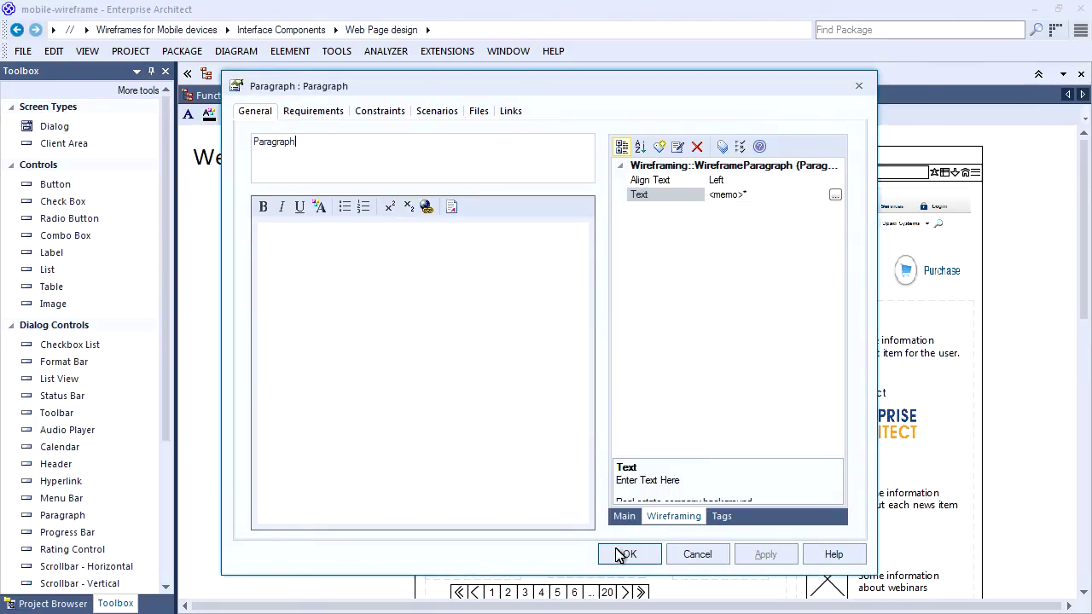
pyautogui.click(622, 555)
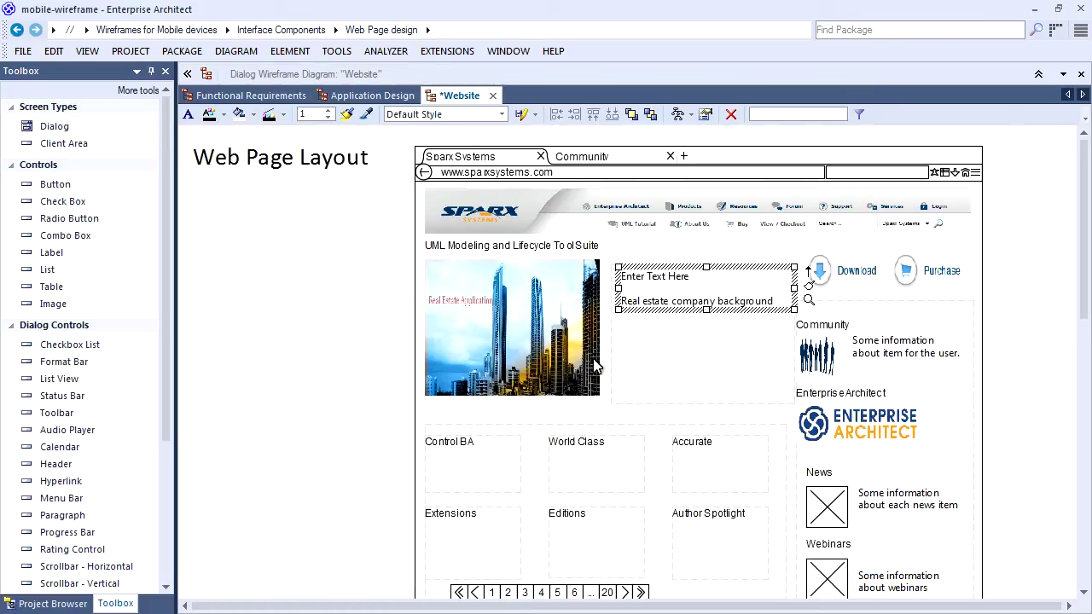
# Delete the header banner, the Download button and the Purchase button from the page.
pyautogui.click(573, 212)
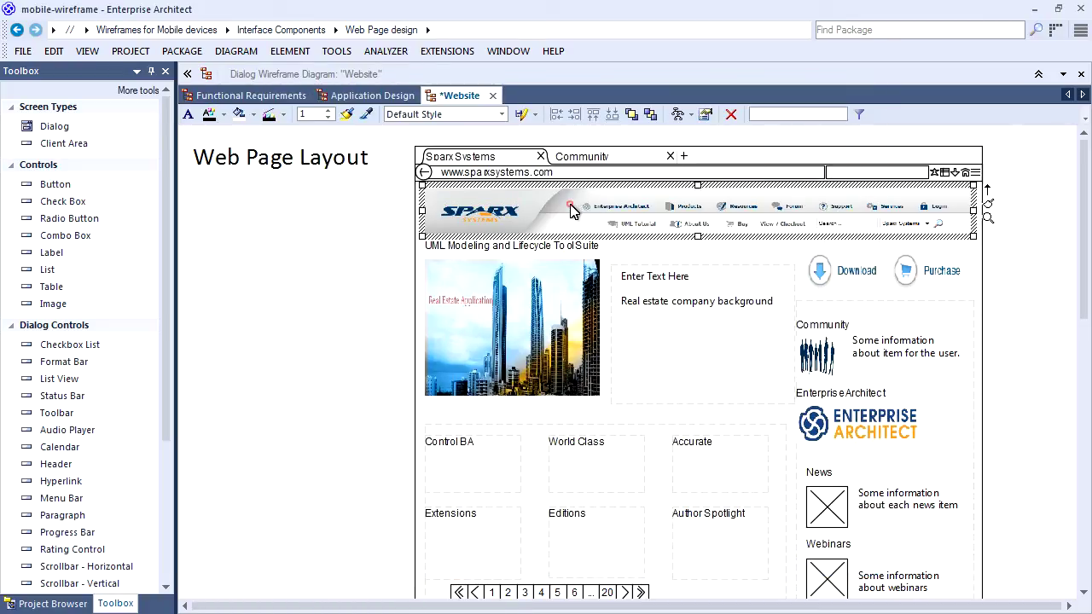
pyautogui.press('Delete')
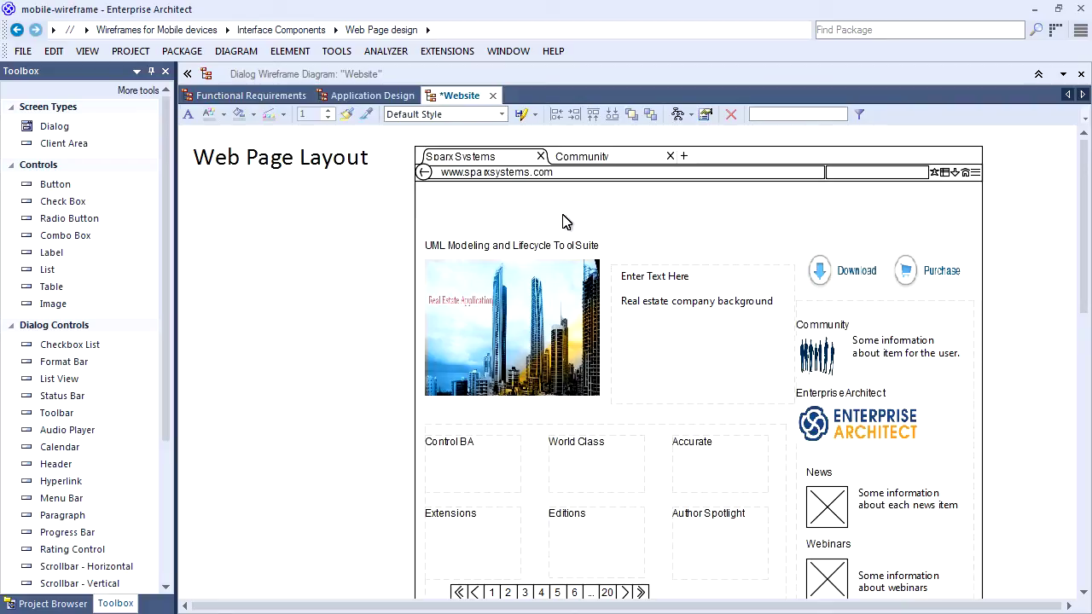
pyautogui.click(837, 271)
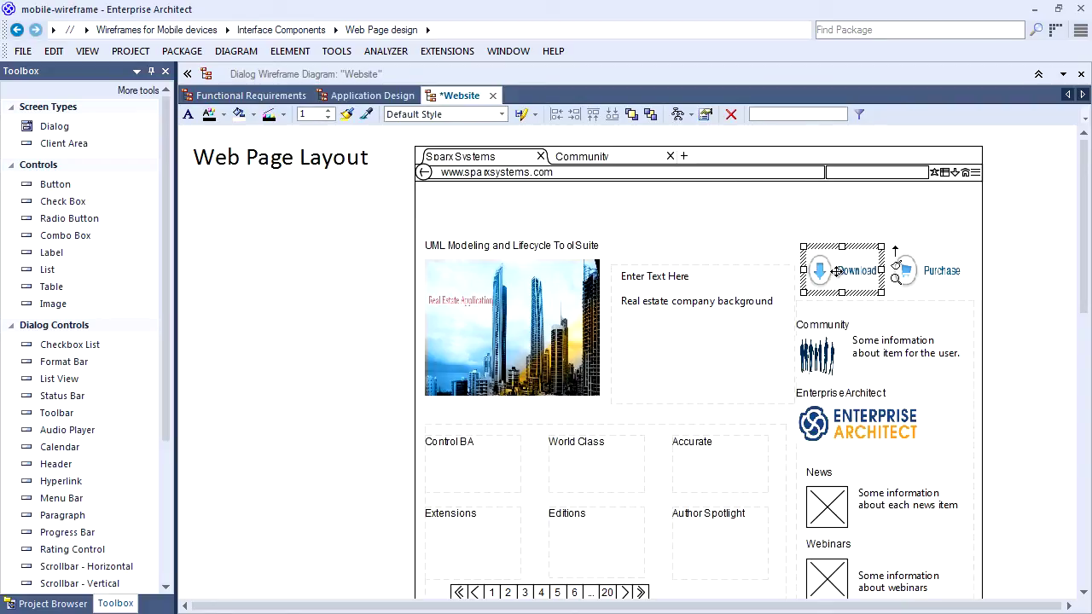
pyautogui.press('Delete')
pyautogui.click(929, 269)
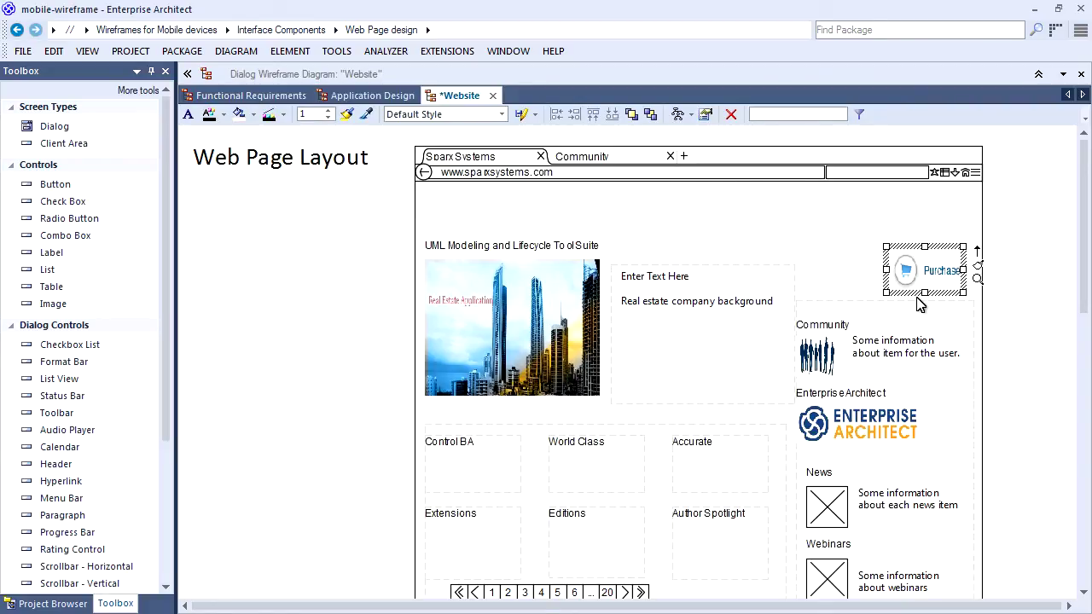
pyautogui.press('Delete')
pyautogui.click(908, 305)
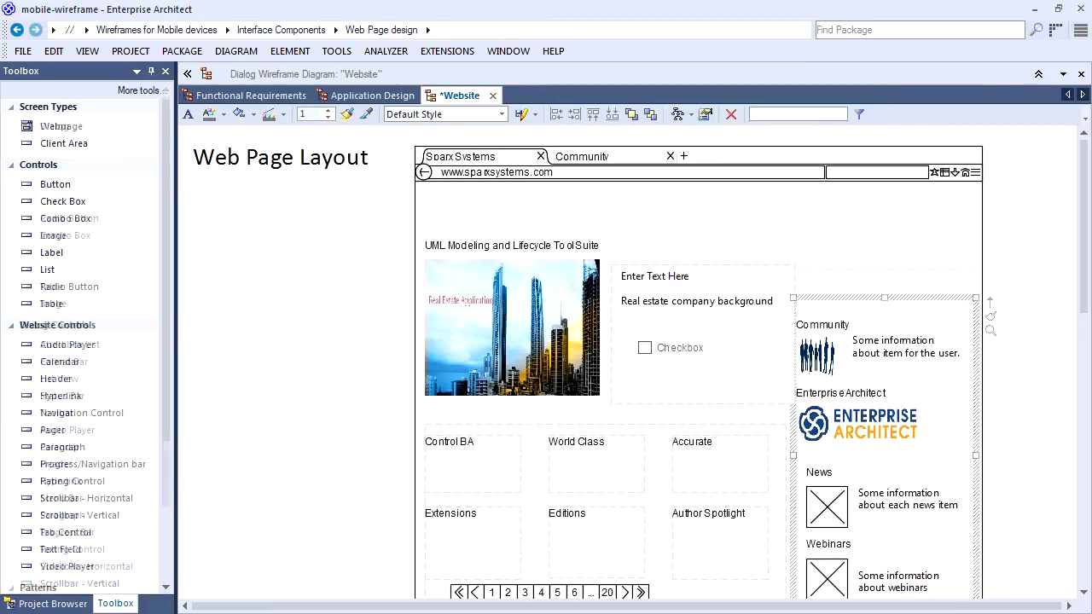
pyautogui.doubleClick(488, 175)
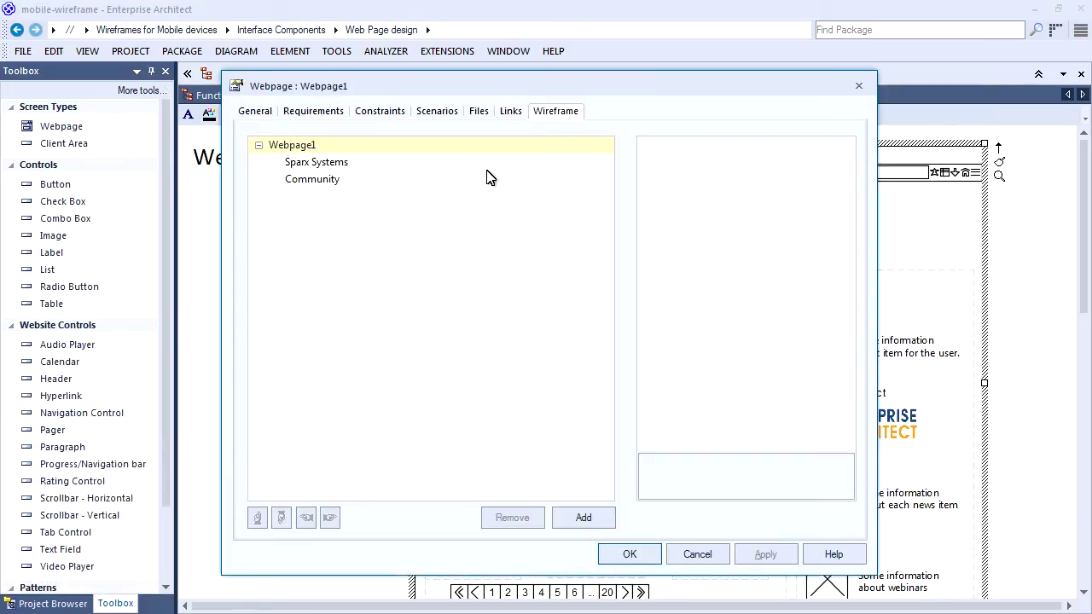
pyautogui.click(348, 166)
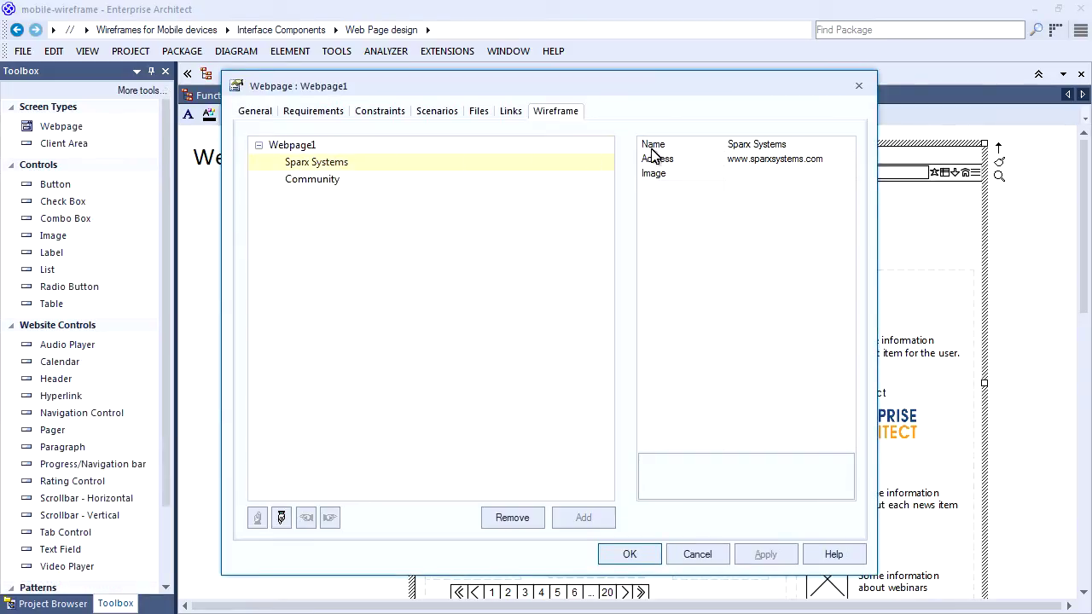
pyautogui.click(772, 147)
pyautogui.click(790, 143)
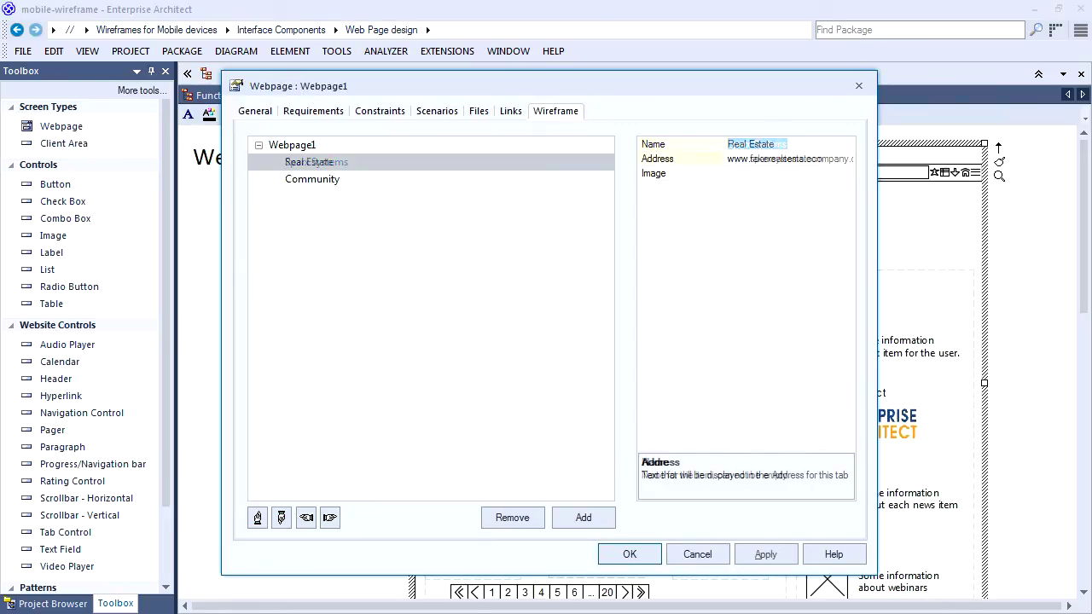
pyautogui.click(648, 550)
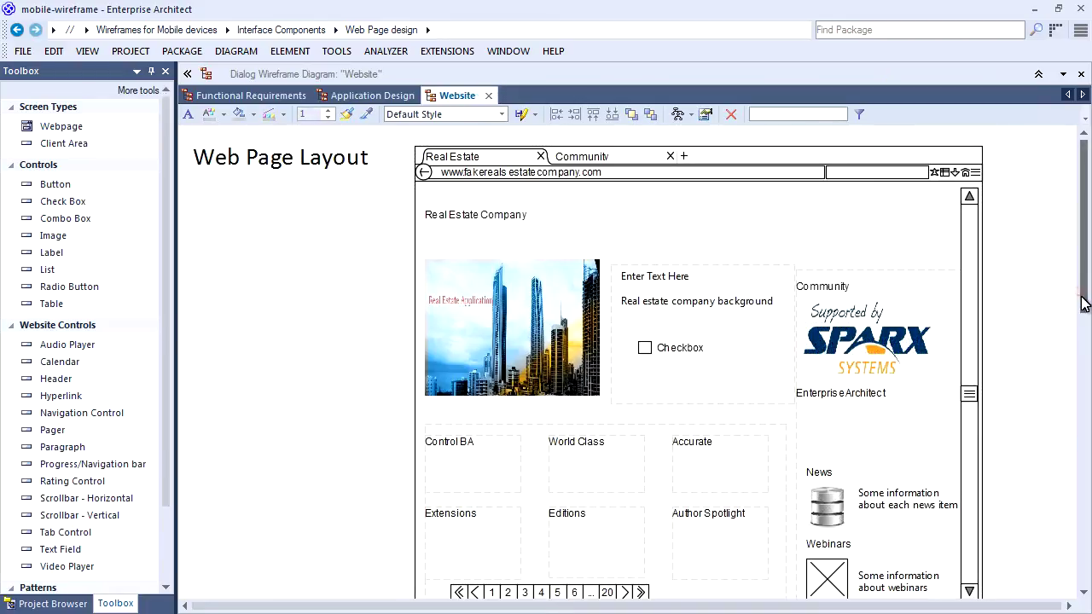
pyautogui.click(489, 95)
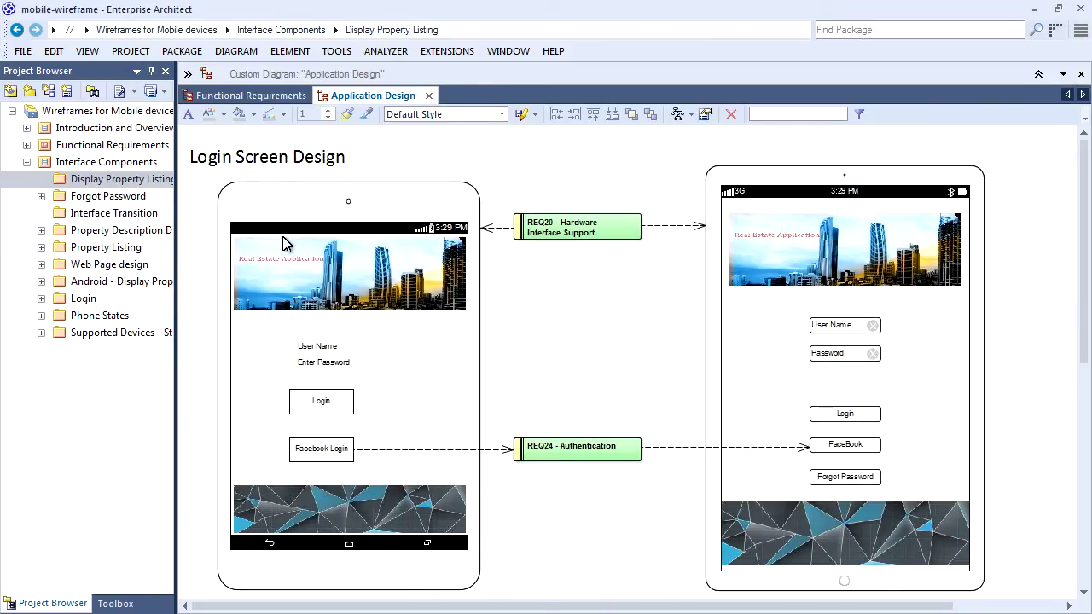
# Create a new Android Wireframe diagram in the Display Property Listing package.
pyautogui.click(146, 178)
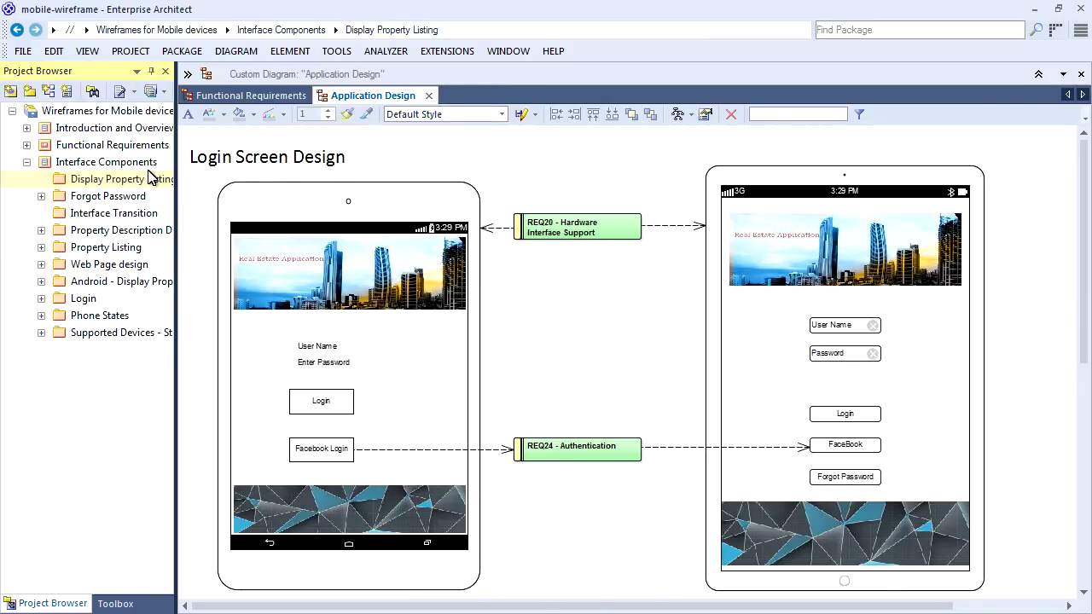
pyautogui.click(48, 90)
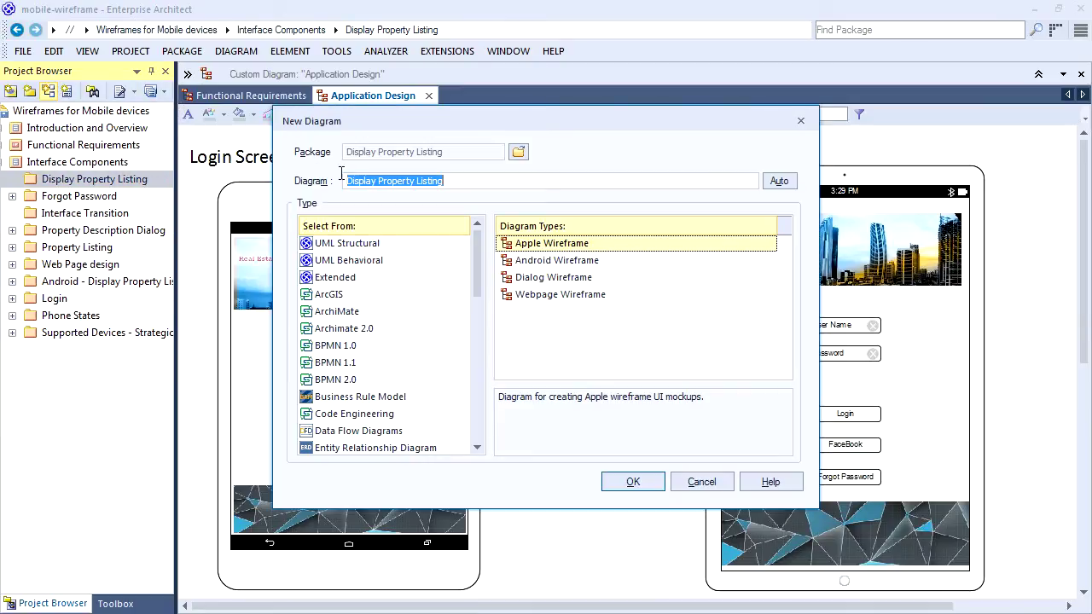
pyautogui.click(571, 261)
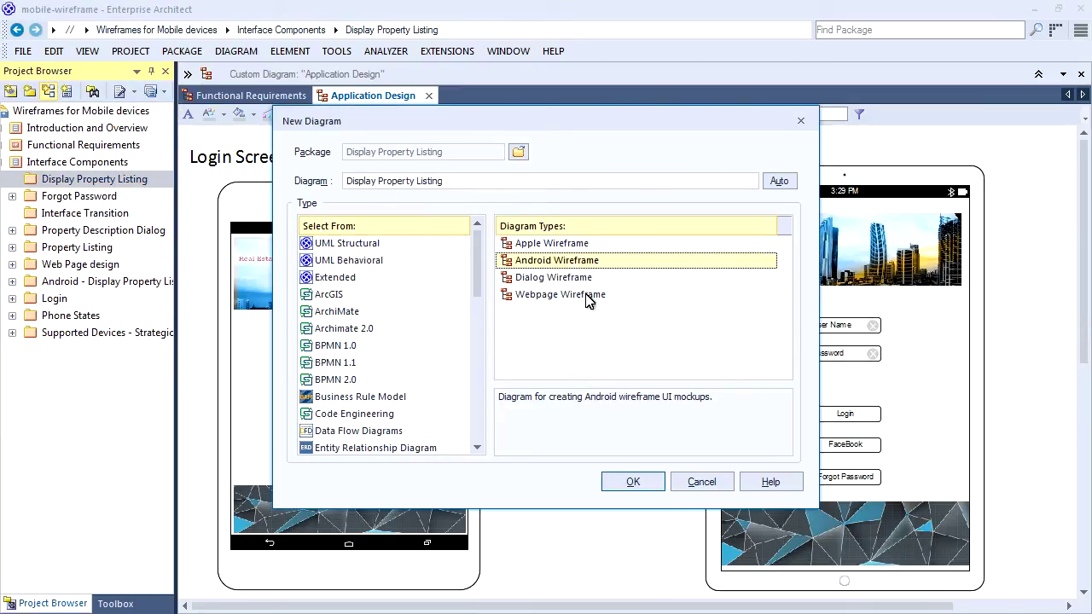
pyautogui.click(629, 481)
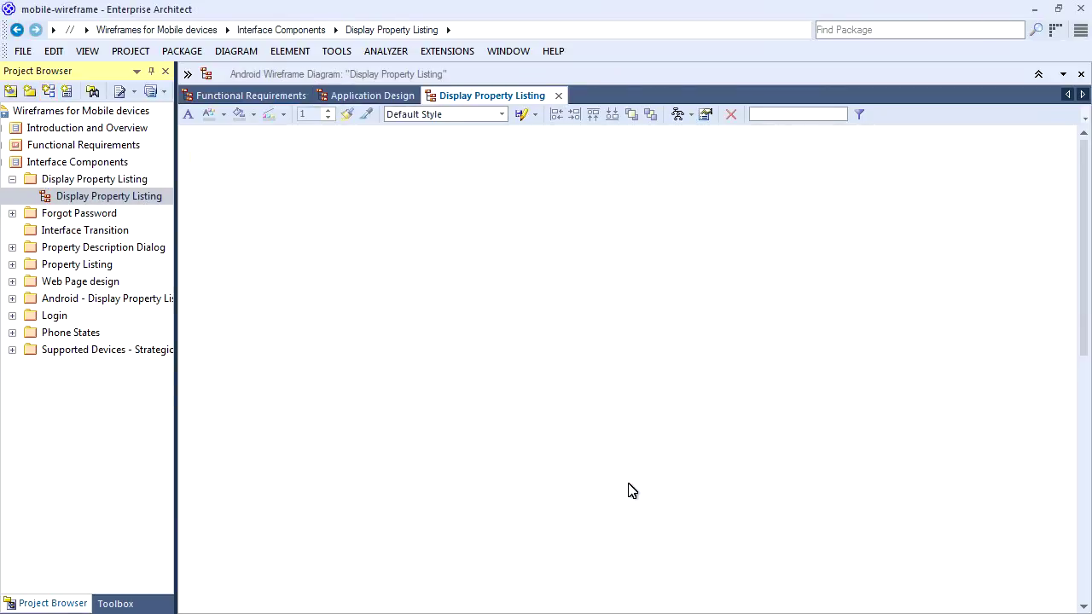
# Add a portrait Android tablet named DisplayPropertyVideo to the diagram.
pyautogui.click(116, 603)
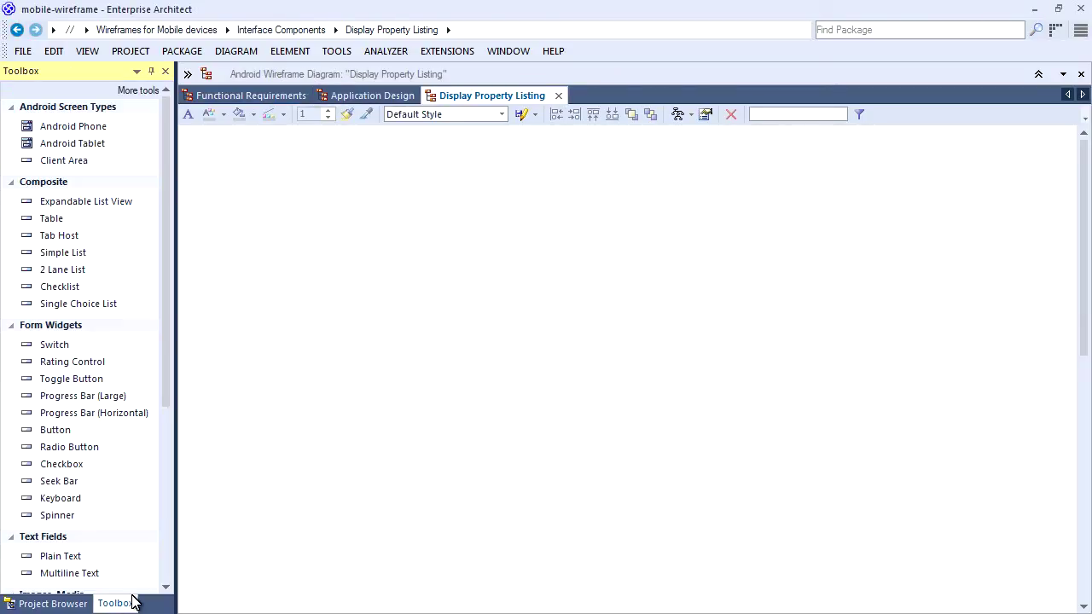
pyautogui.moveTo(99, 145); pyautogui.dragTo(333, 196)
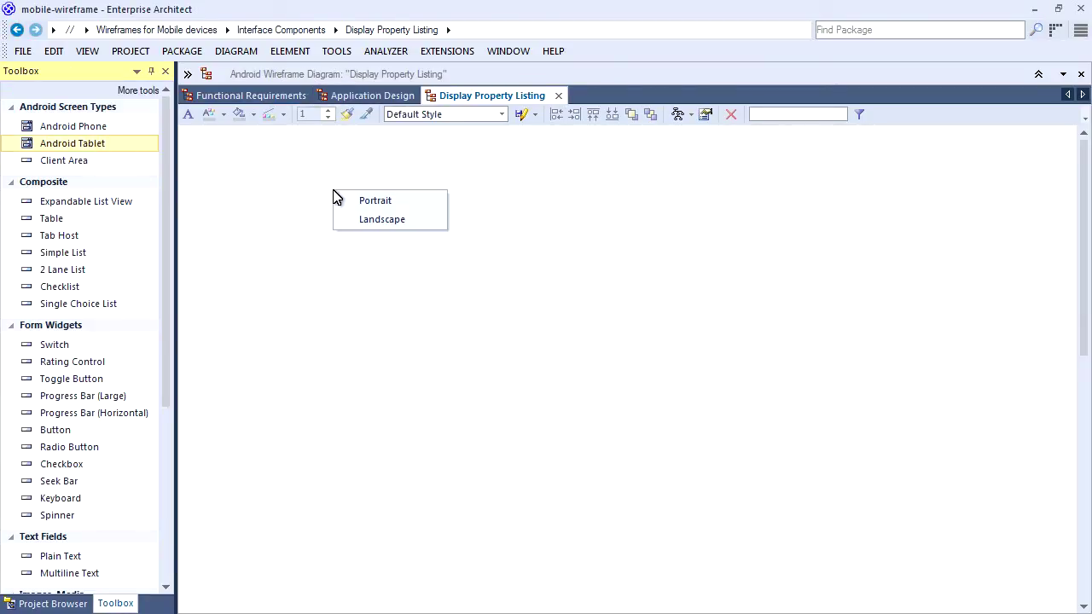
pyautogui.click(364, 203)
pyautogui.write('DisplayPropertyVideo')
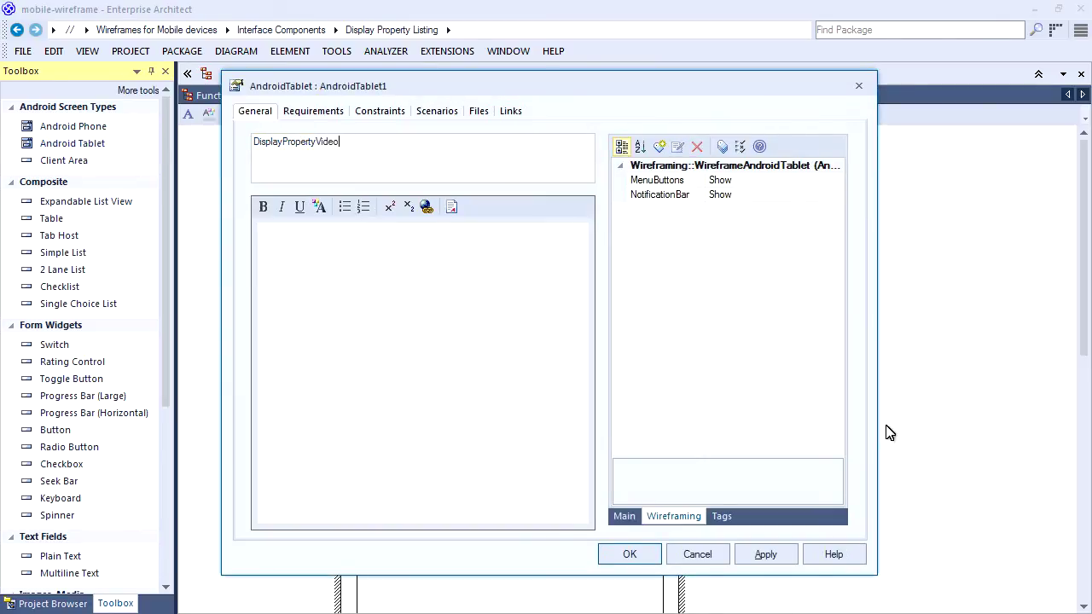
pyautogui.click(631, 554)
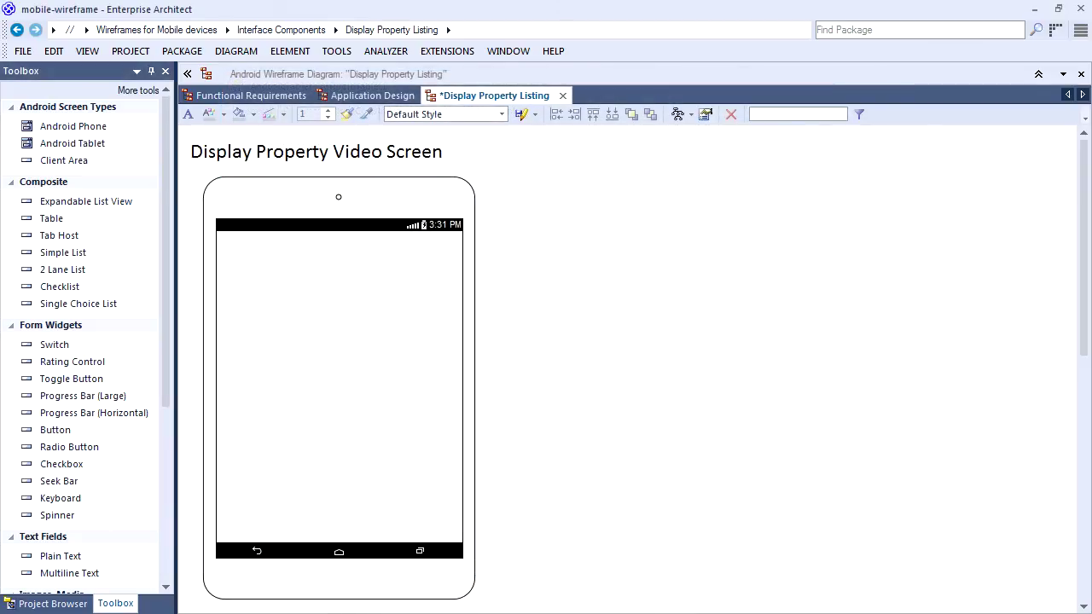
# Place a three-tab control named TabControlForMultimedia on the tablet with a video player in Tab1.
pyautogui.click(60, 236)
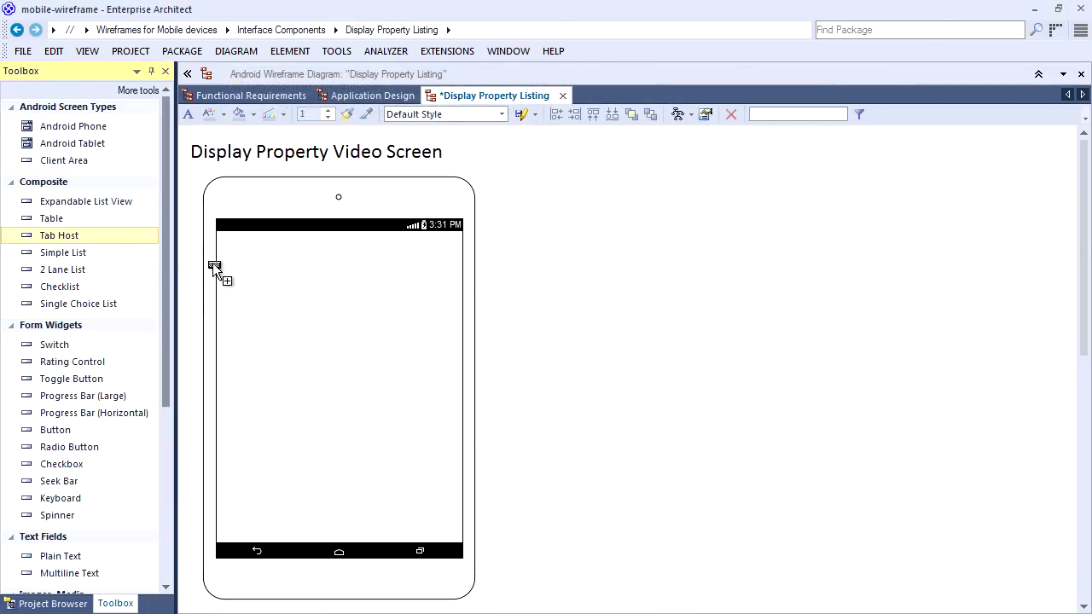
pyautogui.click(266, 278)
pyautogui.press('End')
pyautogui.write('ForMultimedia')
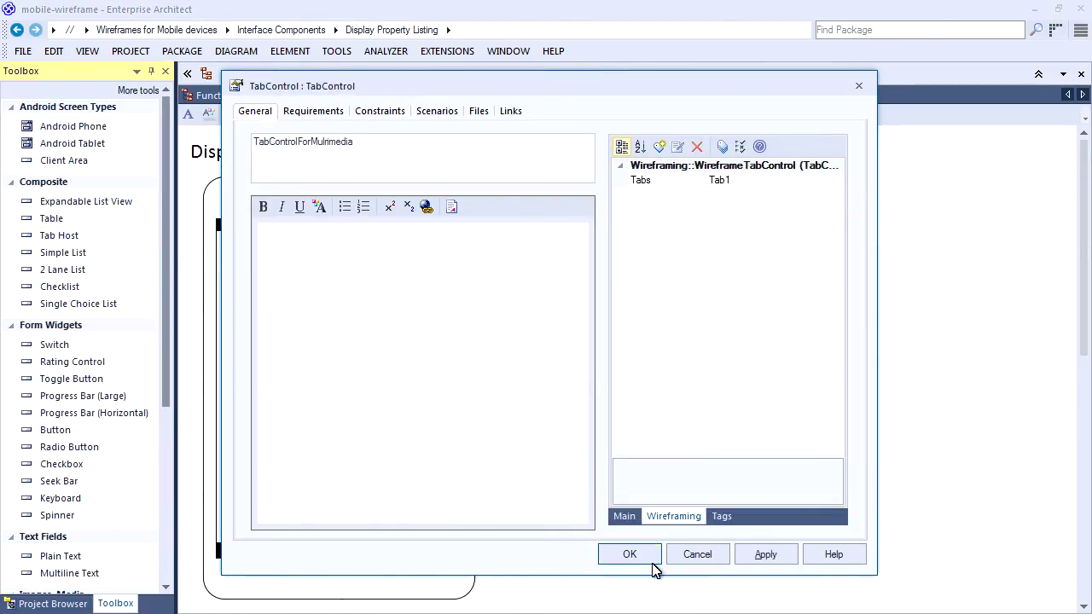
pyautogui.click(629, 554)
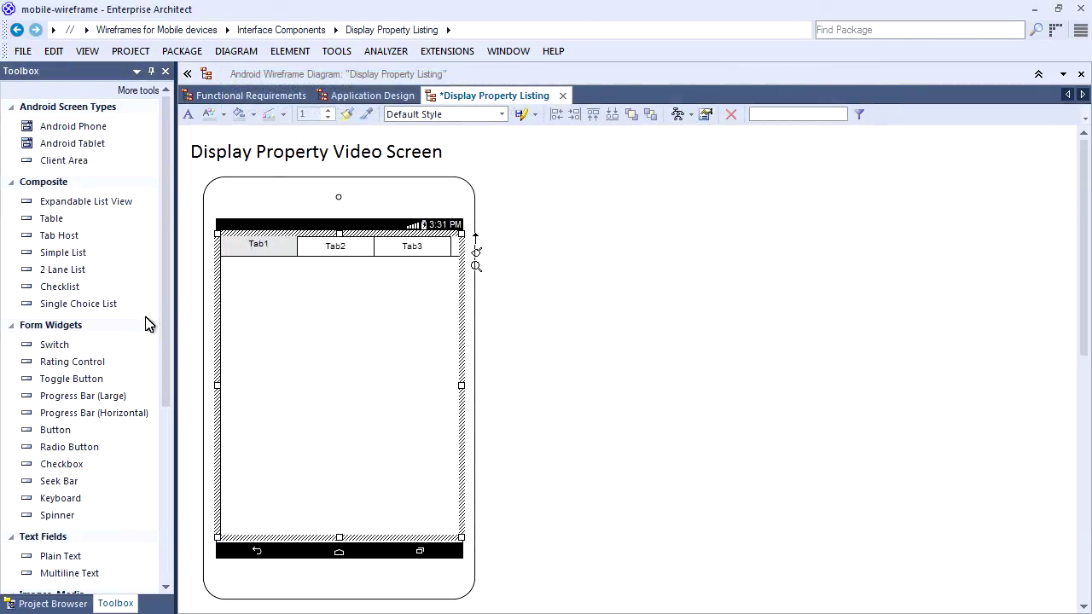
pyautogui.moveTo(161, 324); pyautogui.dragTo(316, 362)
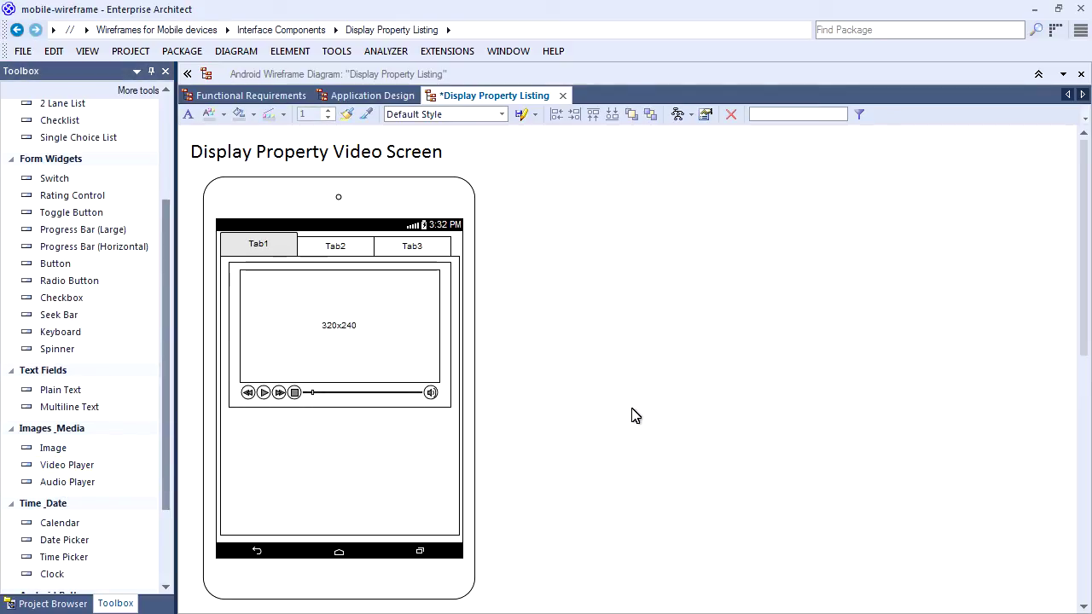
pyautogui.click(316, 237)
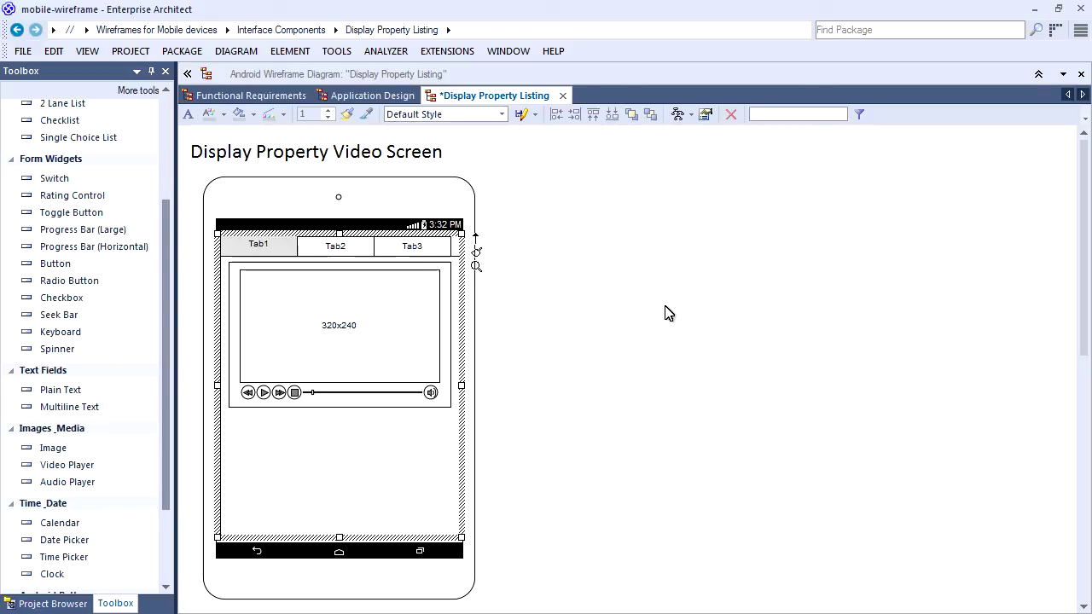
# Make Tab2 the active tab of the second screen's tab control.
pyautogui.click(665, 313)
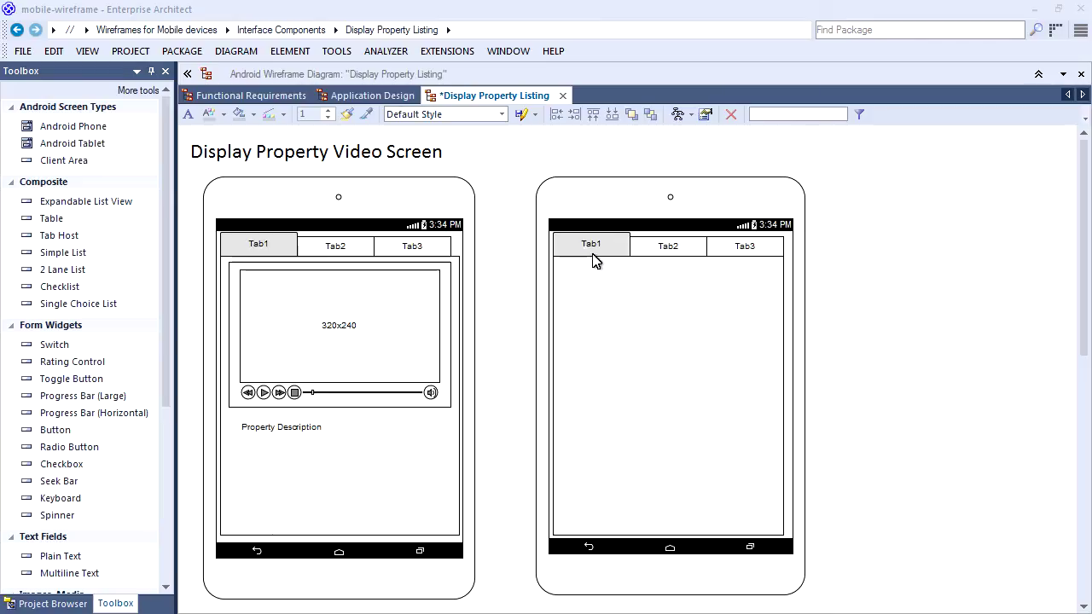
pyautogui.doubleClick(665, 246)
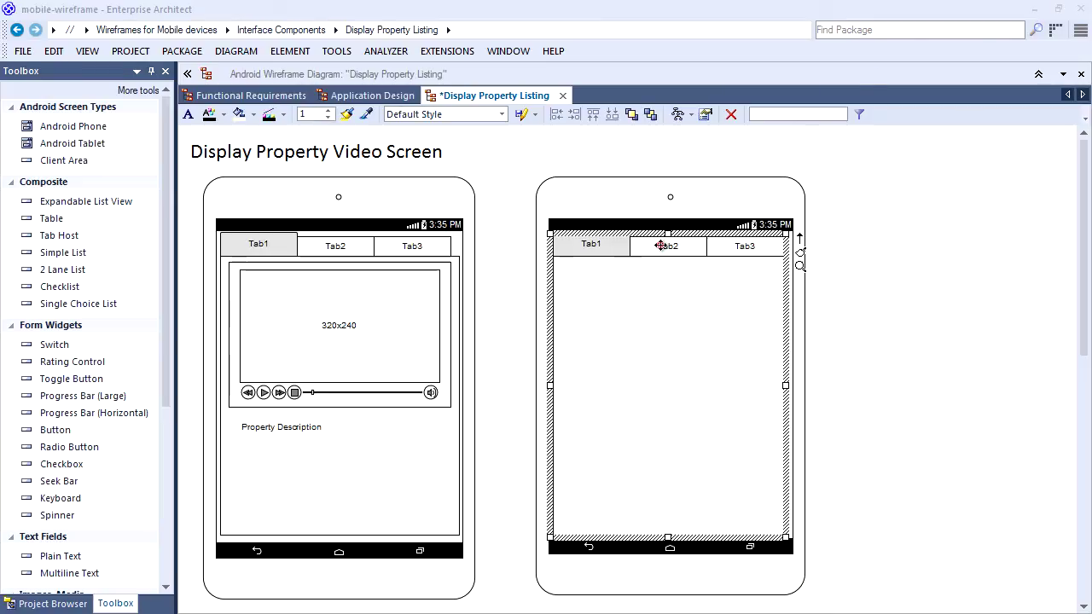
pyautogui.click(826, 181)
pyautogui.click(835, 181)
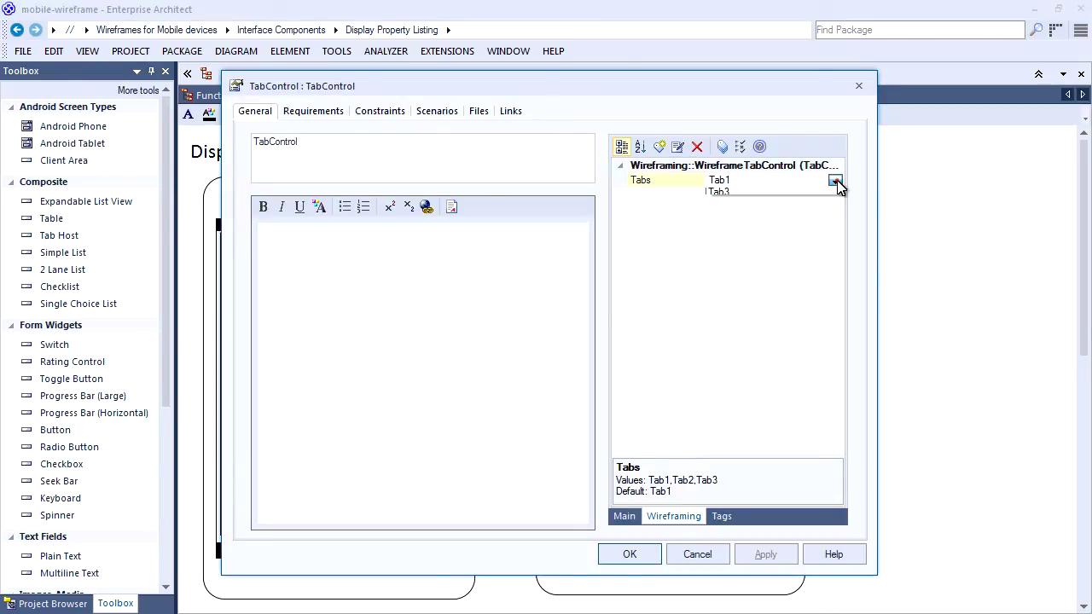
pyautogui.click(807, 207)
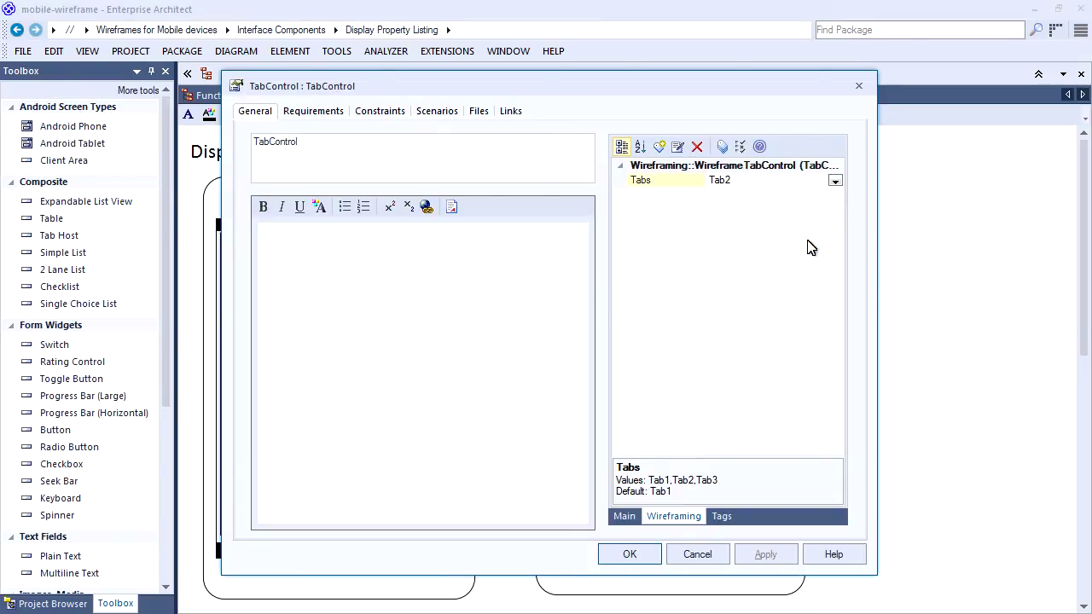
pyautogui.click(630, 555)
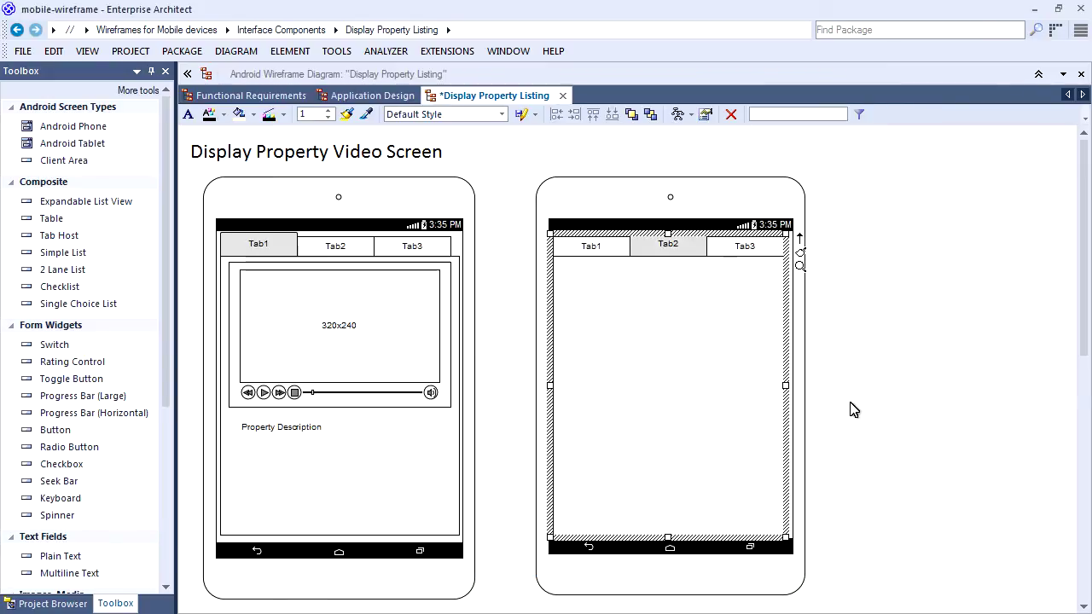
pyautogui.click(920, 349)
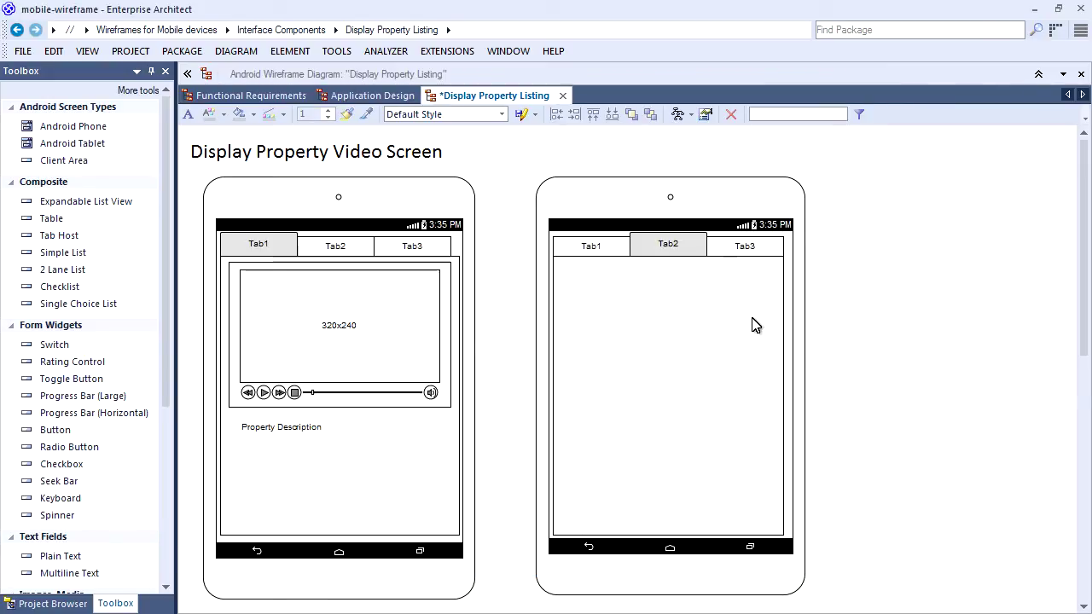
# Add a 'Schedule Property Inspection' text label to the second screen's tab area.
pyautogui.scroll(-1, 163, 319)
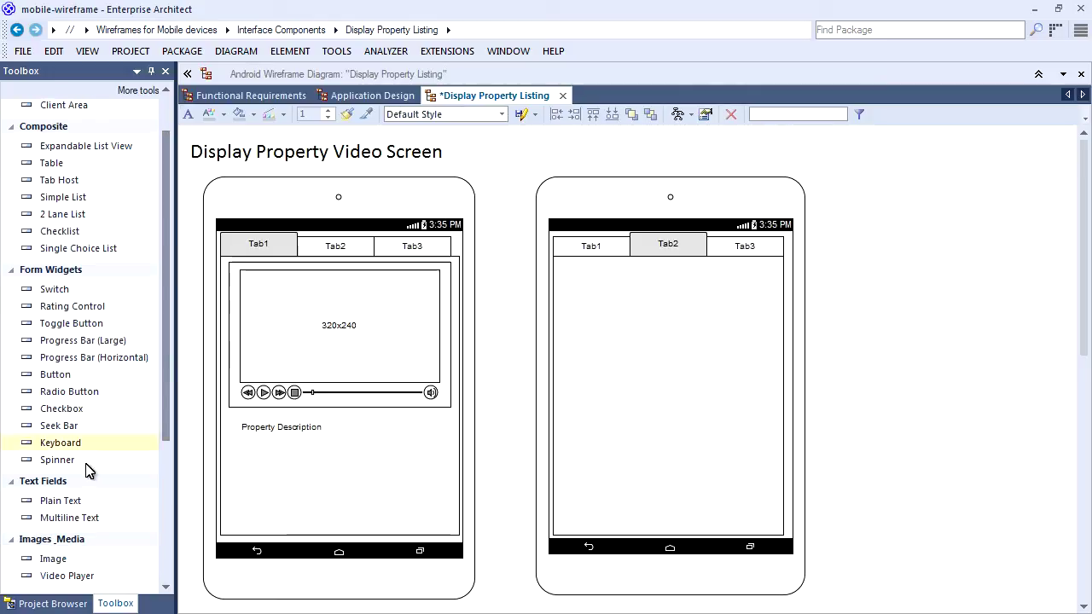
pyautogui.moveTo(44, 503); pyautogui.dragTo(593, 406)
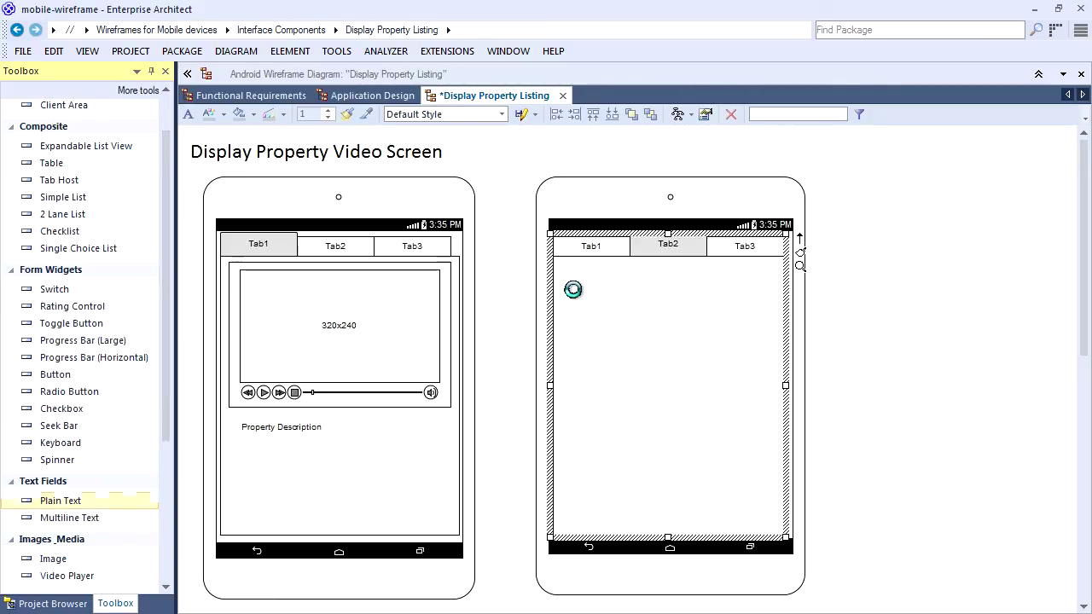
pyautogui.write('Schedule Property Inspection')
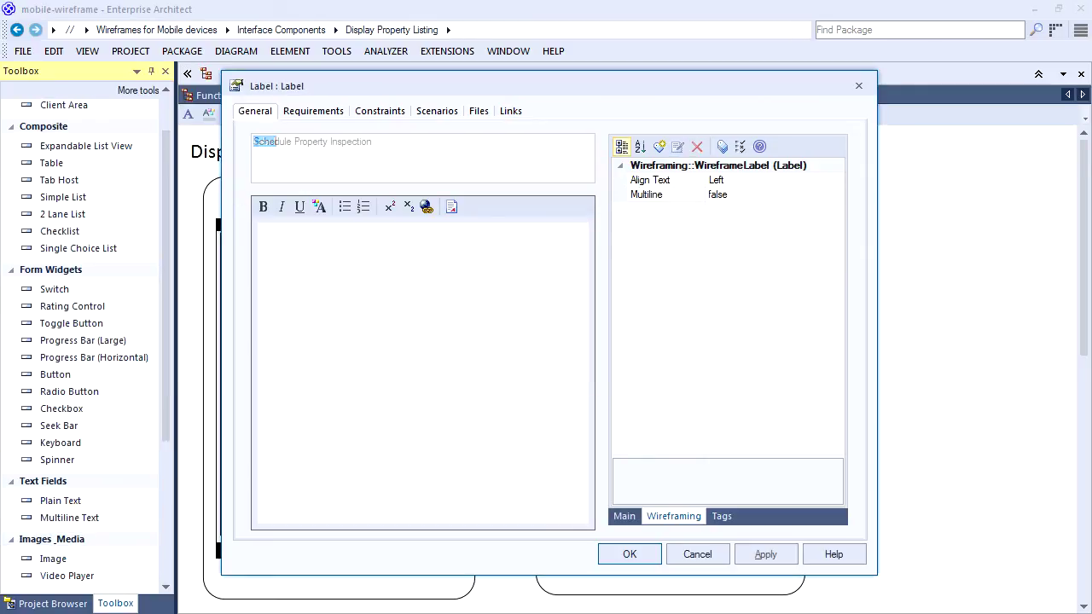
pyautogui.click(630, 555)
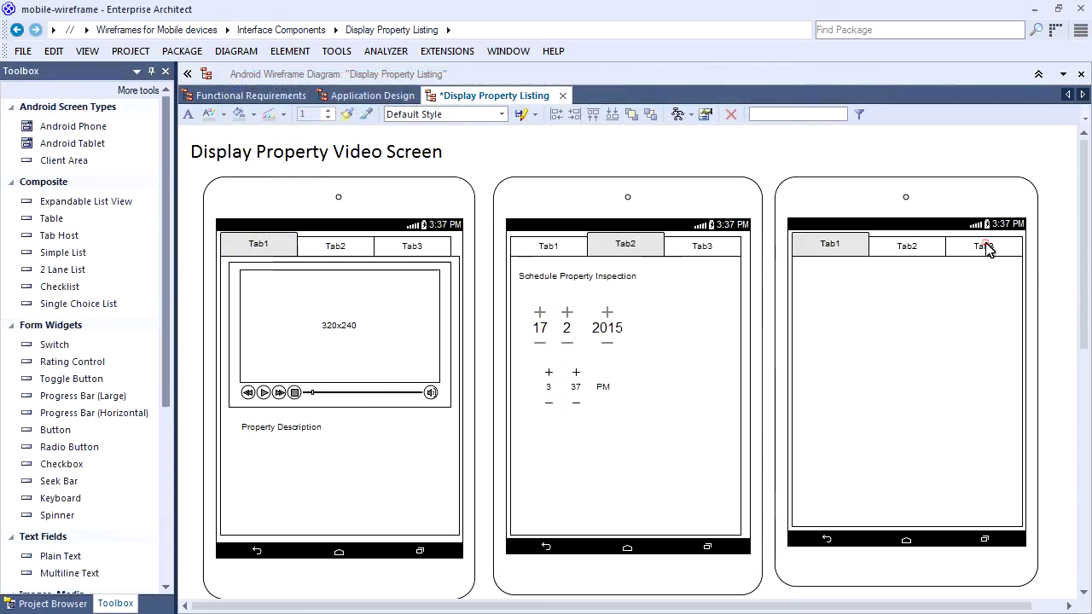
# Make Tab3 the active tab of the third screen's tab control.
pyautogui.doubleClick(983, 247)
pyautogui.click(823, 186)
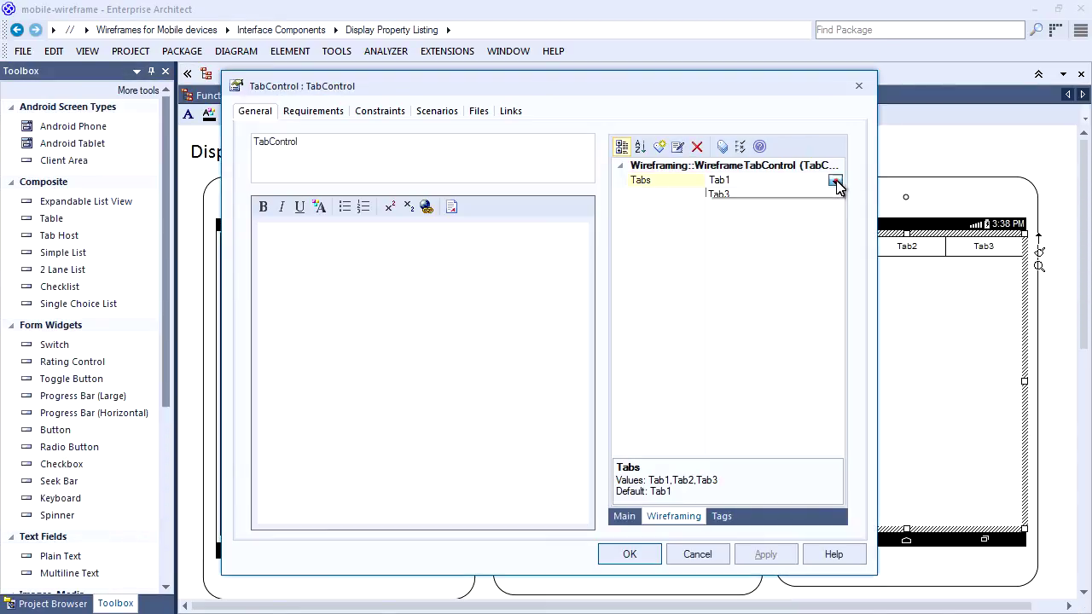
pyautogui.click(835, 181)
pyautogui.click(795, 214)
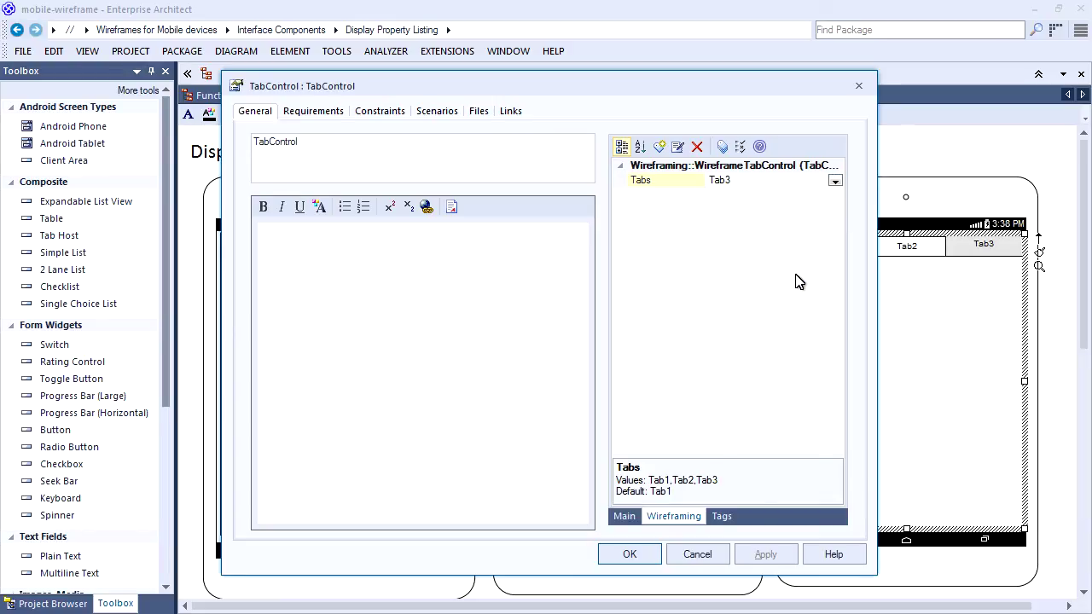
pyautogui.click(644, 556)
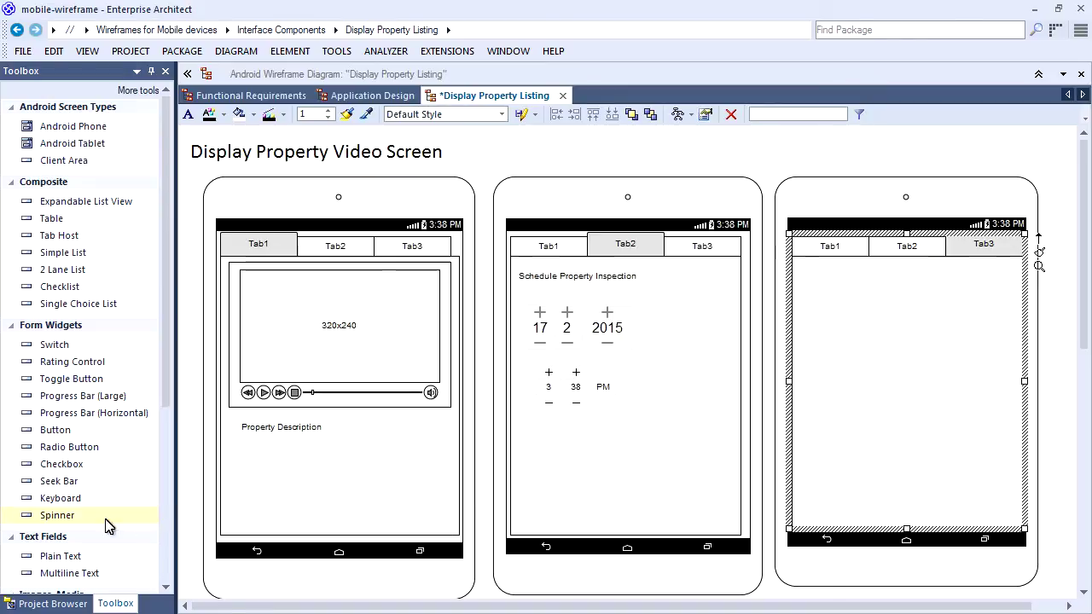
# Place a plain text label at the top of Tab3, then save and close the diagram.
pyautogui.click(96, 560)
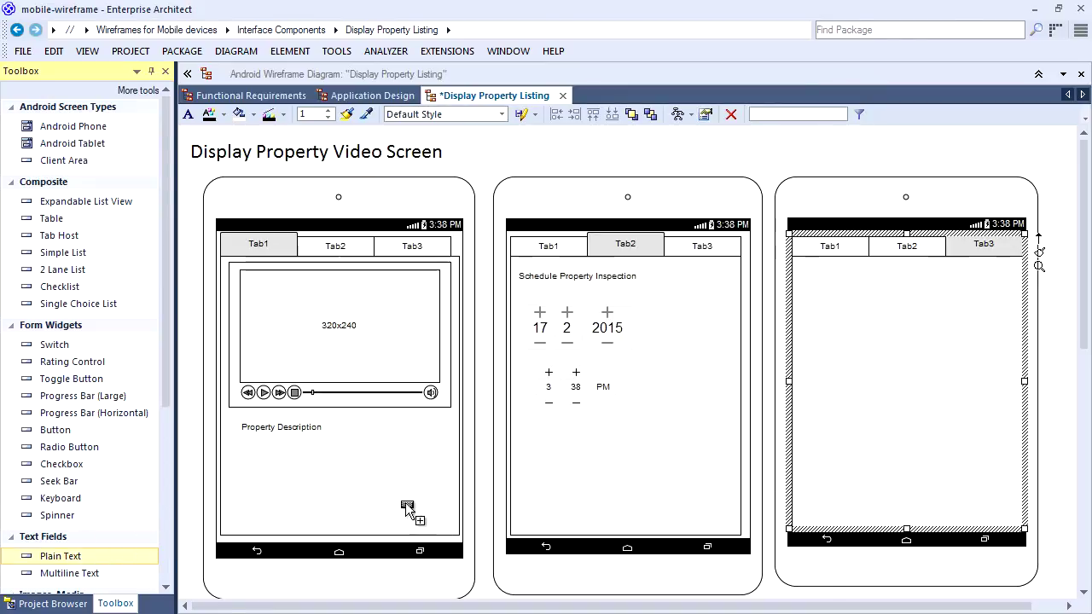
pyautogui.click(805, 273)
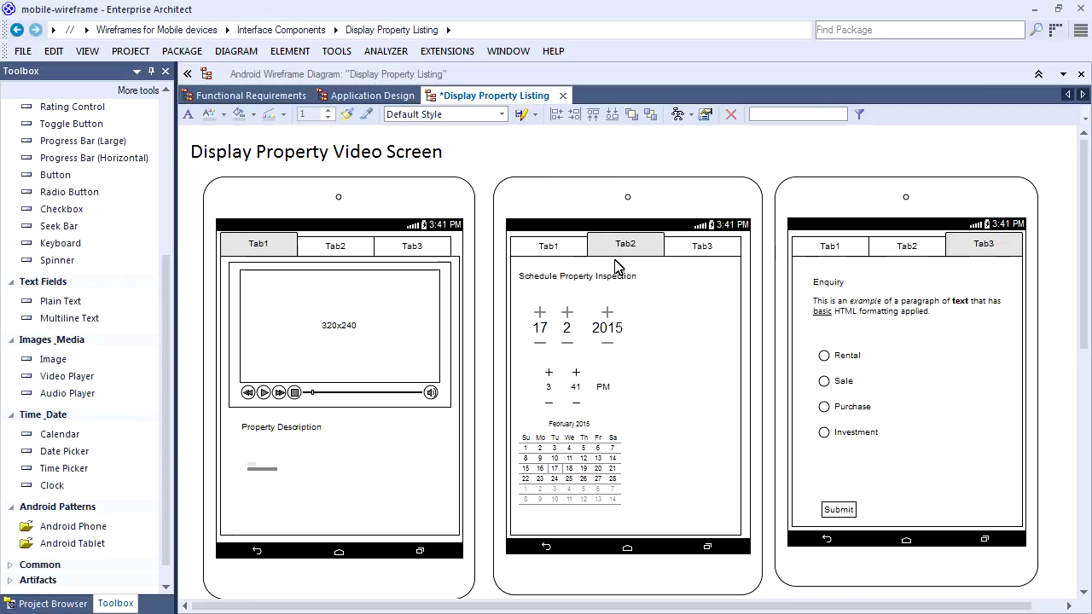
pyautogui.hotkey('ctrl', 's')
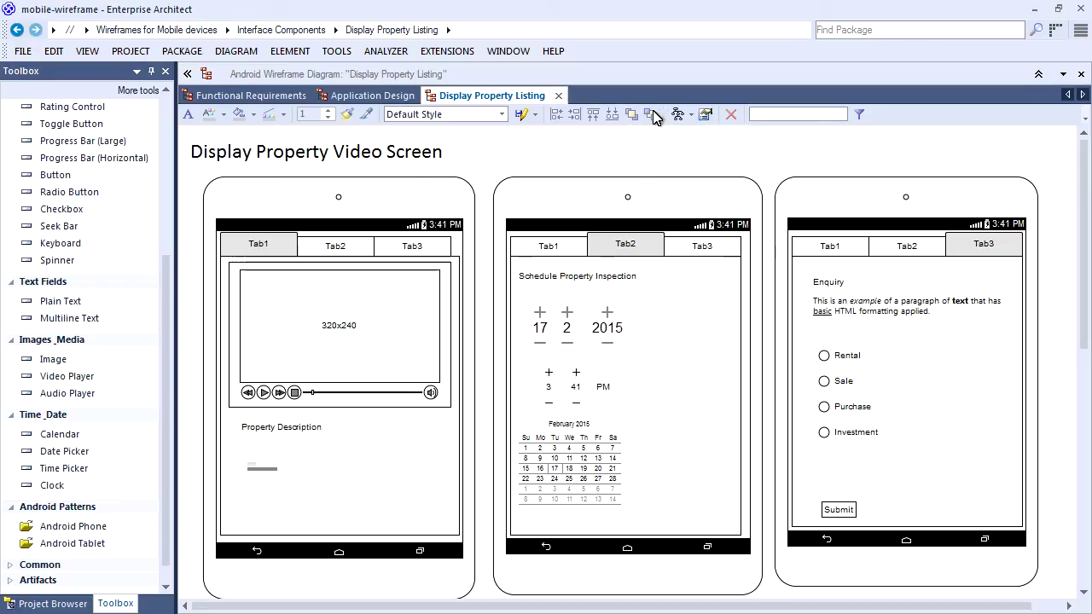
pyautogui.click(558, 95)
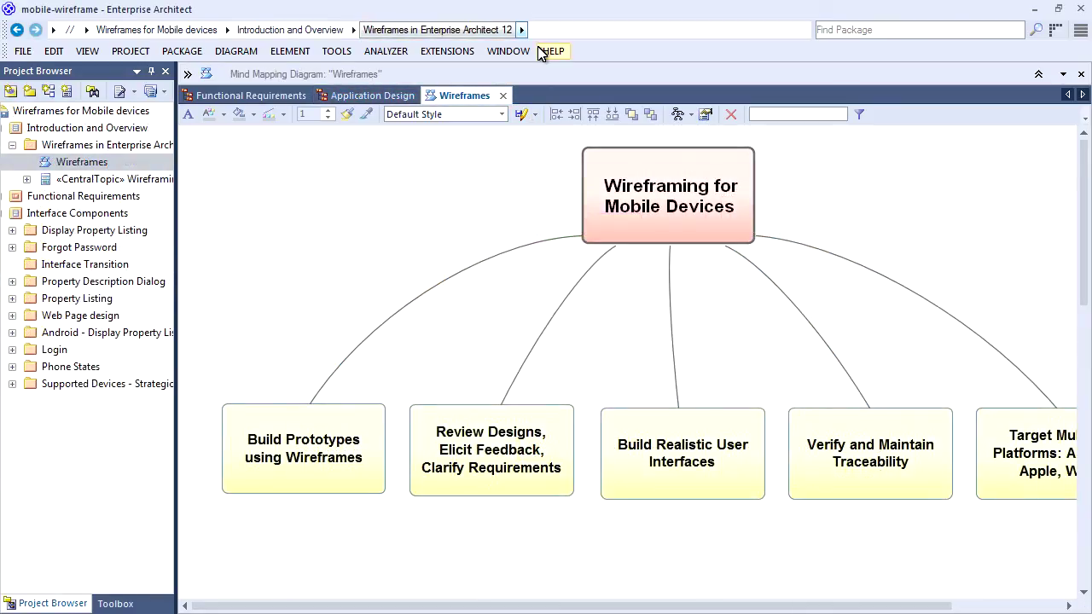
# Collapse the Project Browser, then select Wireframing for Mobile Devices, Build Prototypes using Wireframes, Review Designs, and Build Realistic User Interfaces.
pyautogui.click(150, 73)
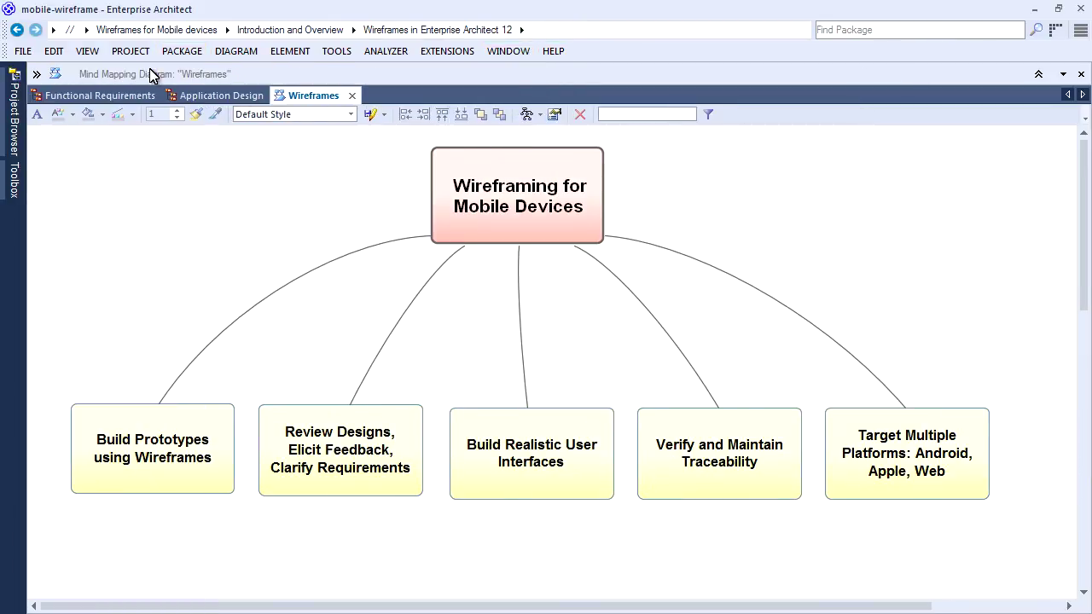
pyautogui.click(508, 198)
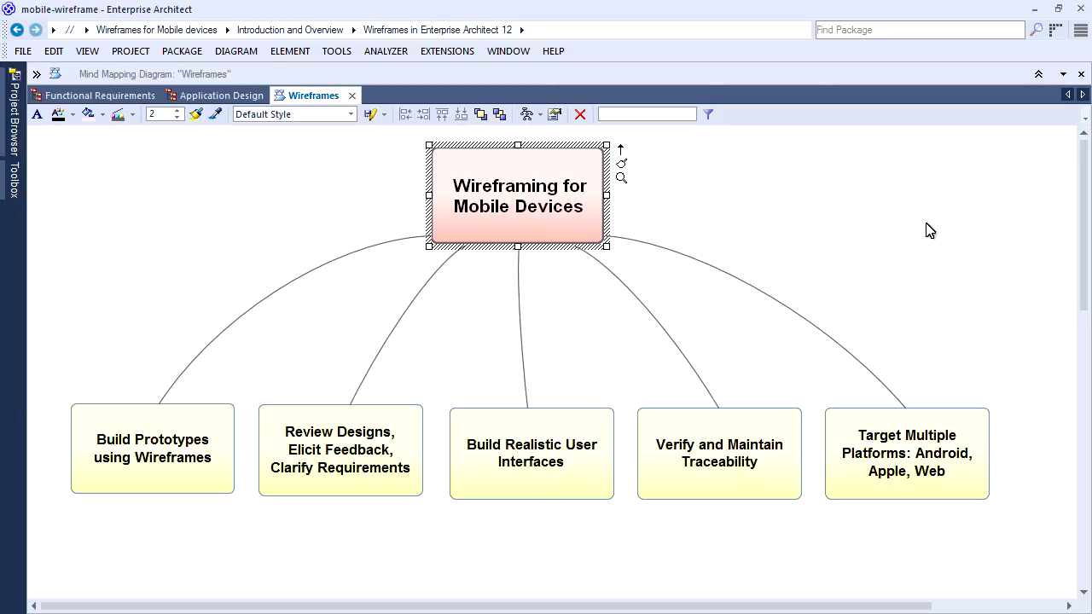
pyautogui.click(117, 446)
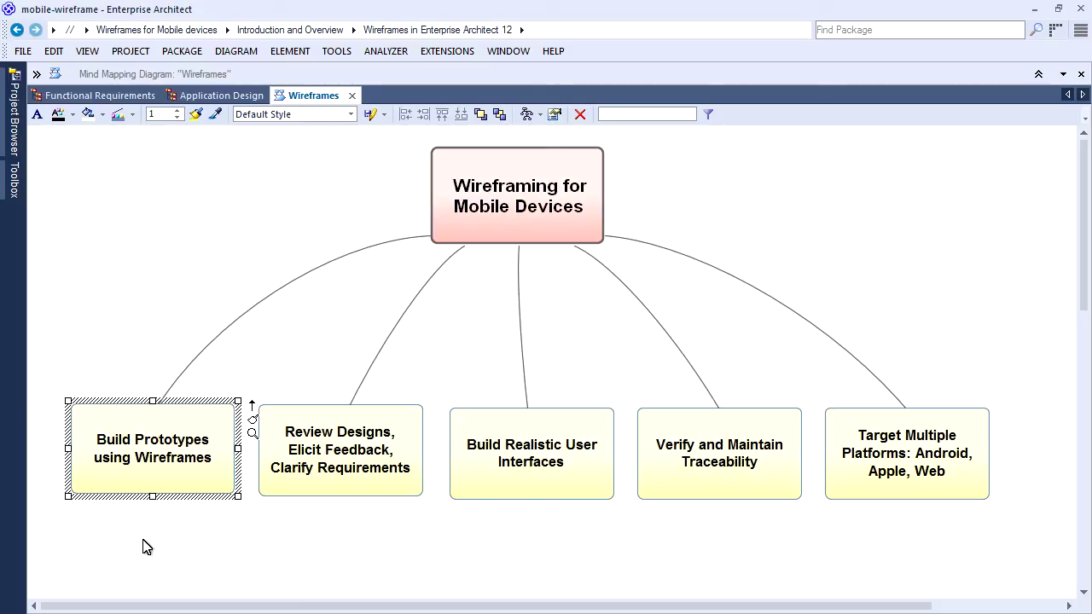
pyautogui.click(376, 454)
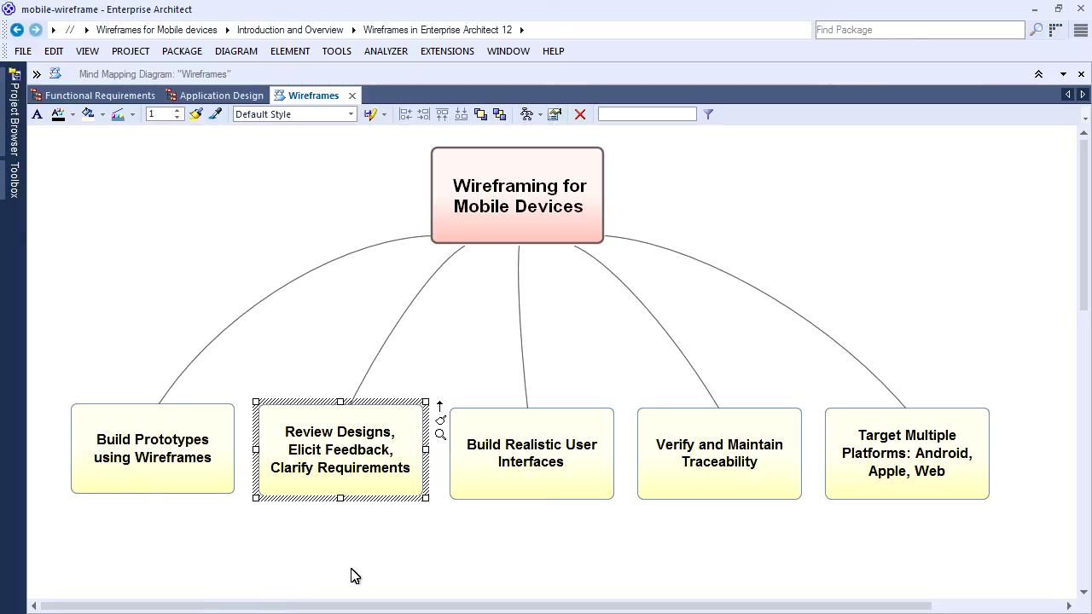
pyautogui.click(563, 463)
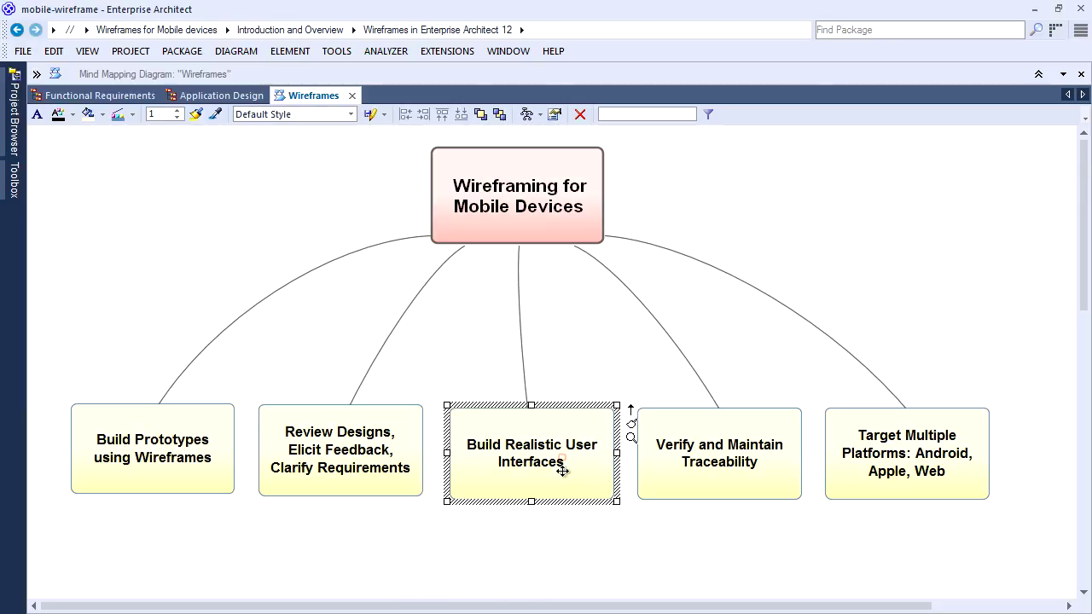